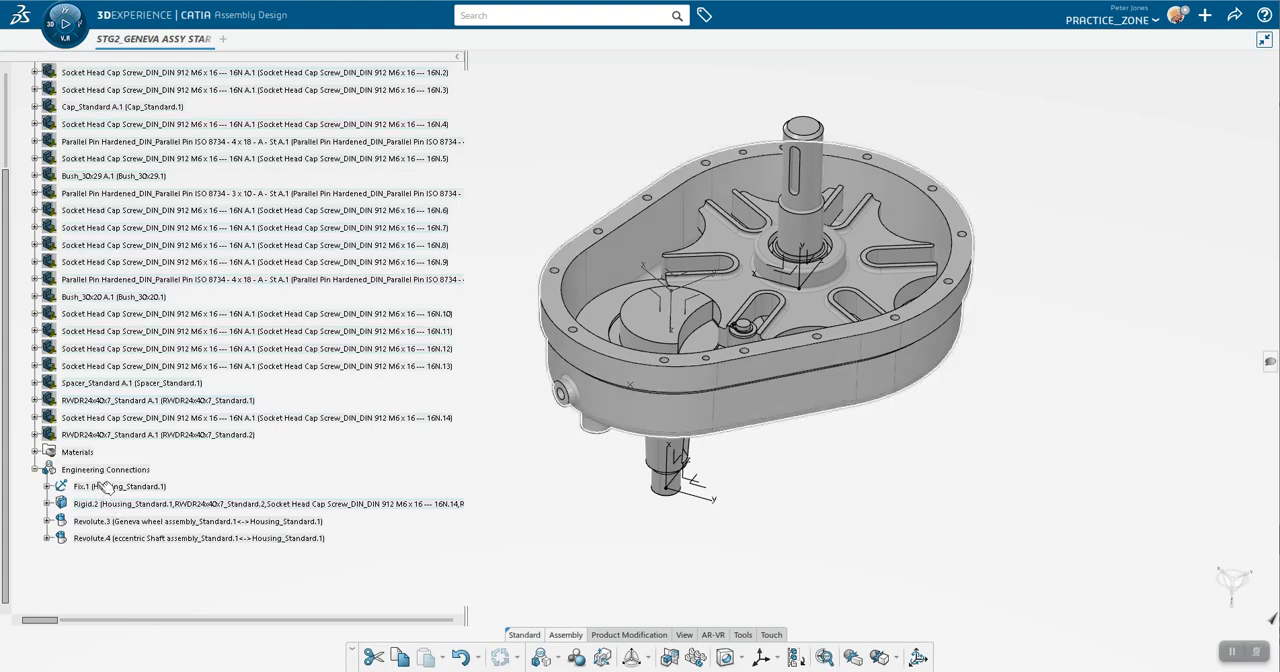
Step: Examine the parts joined by the fix, rigid and two revolute engineering connections of the Geneva assembly
{"action": "left_click", "coordinate": [105, 486]}
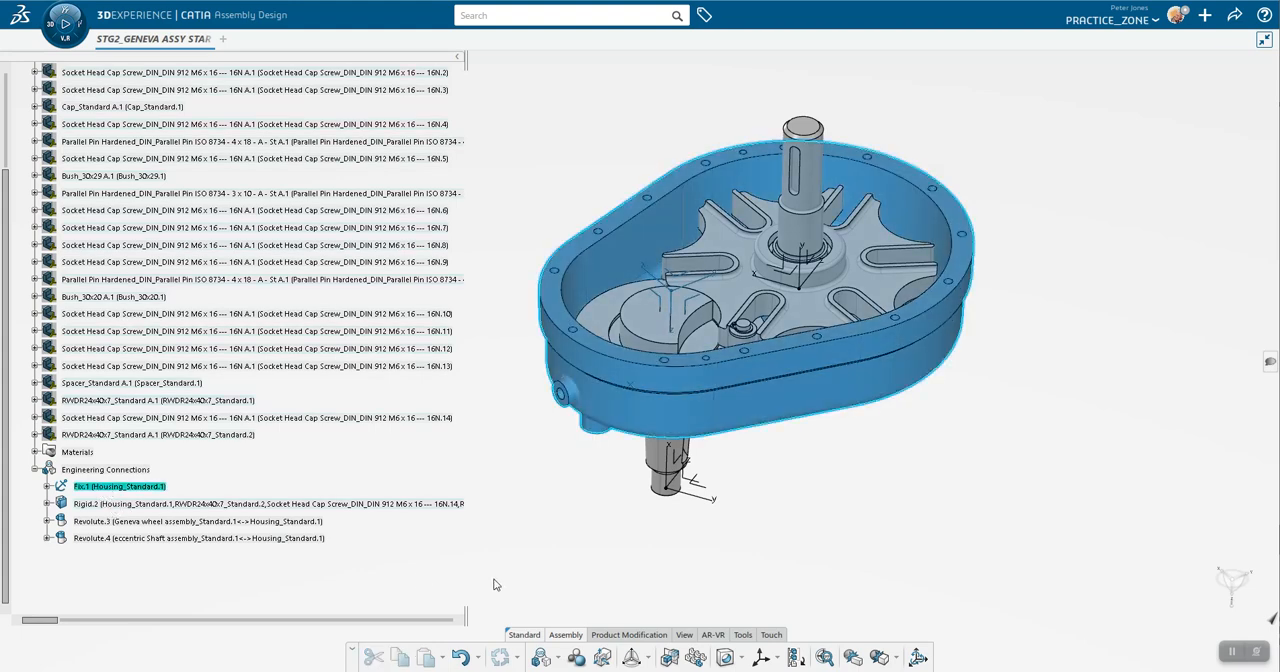
{"action": "left_click", "coordinate": [165, 505]}
{"action": "scroll", "coordinate": [360, 480], "scroll_direction": "up", "scroll_amount": 3}
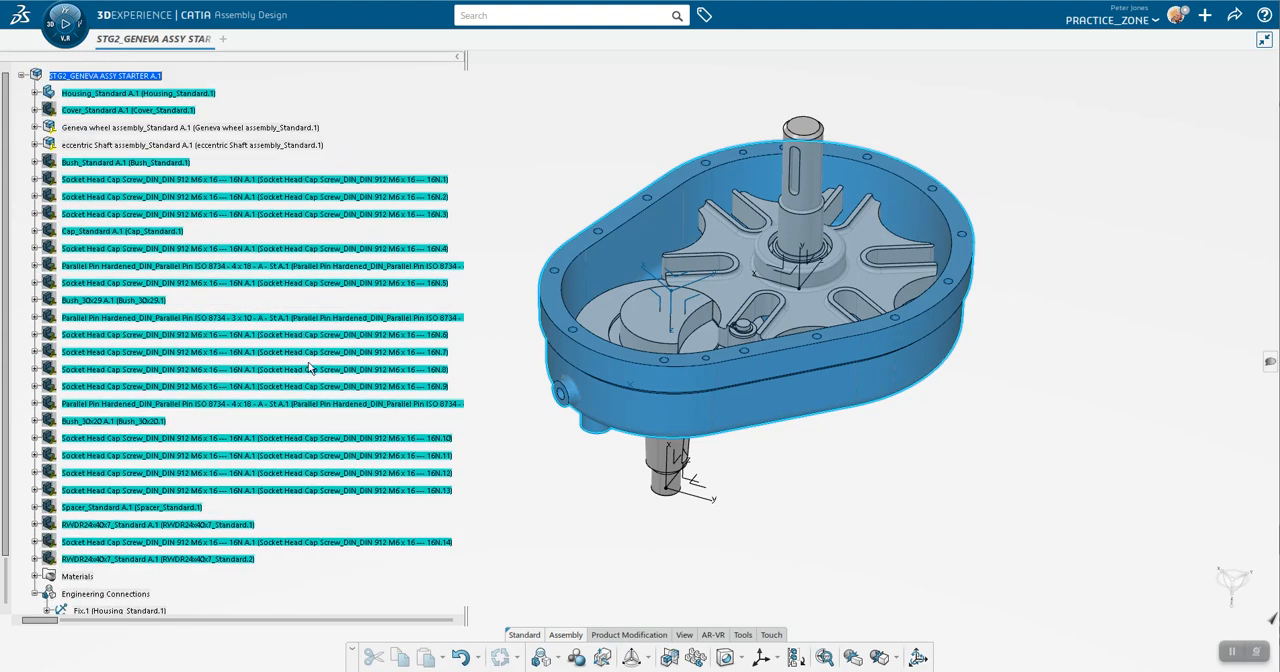
{"action": "scroll", "coordinate": [228, 437], "scroll_direction": "down", "scroll_amount": 3}
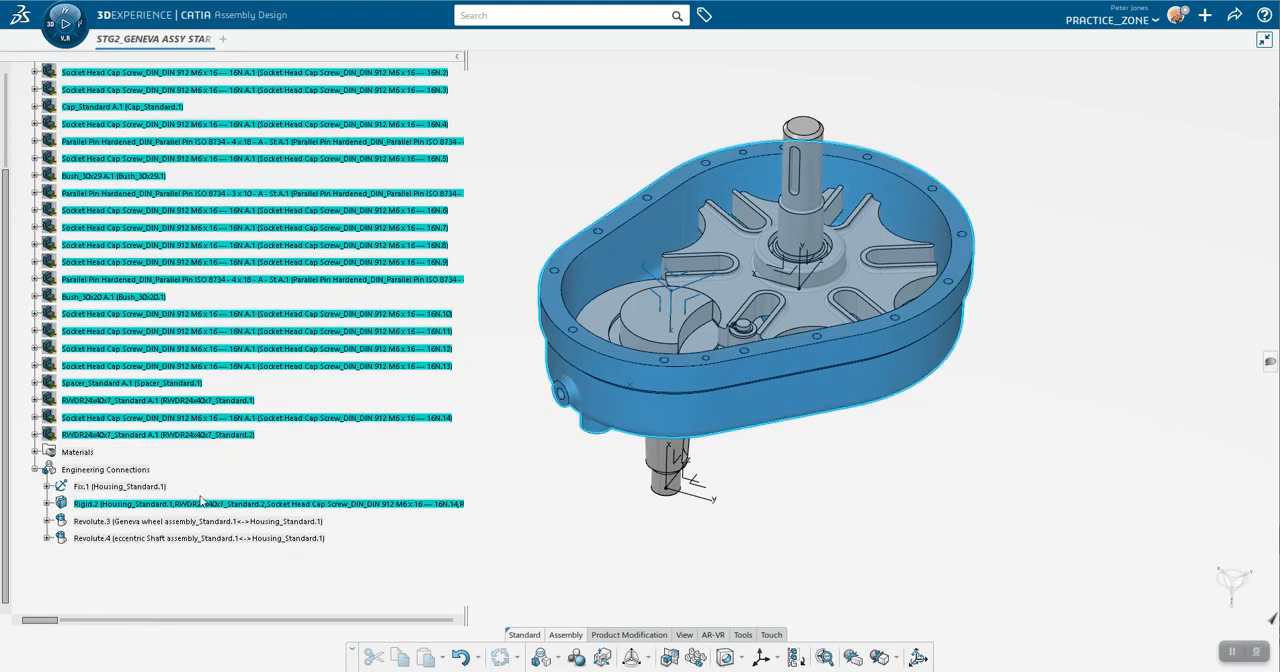
{"action": "left_click", "coordinate": [391, 542]}
{"action": "left_click", "coordinate": [180, 521]}
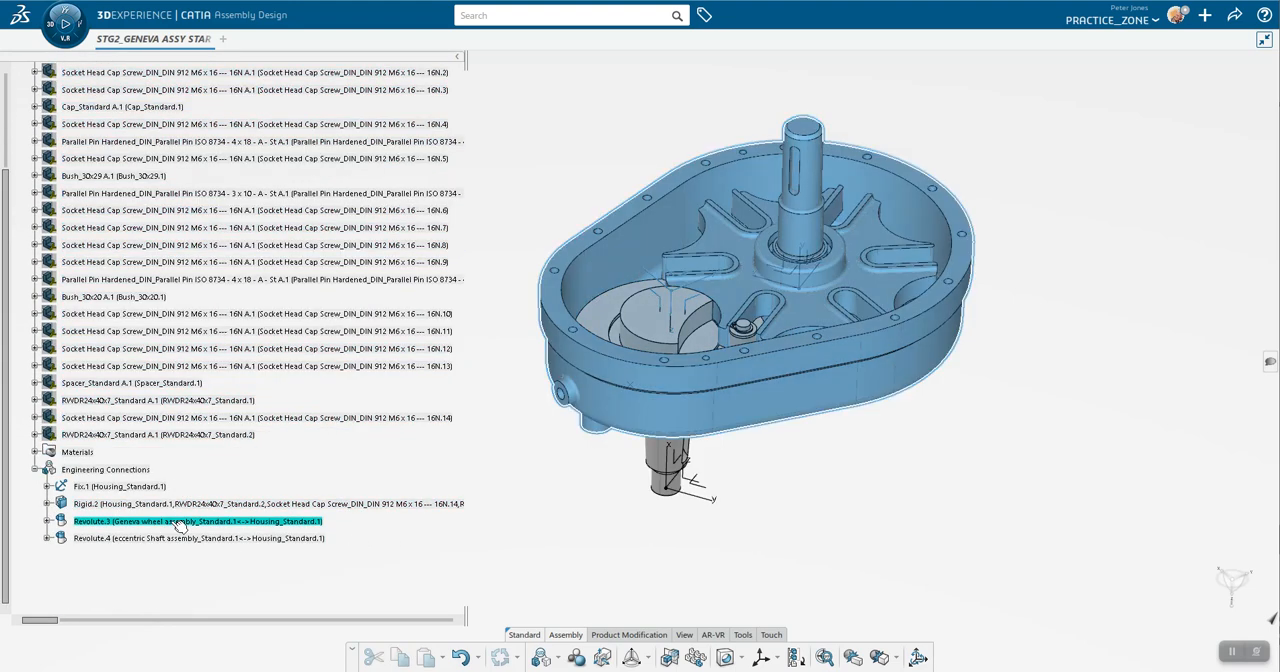
{"action": "left_click", "coordinate": [180, 539]}
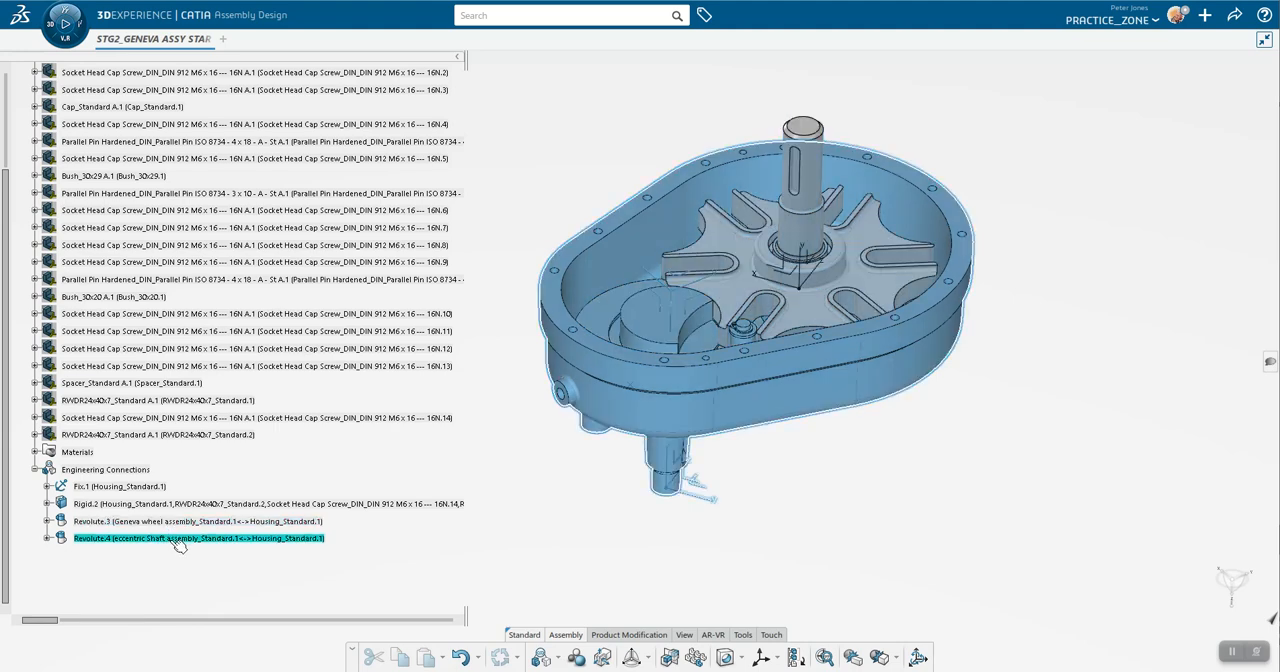
{"action": "left_click", "coordinate": [172, 521]}
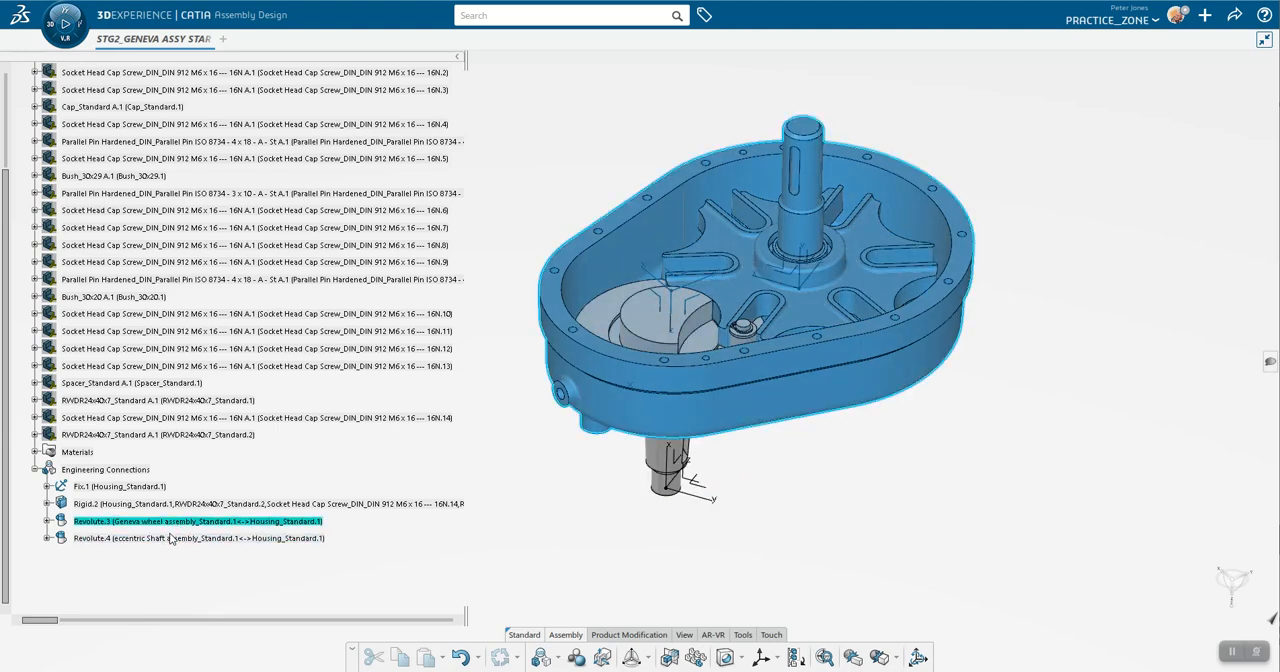
{"action": "left_click", "coordinate": [175, 539]}
{"action": "left_click", "coordinate": [178, 523]}
Step: Test the rotation of the eccentric shaft and the Geneva wheel inside the housing
{"action": "left_click", "coordinate": [464, 542]}
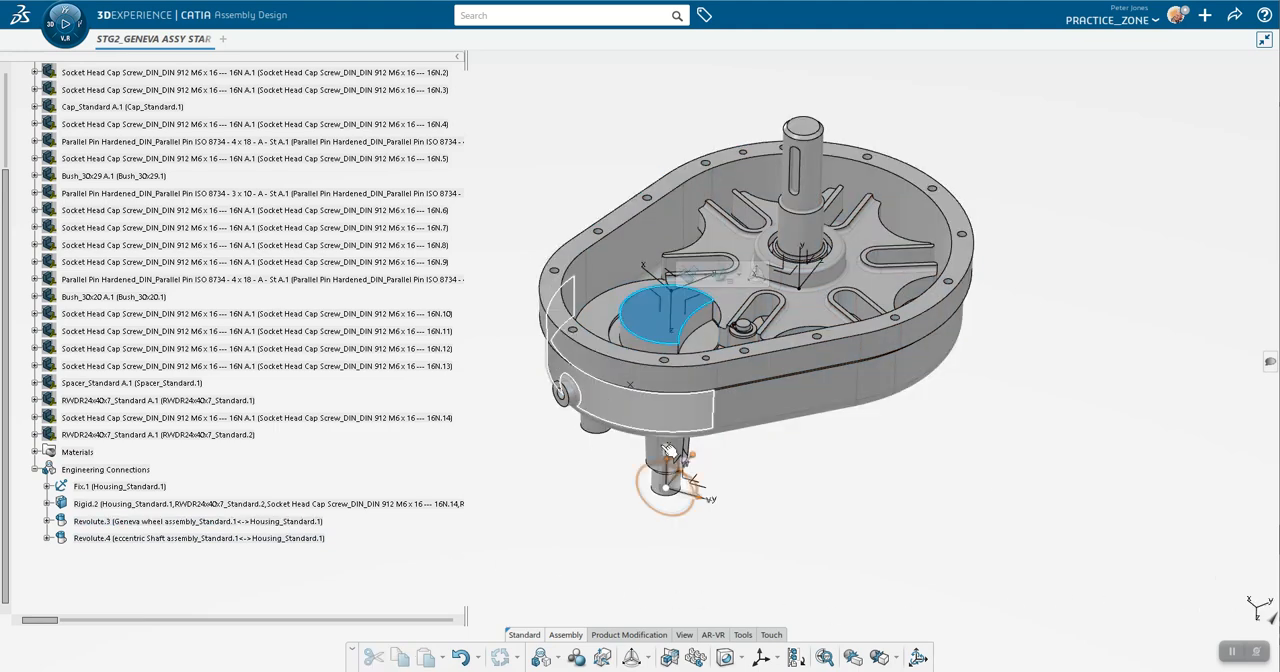
{"action": "left_click_drag", "start_coordinate": [697, 460], "coordinate": [582, 453]}
{"action": "left_click", "coordinate": [857, 272]}
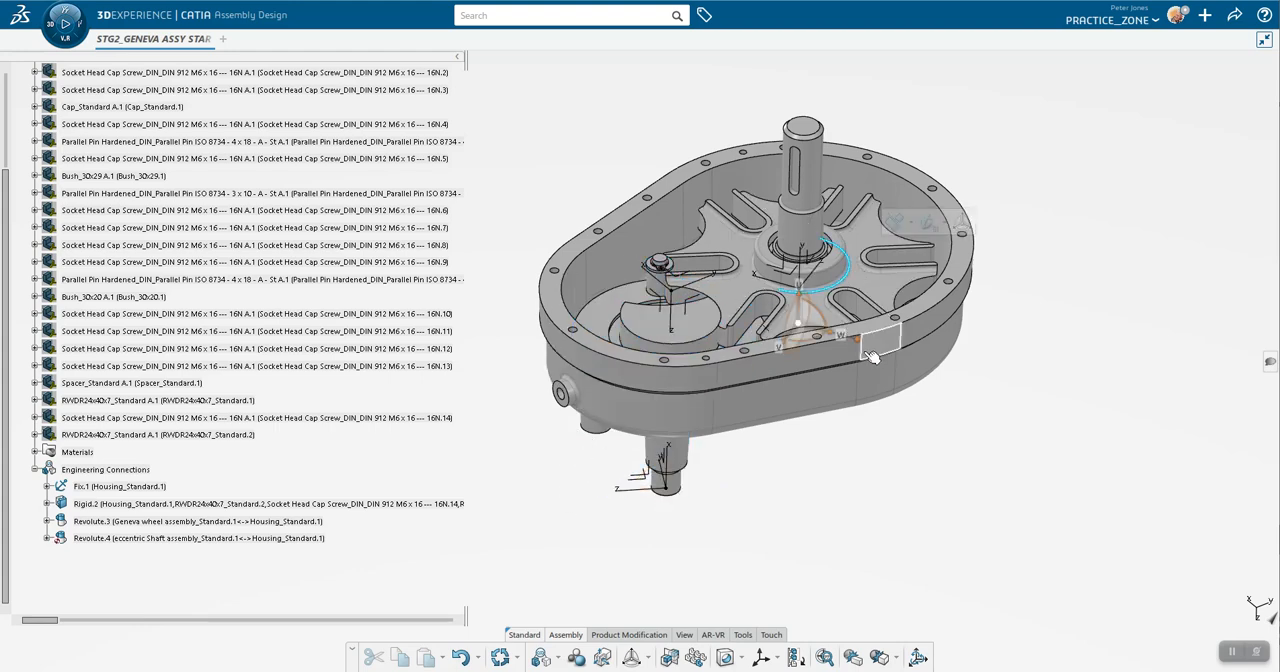
{"action": "mouse_move", "coordinate": [838, 347]}
{"action": "left_mouse_down"}
{"action": "mouse_move", "coordinate": [798, 351]}
{"action": "mouse_move", "coordinate": [820, 360]}
{"action": "left_mouse_up"}
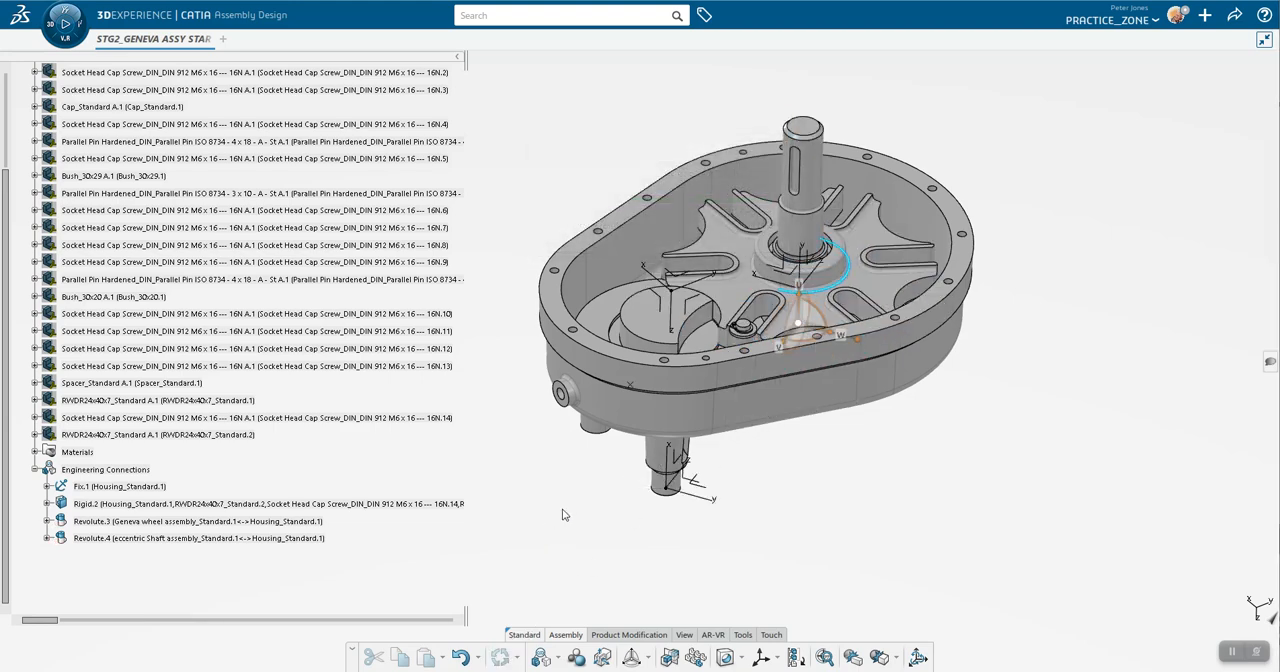
Step: Expand the two revolute connections to examine the constraints they contain
{"action": "left_click", "coordinate": [46, 521]}
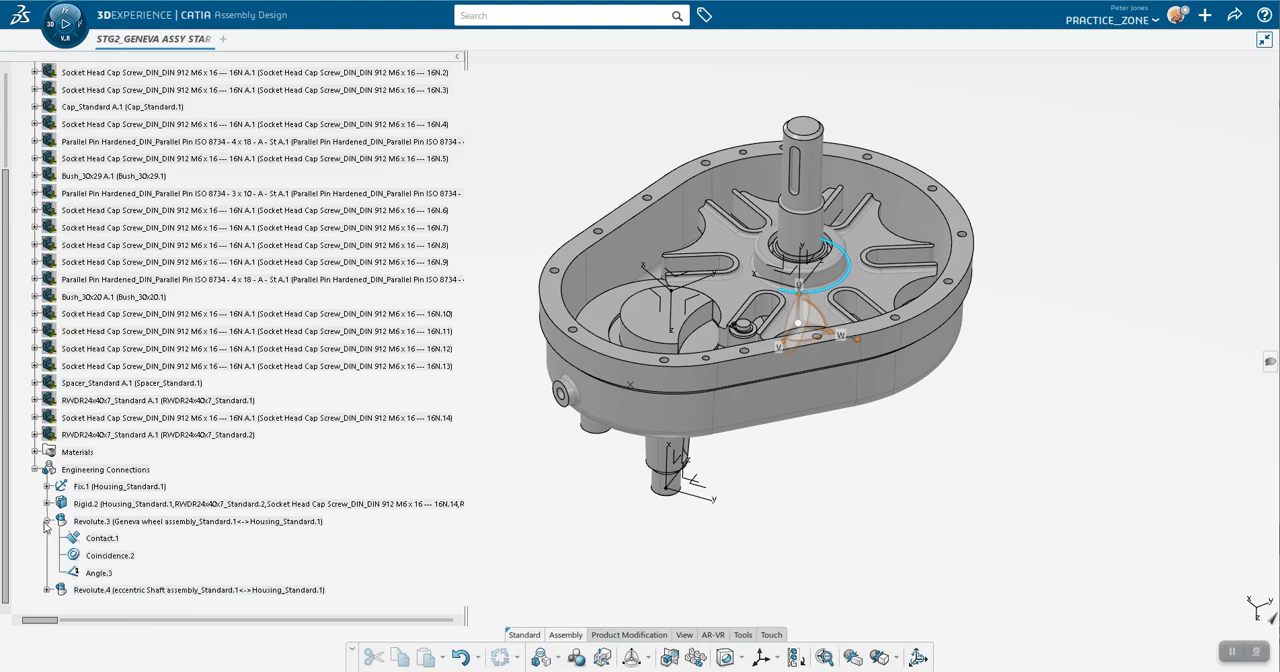
{"action": "scroll", "coordinate": [46, 527], "scroll_direction": "down", "scroll_amount": 3}
{"action": "left_click", "coordinate": [47, 466]}
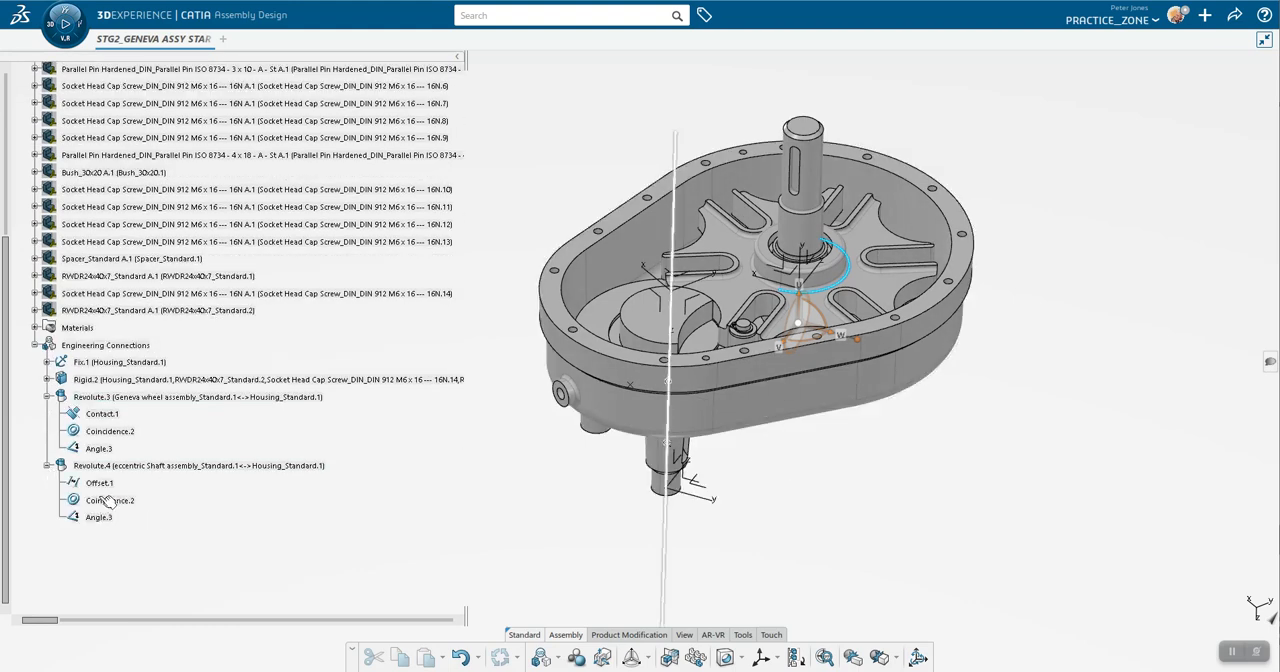
Step: Review the Geneva wheel revolute connection's Controlled angle constraint, including its limits and both reference planes
{"action": "double_click", "coordinate": [100, 397]}
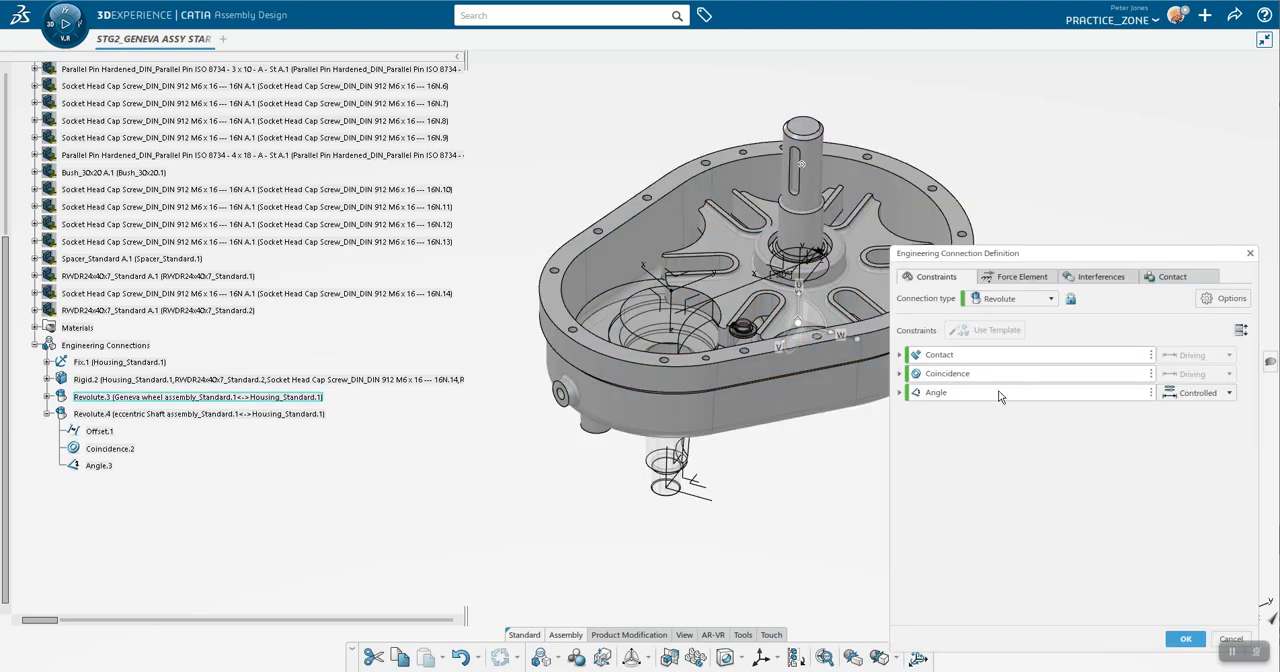
{"action": "left_click", "coordinate": [900, 393]}
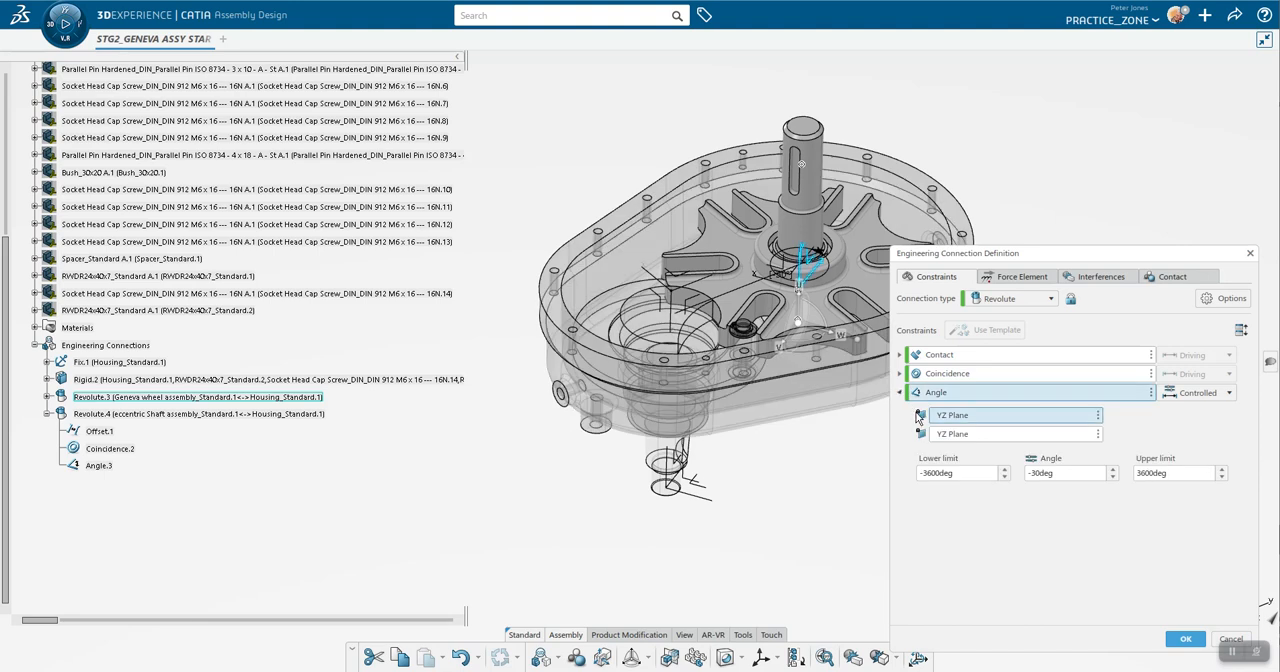
{"action": "left_click", "coordinate": [1205, 393]}
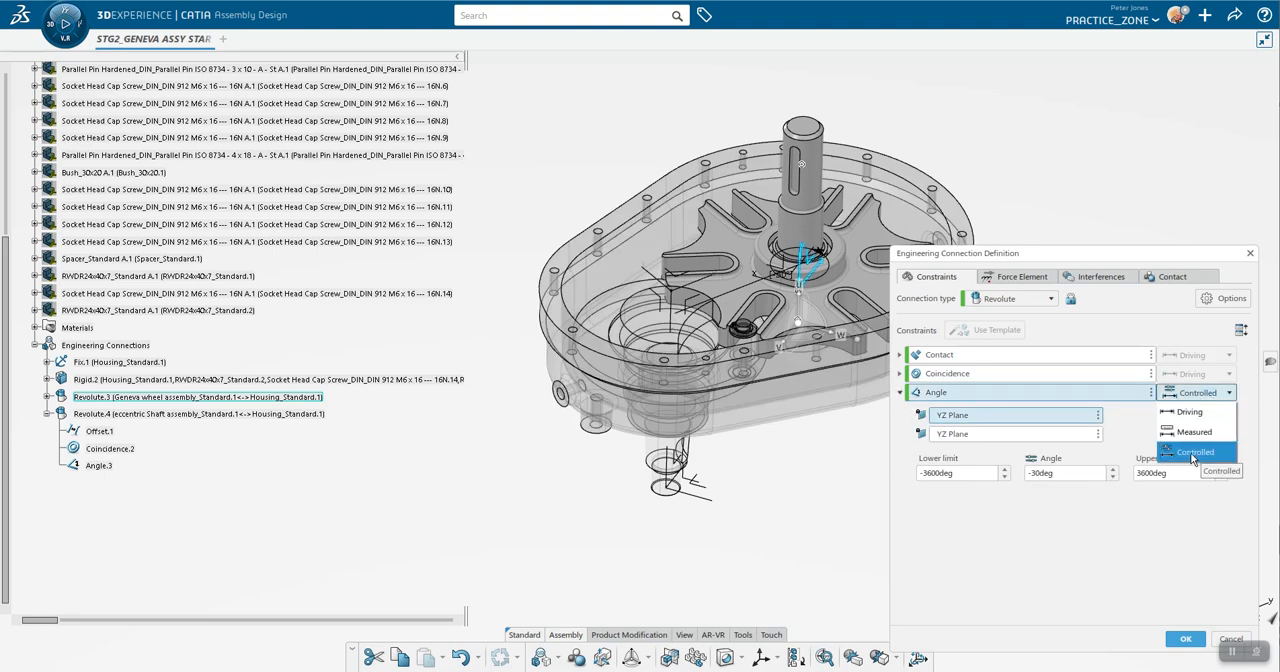
{"action": "left_click", "coordinate": [1190, 452]}
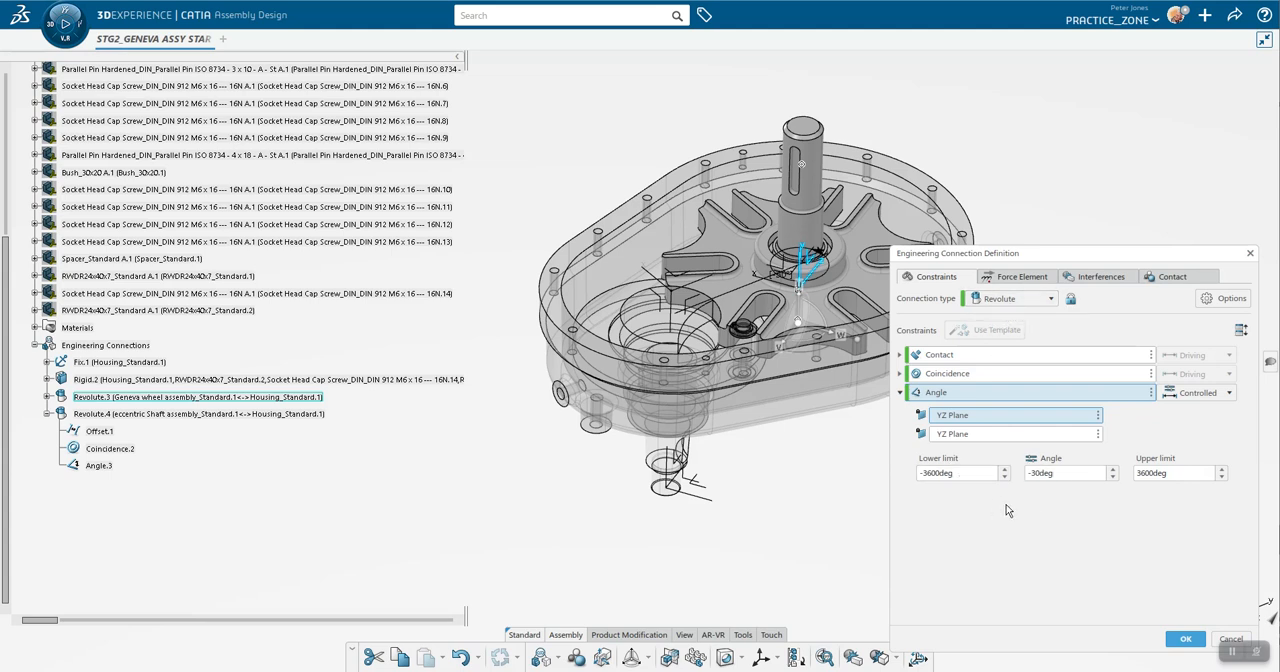
{"action": "left_click", "coordinate": [1031, 473]}
{"action": "left_click", "coordinate": [952, 435]}
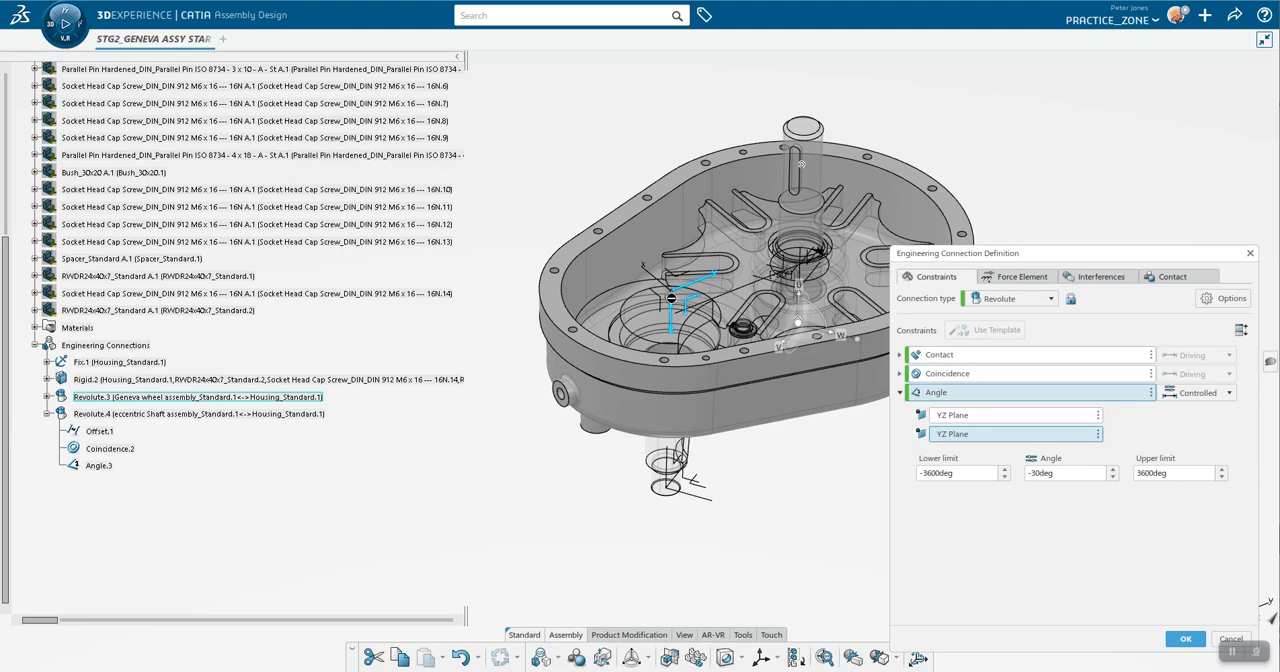
{"action": "left_click", "coordinate": [1185, 639]}
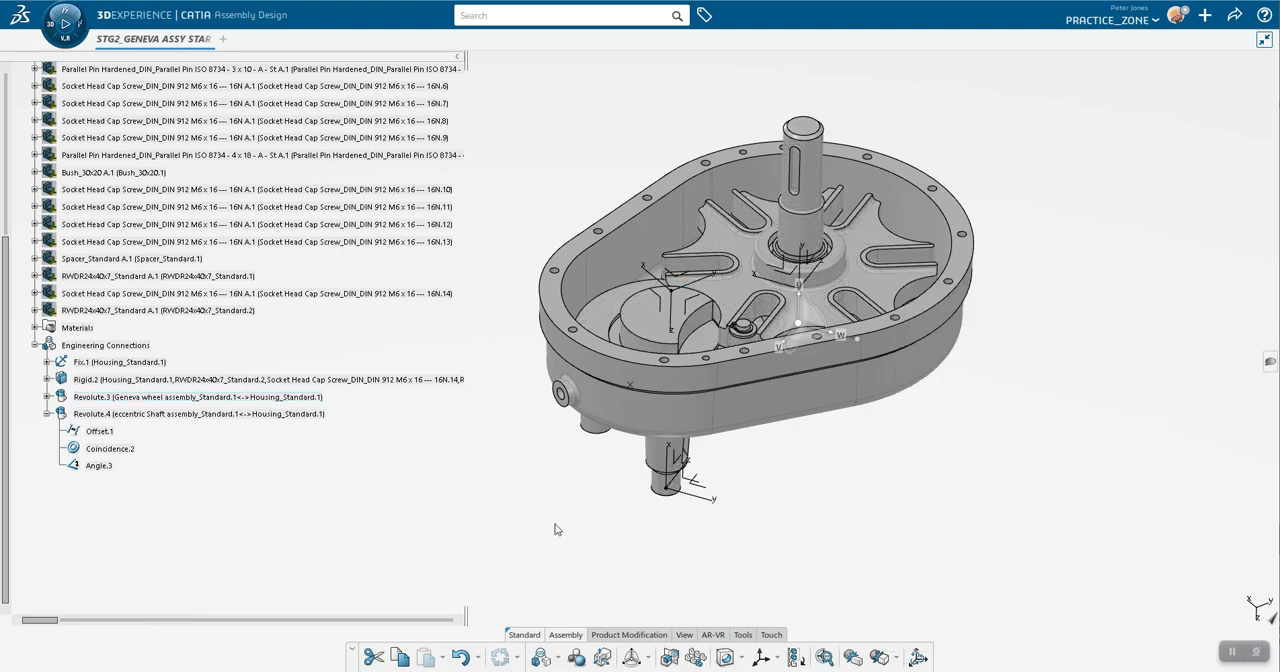
Step: Review the angle constraint and its second reference plane in the eccentric shaft's revolute connection
{"action": "double_click", "coordinate": [95, 413]}
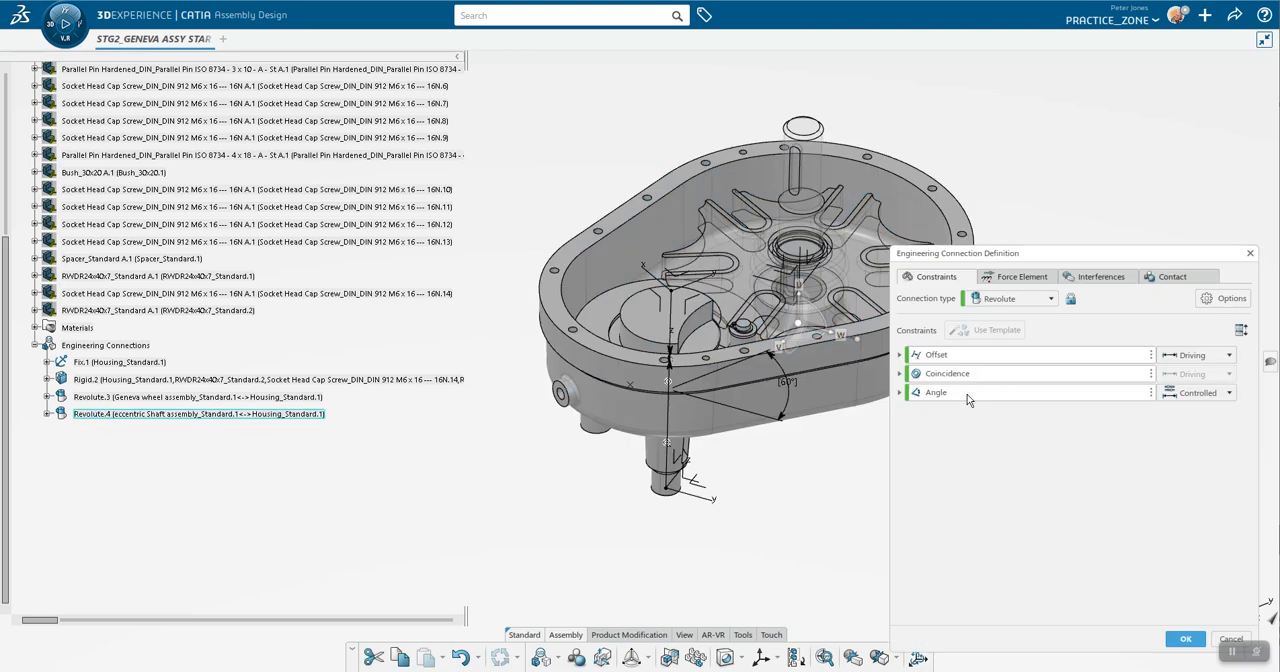
{"action": "left_click", "coordinate": [901, 393]}
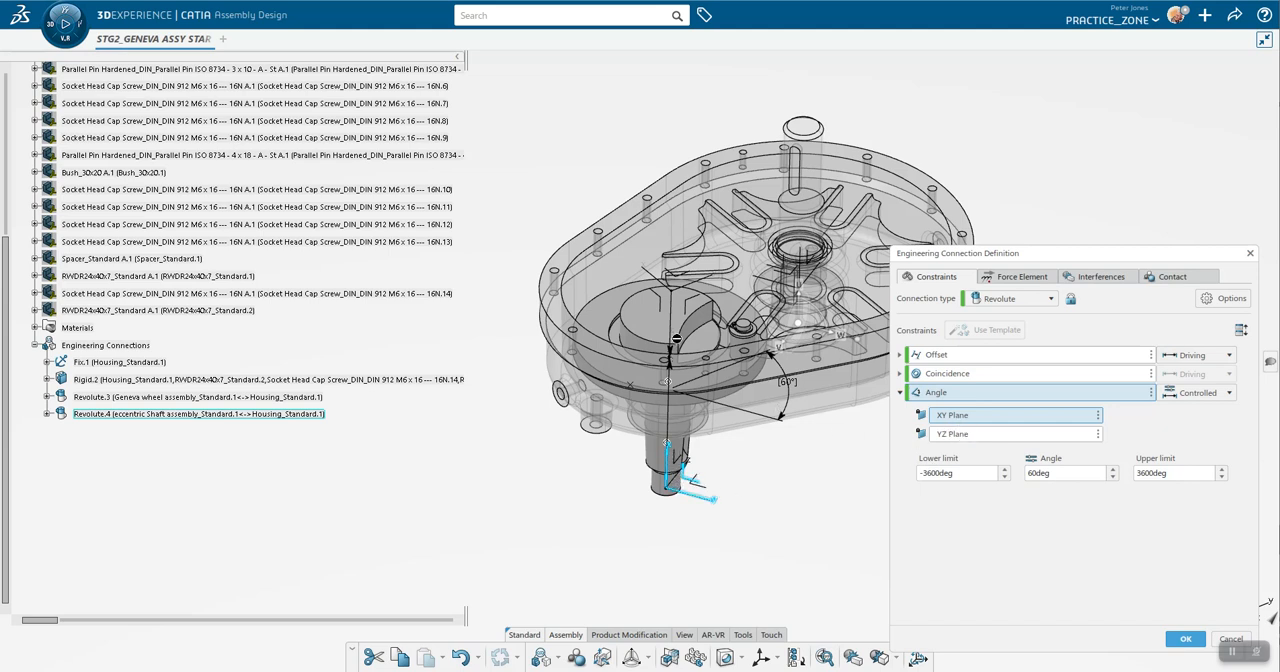
{"action": "left_click", "coordinate": [948, 435]}
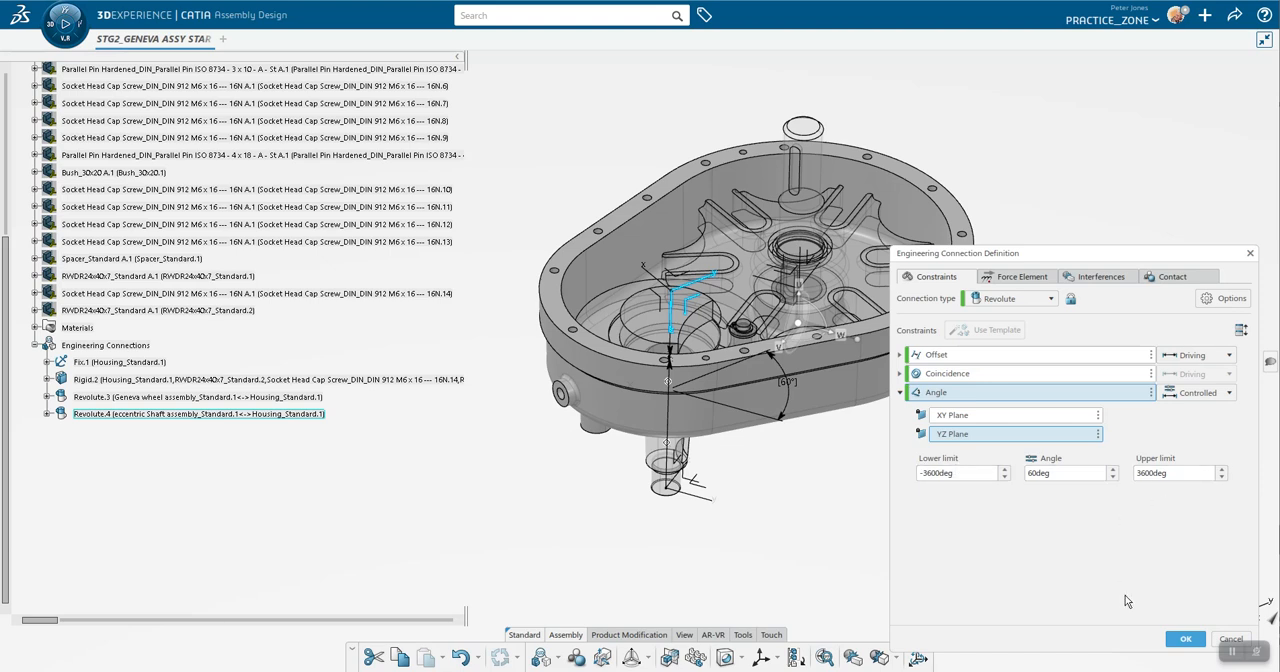
{"action": "left_click", "coordinate": [1186, 639]}
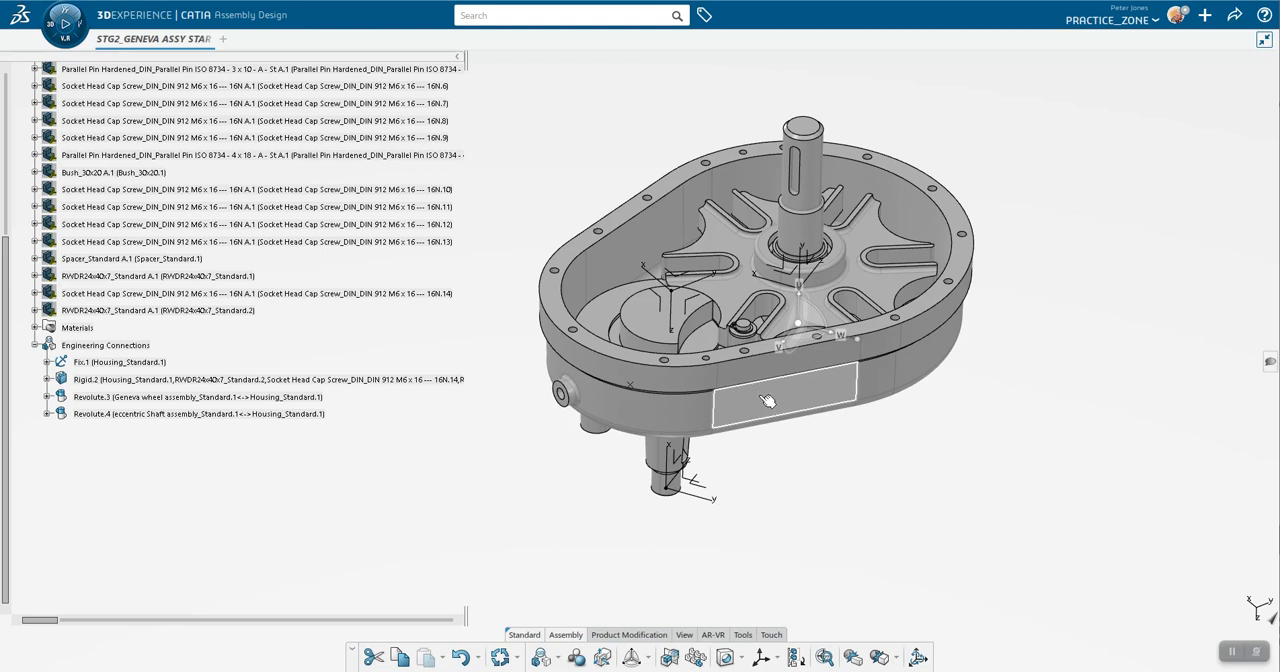
Step: Switch to the Mechanical Systems Design app with the Geneva assembly still open
{"action": "middle_click_drag", "start_coordinate": [749, 471], "coordinate": [736, 506]}
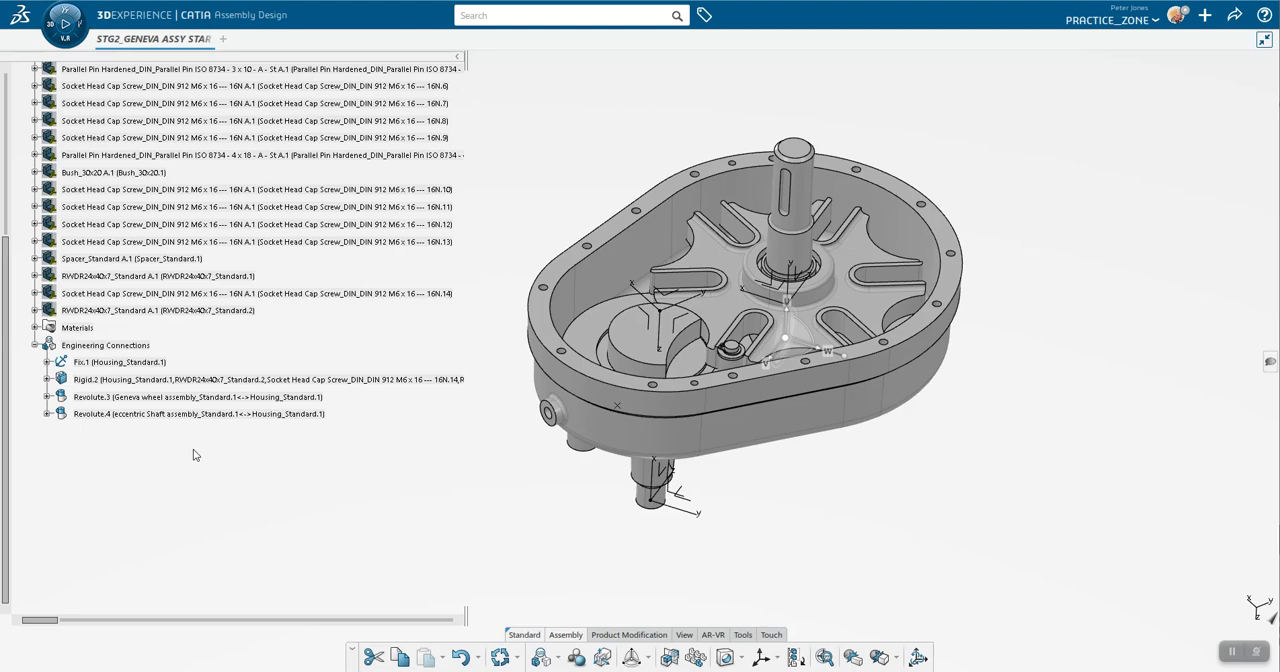
{"action": "left_click", "coordinate": [64, 18]}
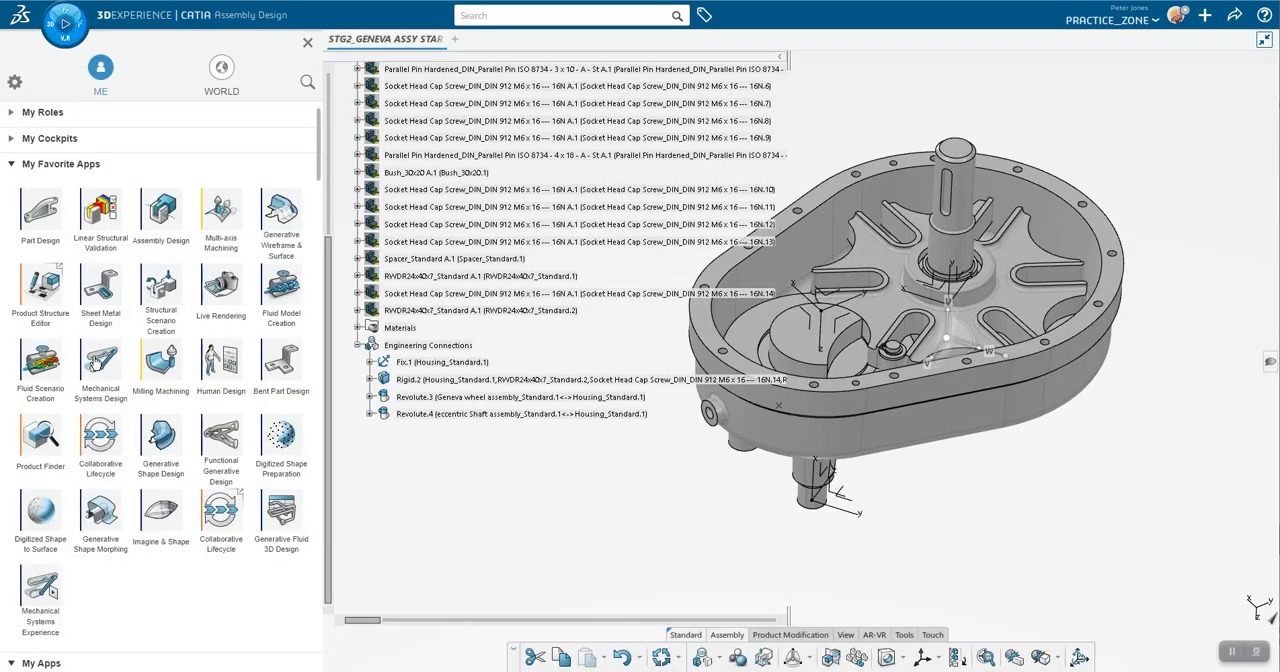
{"action": "left_click", "coordinate": [101, 362]}
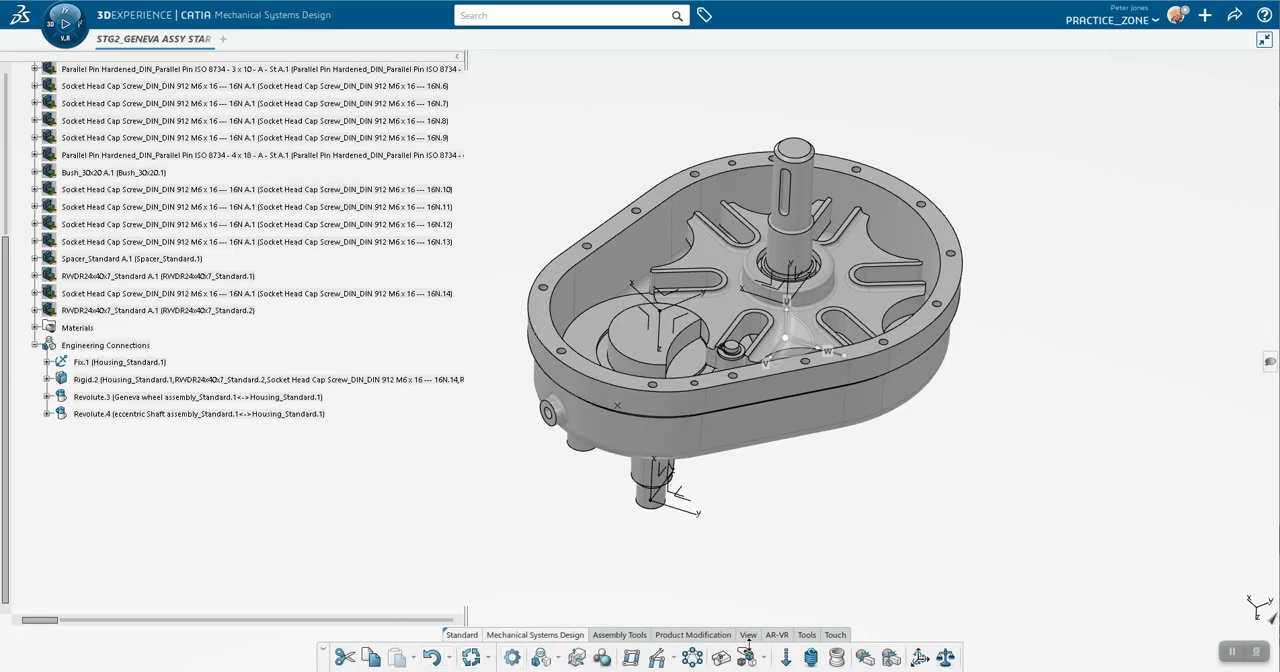
Step: Create a mechanism representation titled STG2_GENEVA_MECH in the Geneva assembly
{"action": "scroll", "coordinate": [183, 293], "scroll_direction": "up", "scroll_amount": 10}
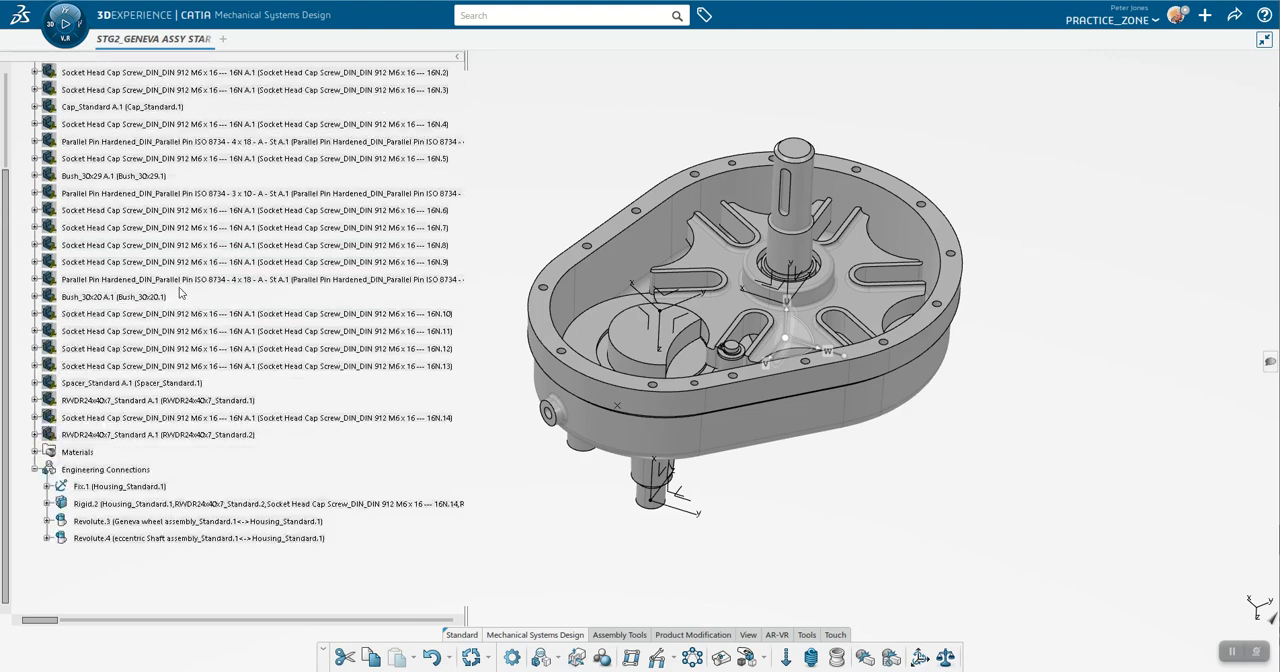
{"action": "scroll", "coordinate": [180, 292], "scroll_direction": "down", "scroll_amount": 2}
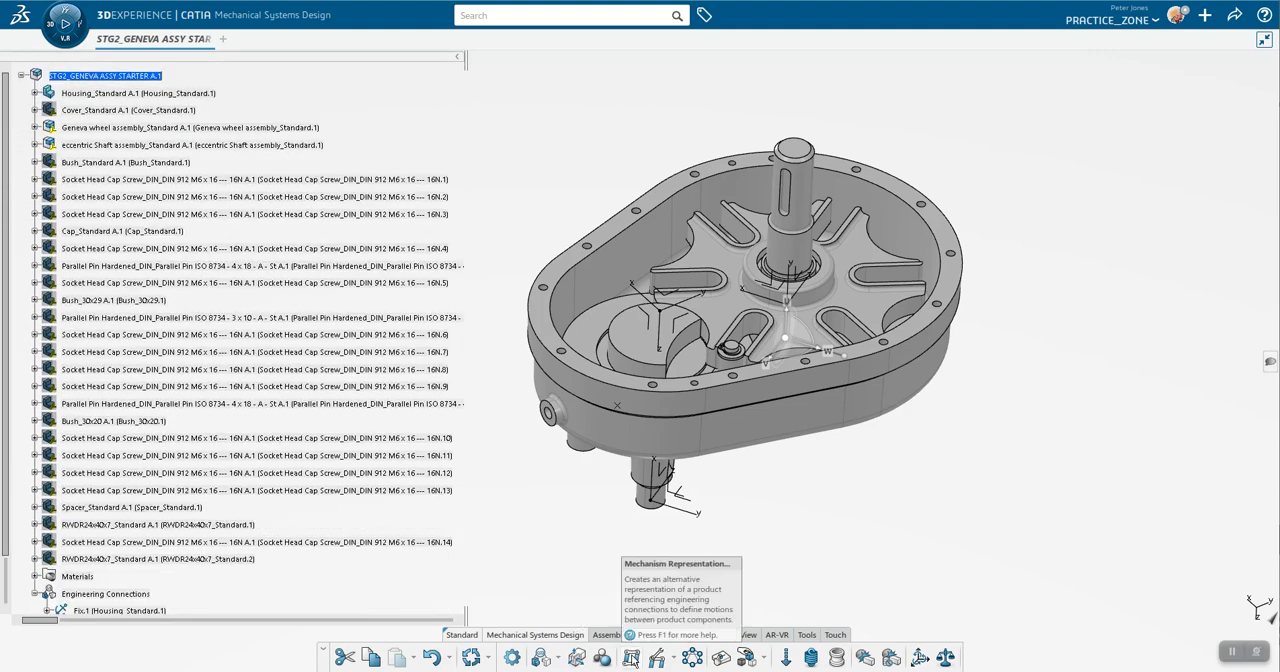
{"action": "left_click", "coordinate": [632, 658]}
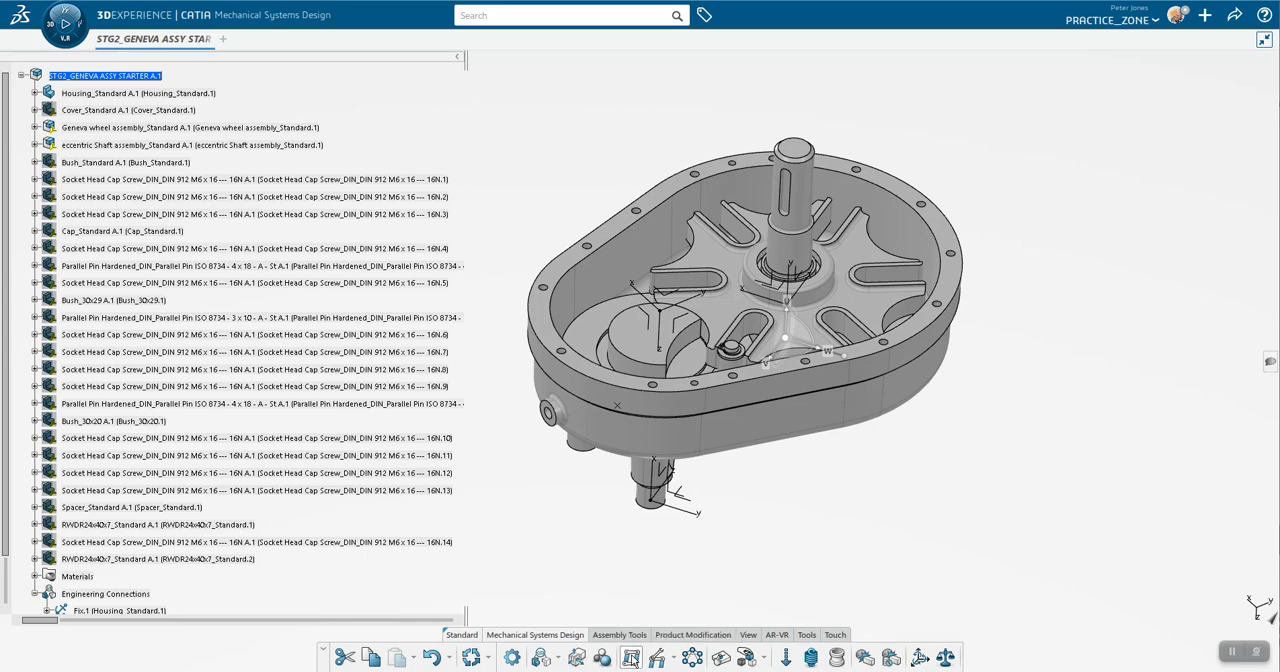
{"action": "left_click_drag", "start_coordinate": [953, 263], "coordinate": [822, 264]}
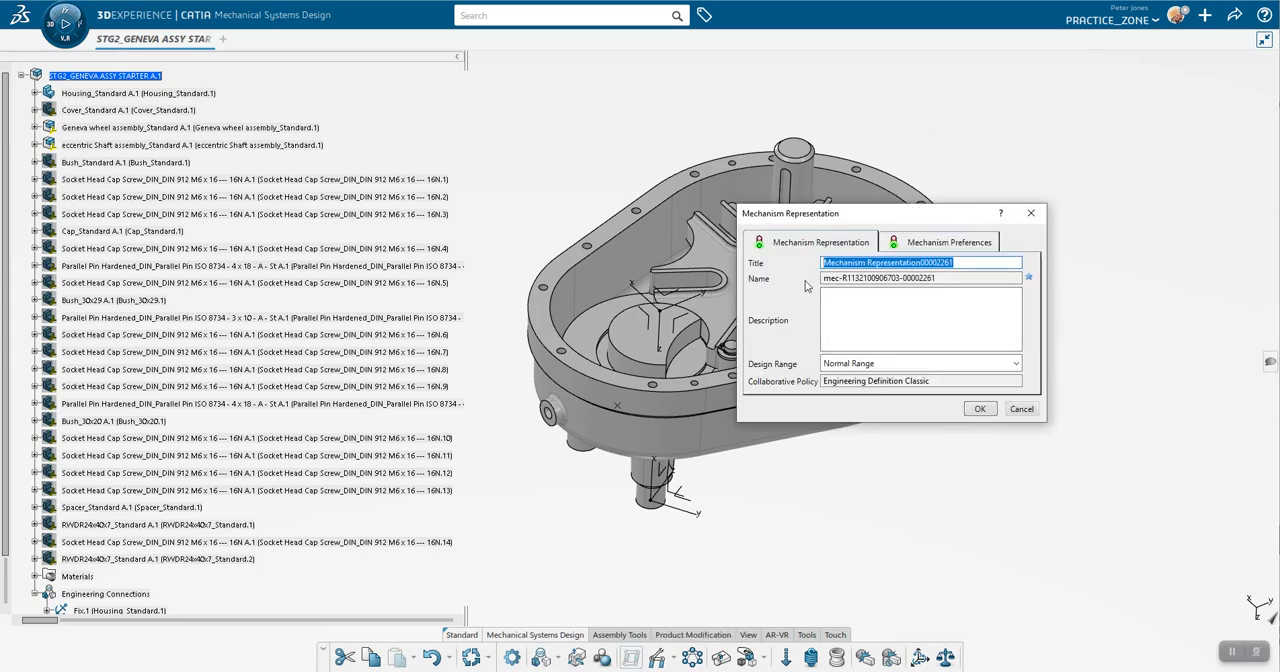
{"action": "type", "text": "STF"}
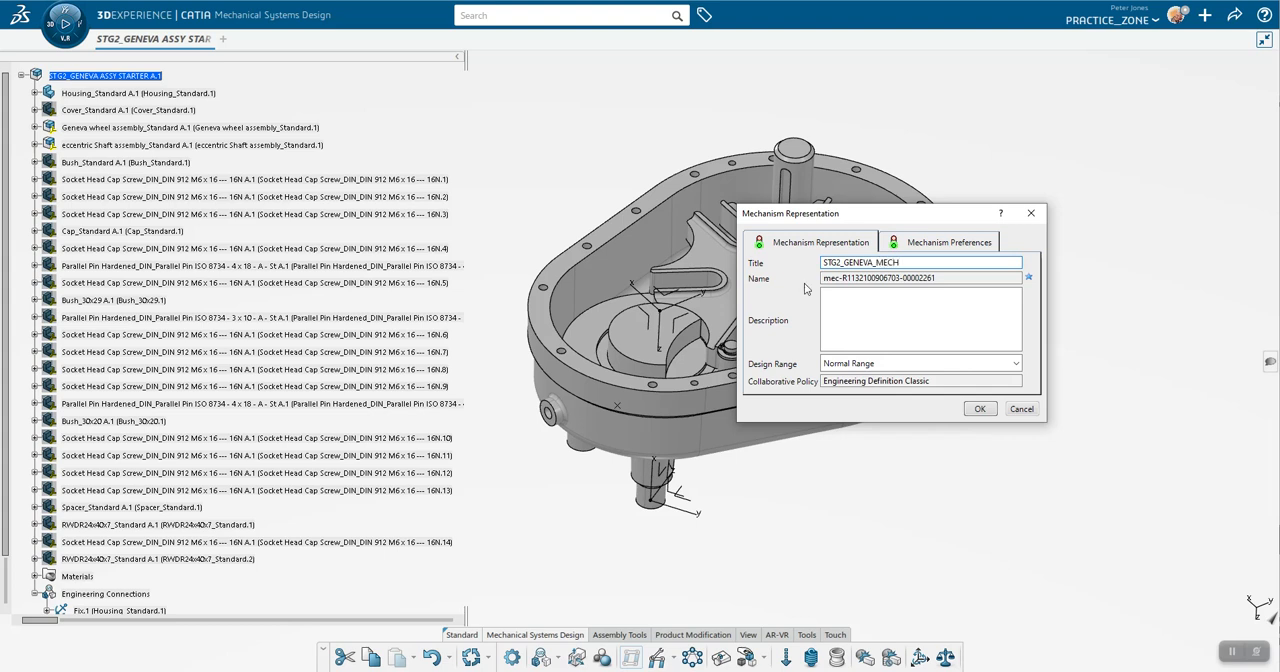
{"action": "left_click", "coordinate": [980, 408]}
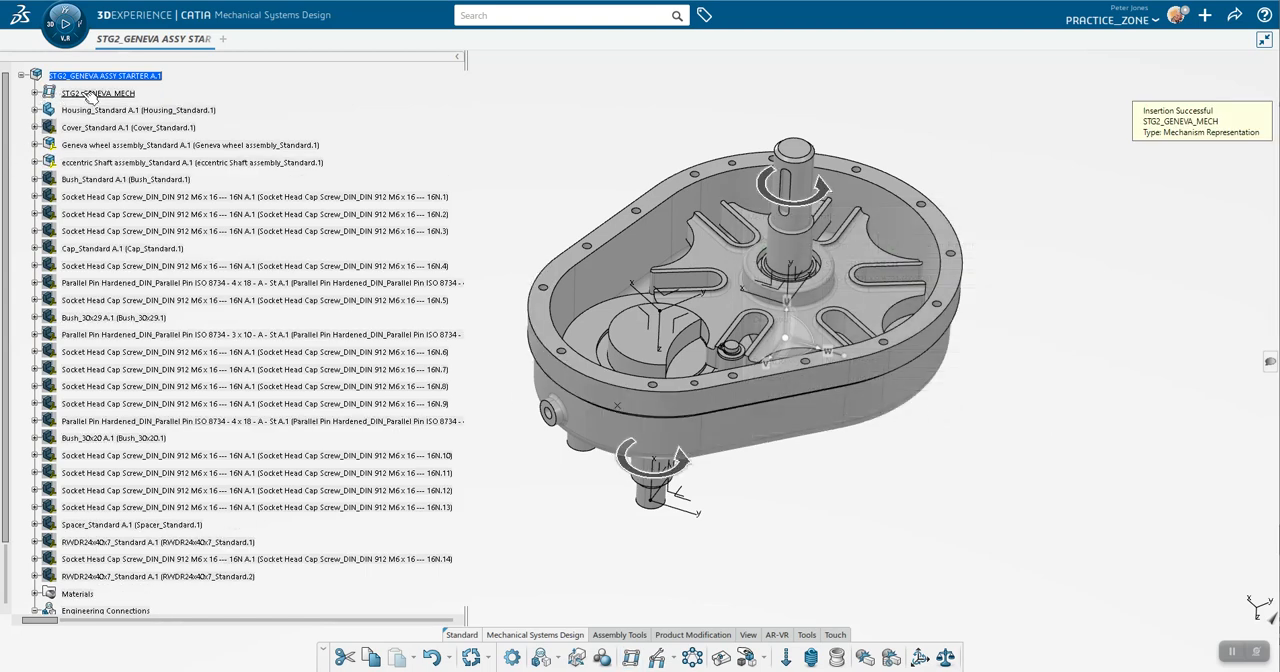
Step: Expand STG2_GENEVA_MECH to examine its joints and commands
{"action": "left_click", "coordinate": [34, 93]}
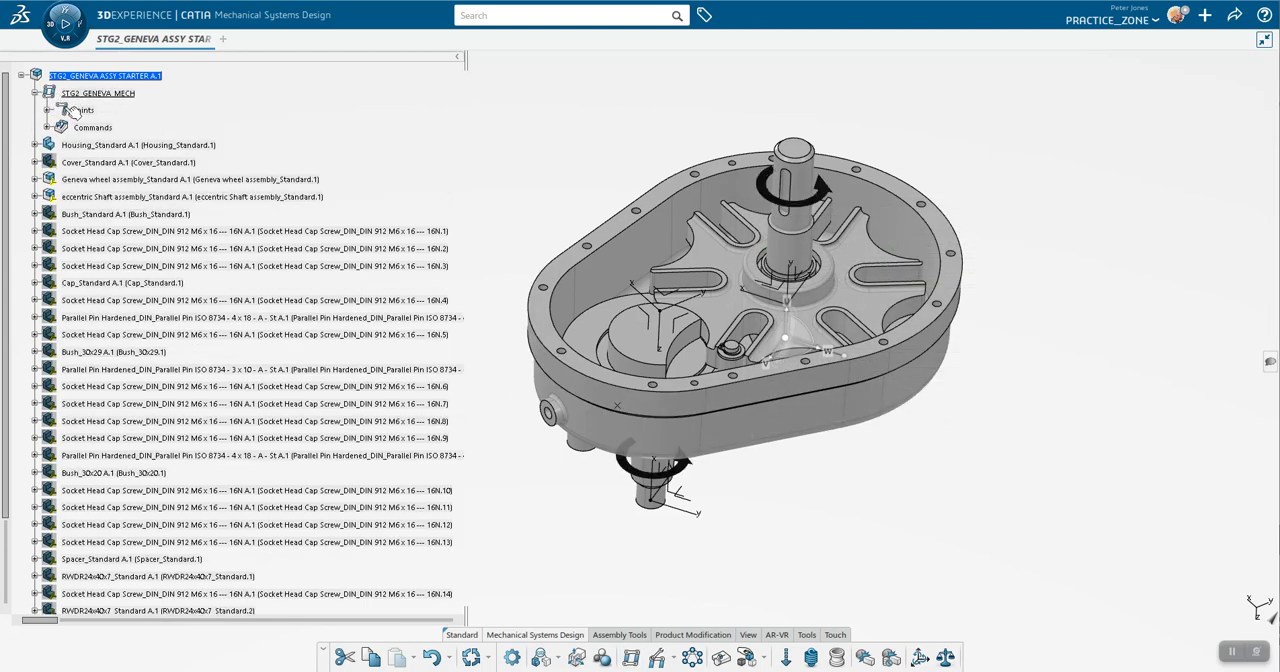
{"action": "left_click", "coordinate": [47, 110]}
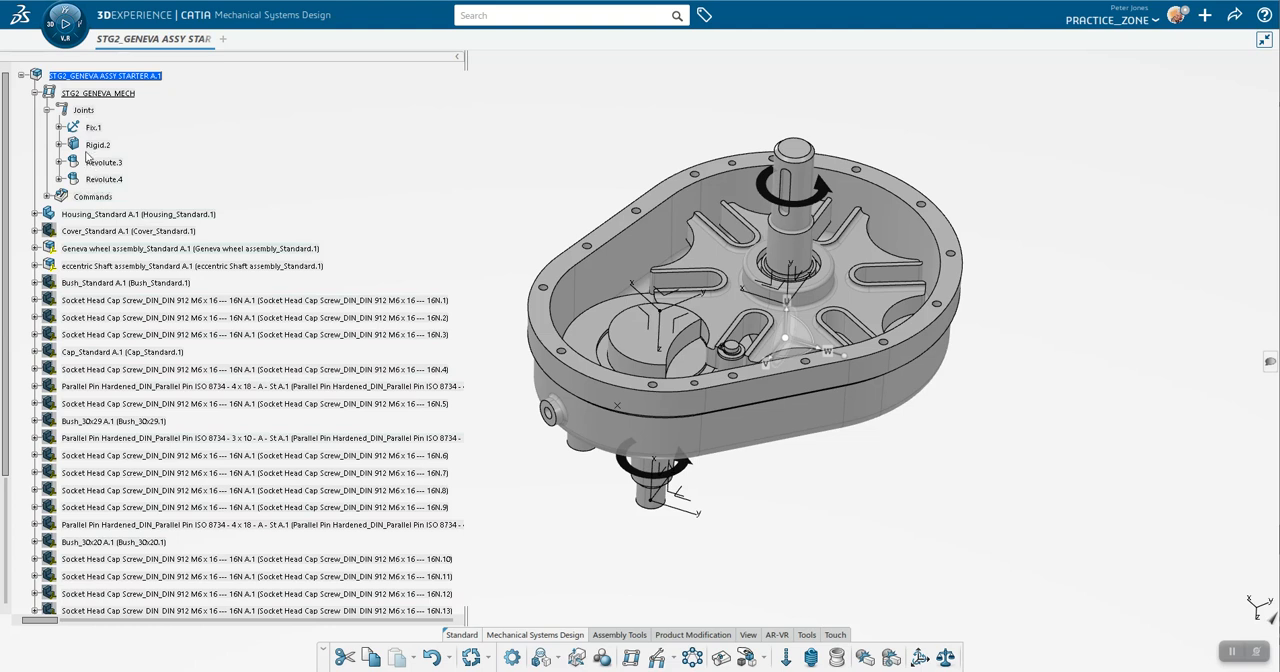
{"action": "left_click", "coordinate": [46, 197]}
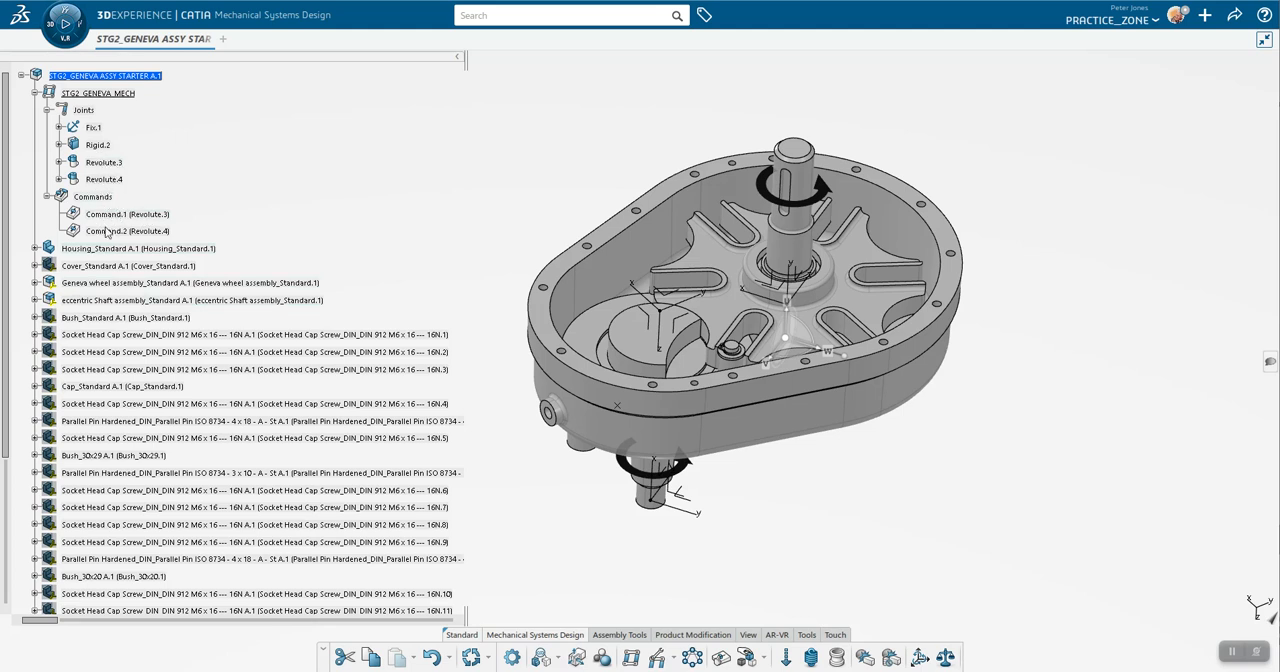
Step: Remove the Angle 1 command from Revolute.3 in the Mechanism Manager and update the mechanism status
{"action": "double_click", "coordinate": [83, 110]}
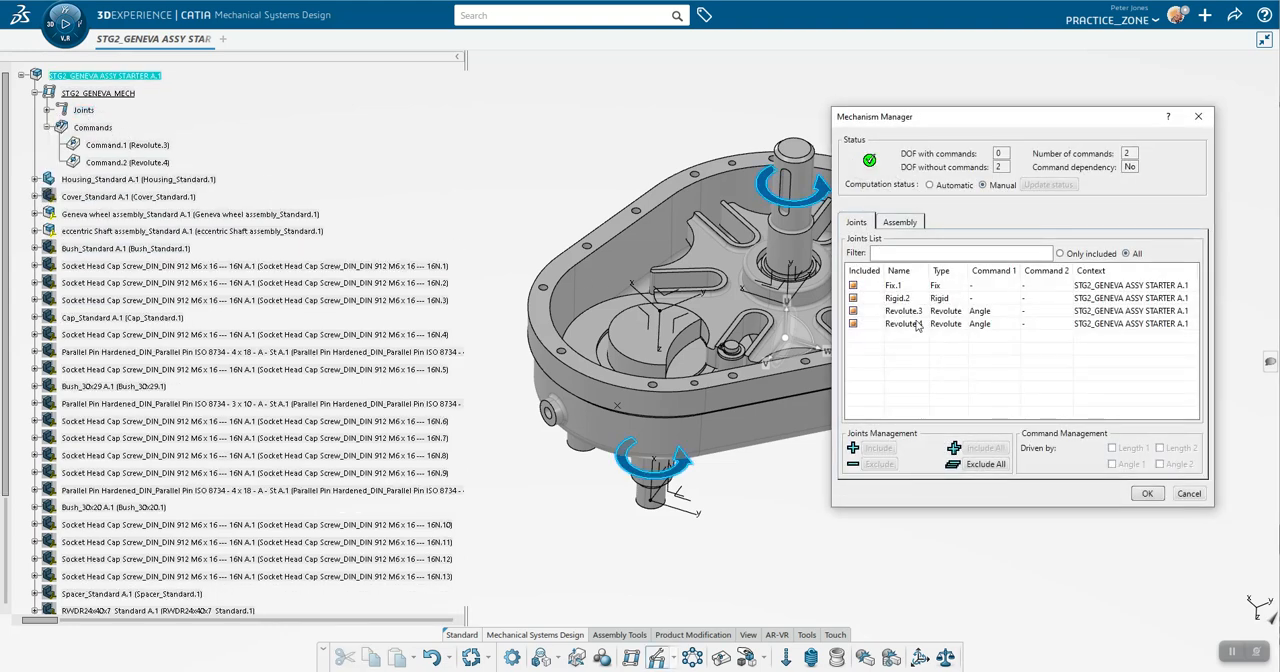
{"action": "left_click", "coordinate": [984, 325]}
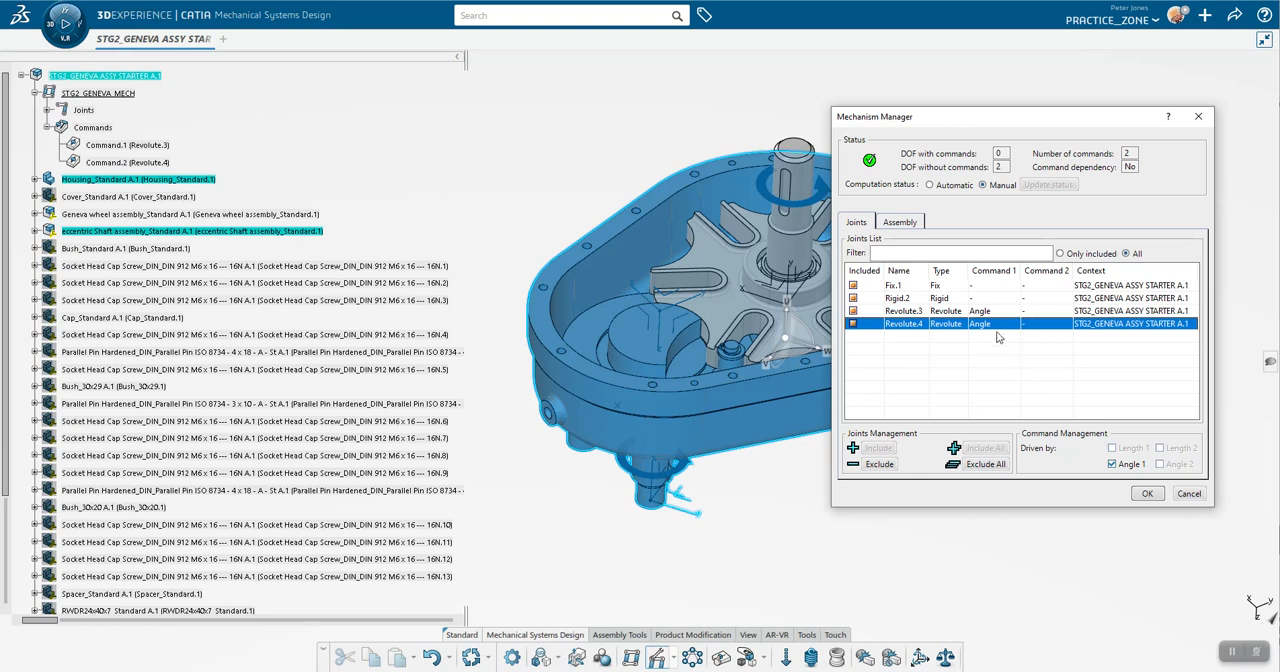
{"action": "left_click", "coordinate": [983, 311]}
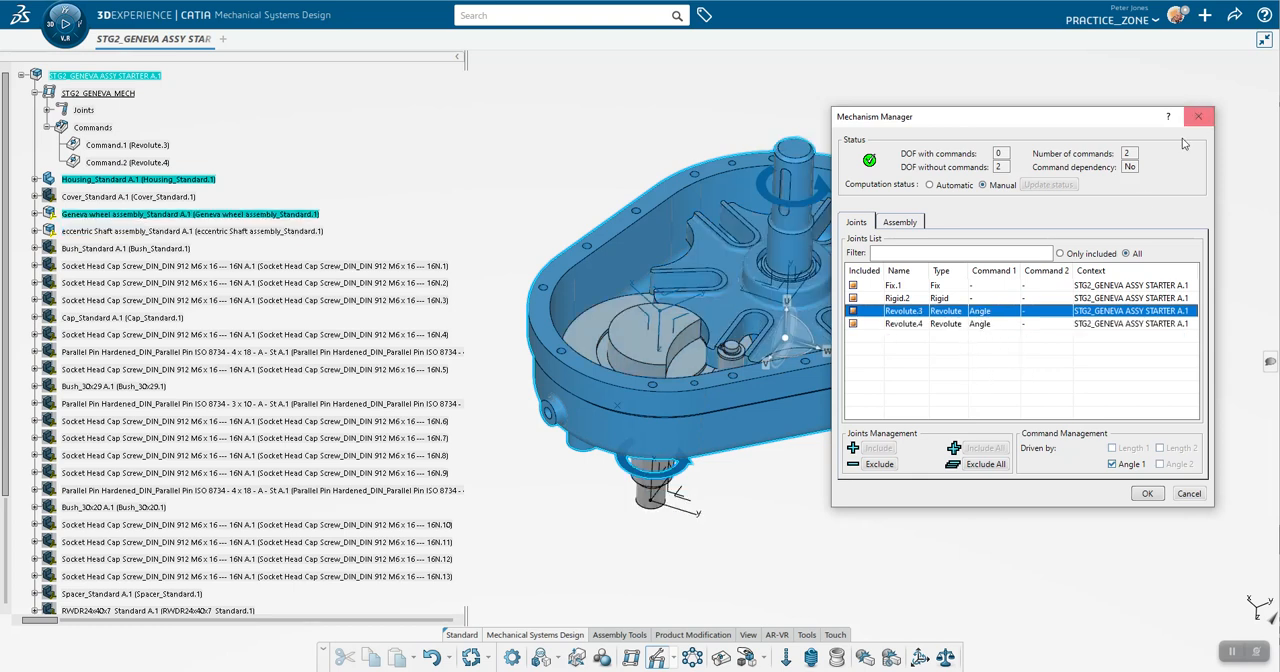
{"action": "left_click", "coordinate": [1112, 464]}
{"action": "left_click", "coordinate": [1048, 185]}
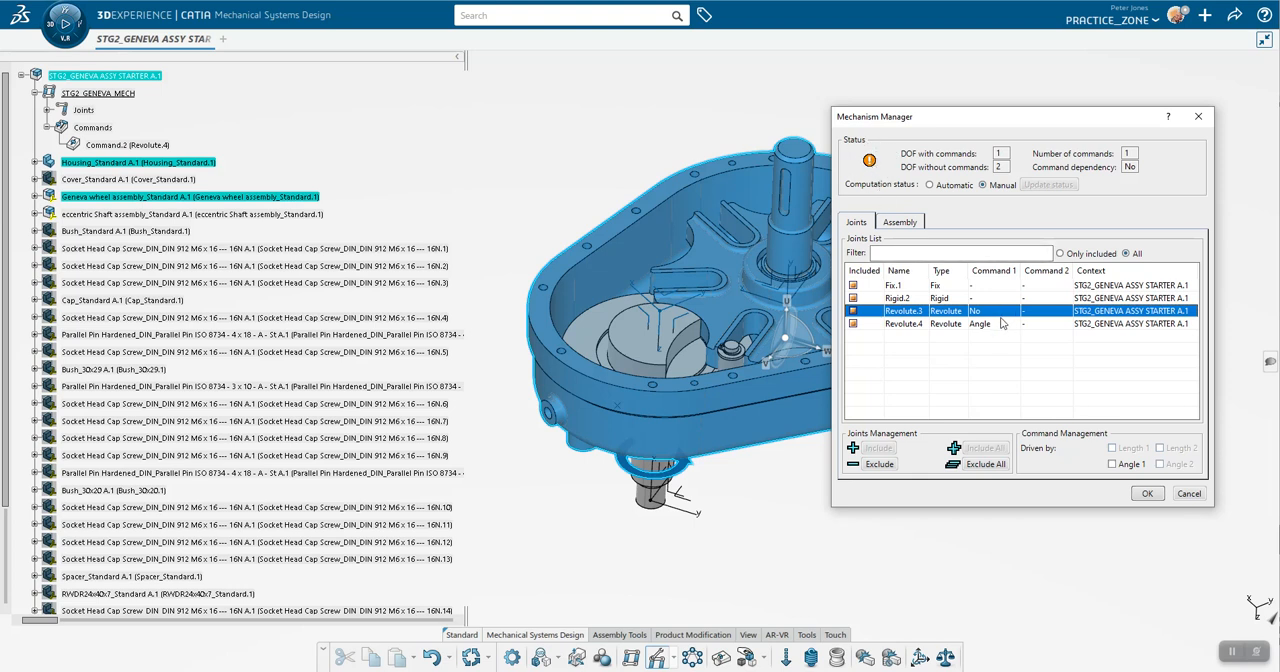
Step: Drive Revolute.3 by Angle 1 again, update the mechanism status and accept the Mechanism Manager settings
{"action": "left_click", "coordinate": [1113, 465]}
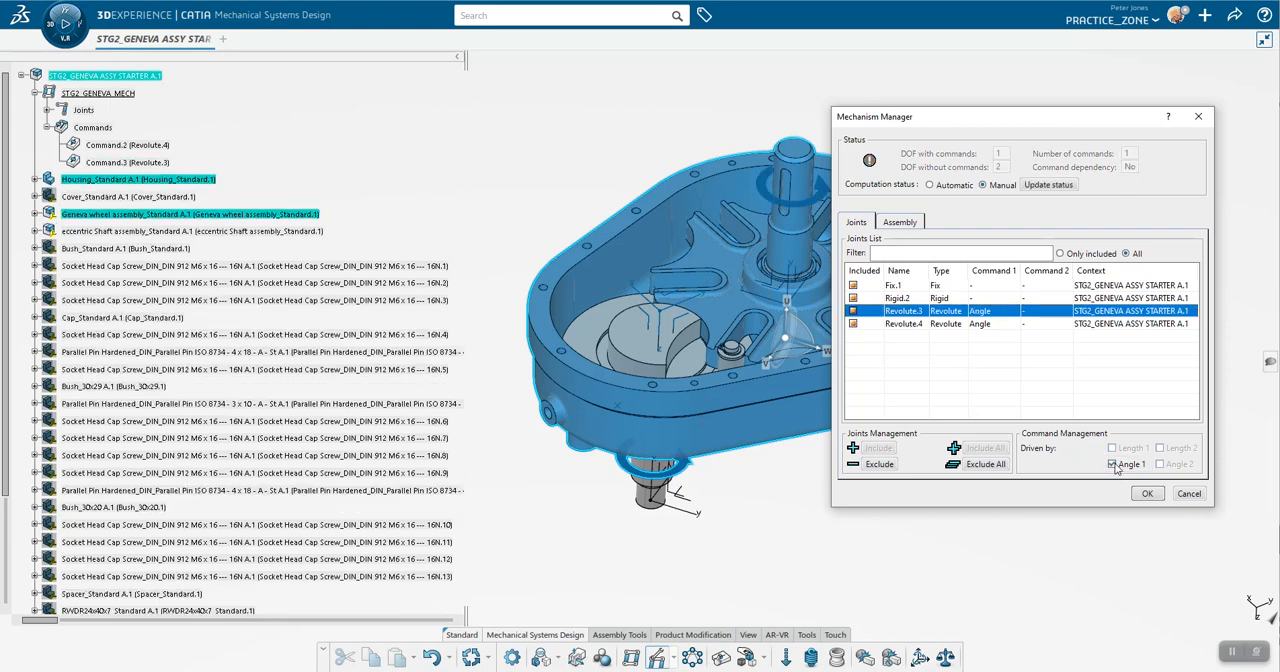
{"action": "left_click", "coordinate": [1046, 186]}
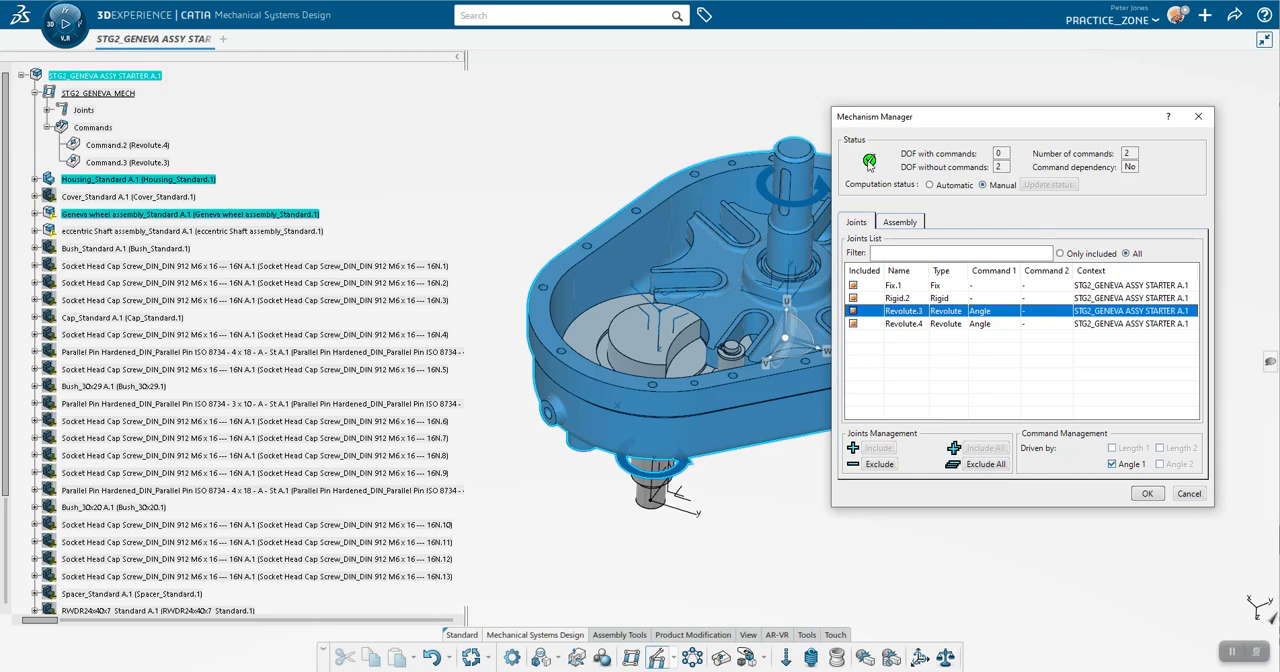
{"action": "mouse_move", "coordinate": [869, 163]}
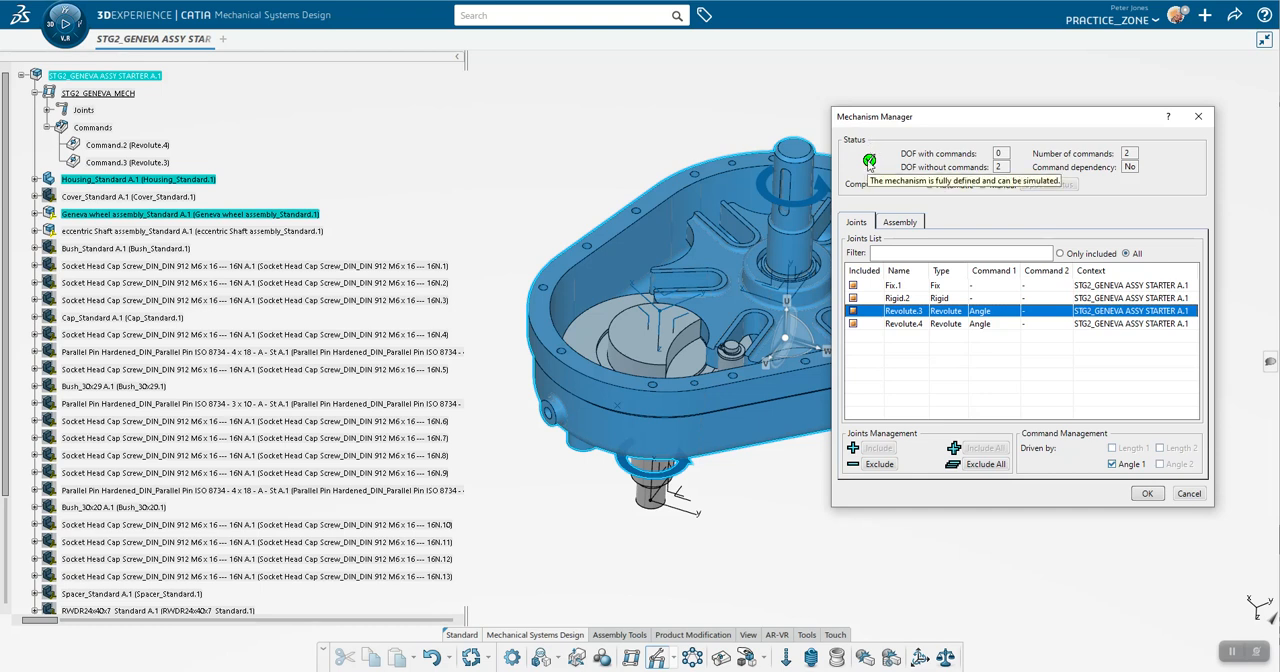
{"action": "left_click", "coordinate": [1147, 494]}
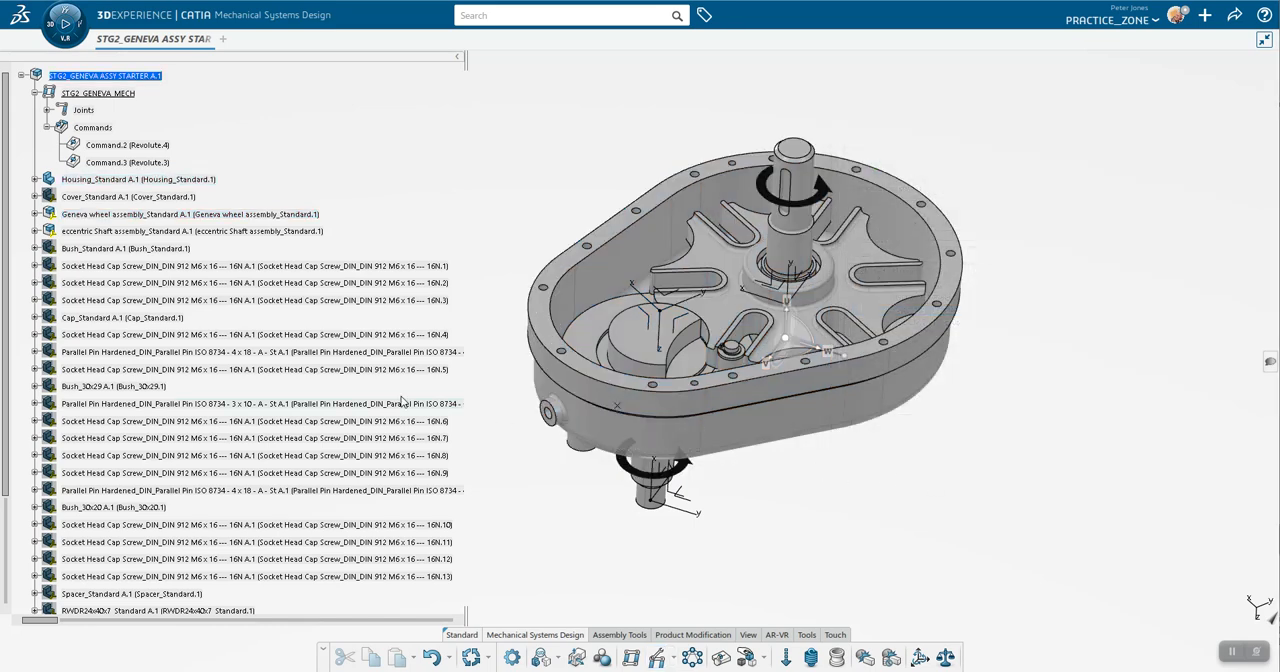
Step: Examine where the eccentric shaft's roller pin and cut-away disc meet the Geneva wheel
{"action": "scroll", "coordinate": [185, 320], "scroll_direction": "down", "scroll_amount": 5}
{"action": "scroll", "coordinate": [184, 320], "scroll_direction": "down", "scroll_amount": 3}
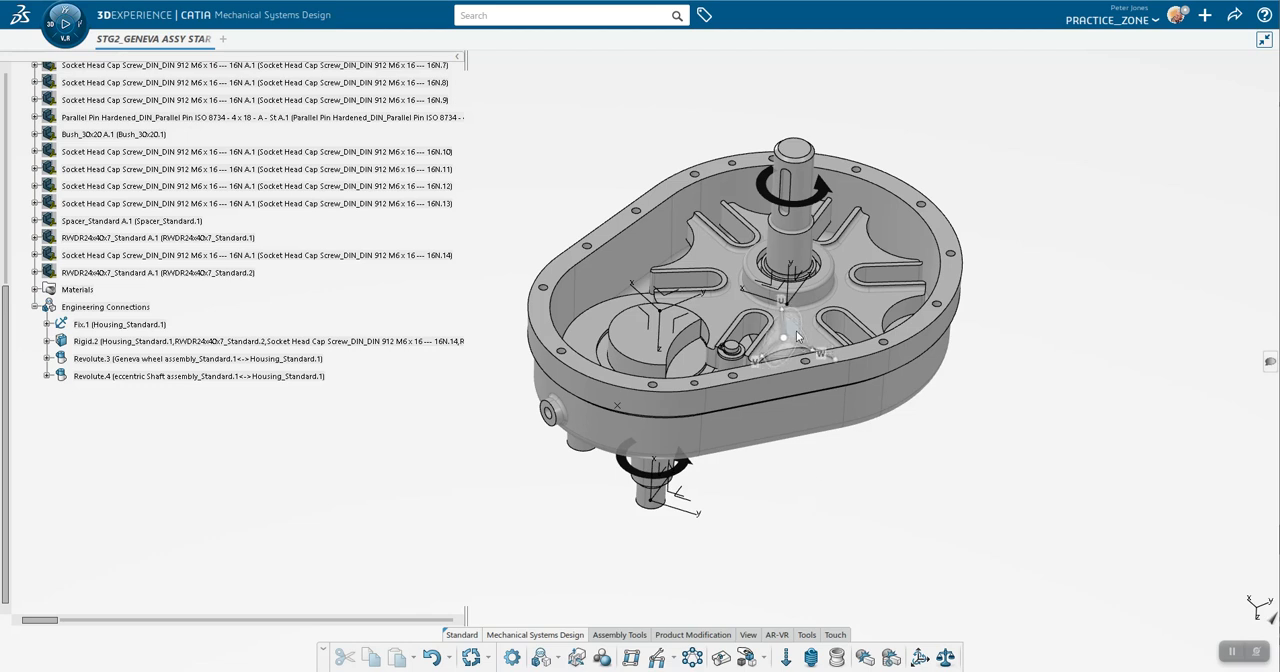
{"action": "middle_click_drag", "start_coordinate": [888, 450], "coordinate": [887, 377]}
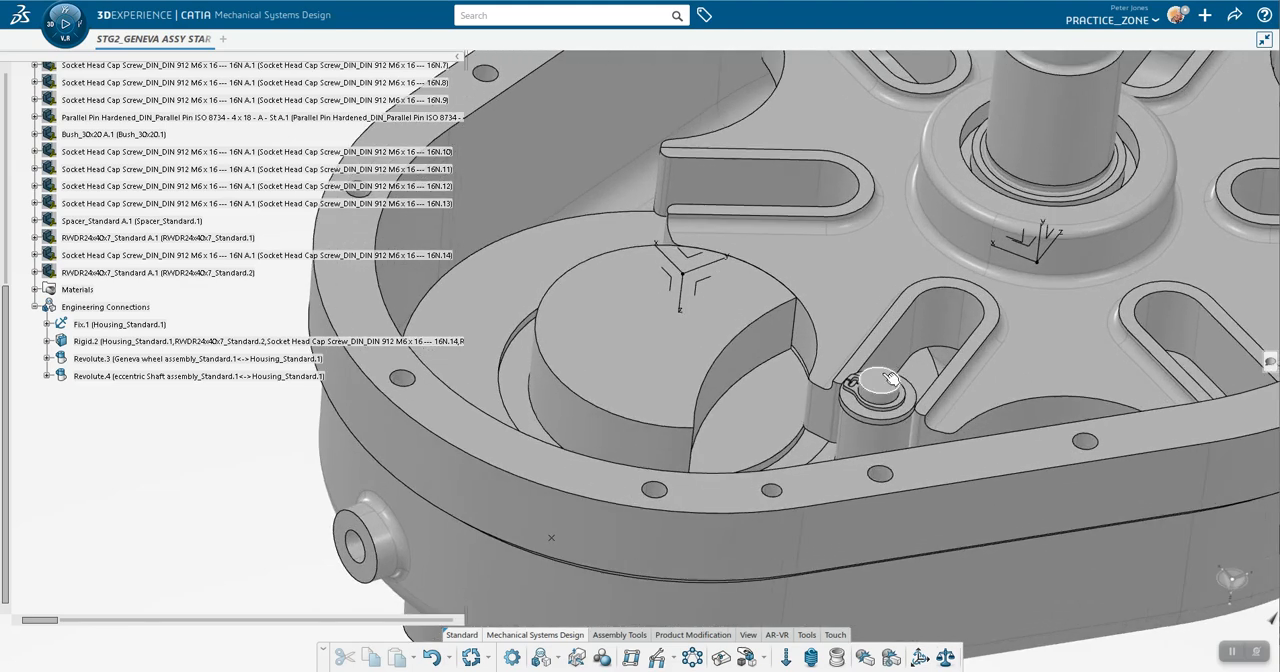
{"action": "left_click", "coordinate": [878, 442]}
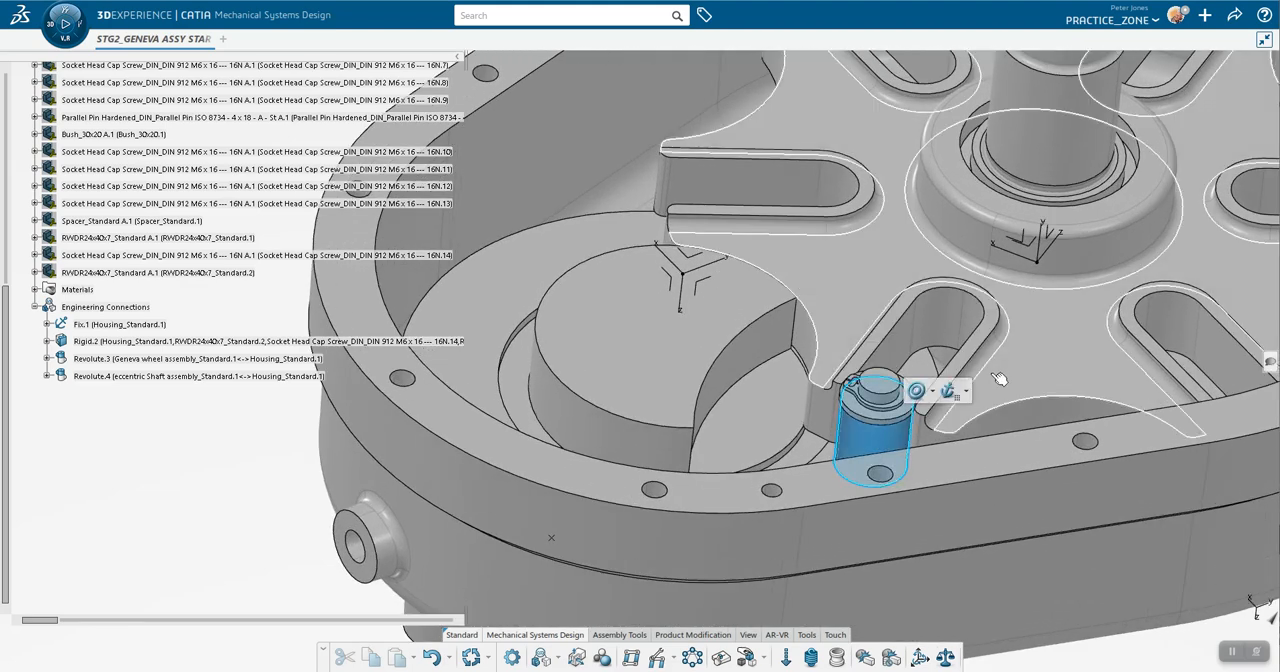
{"action": "left_click", "coordinate": [1022, 355]}
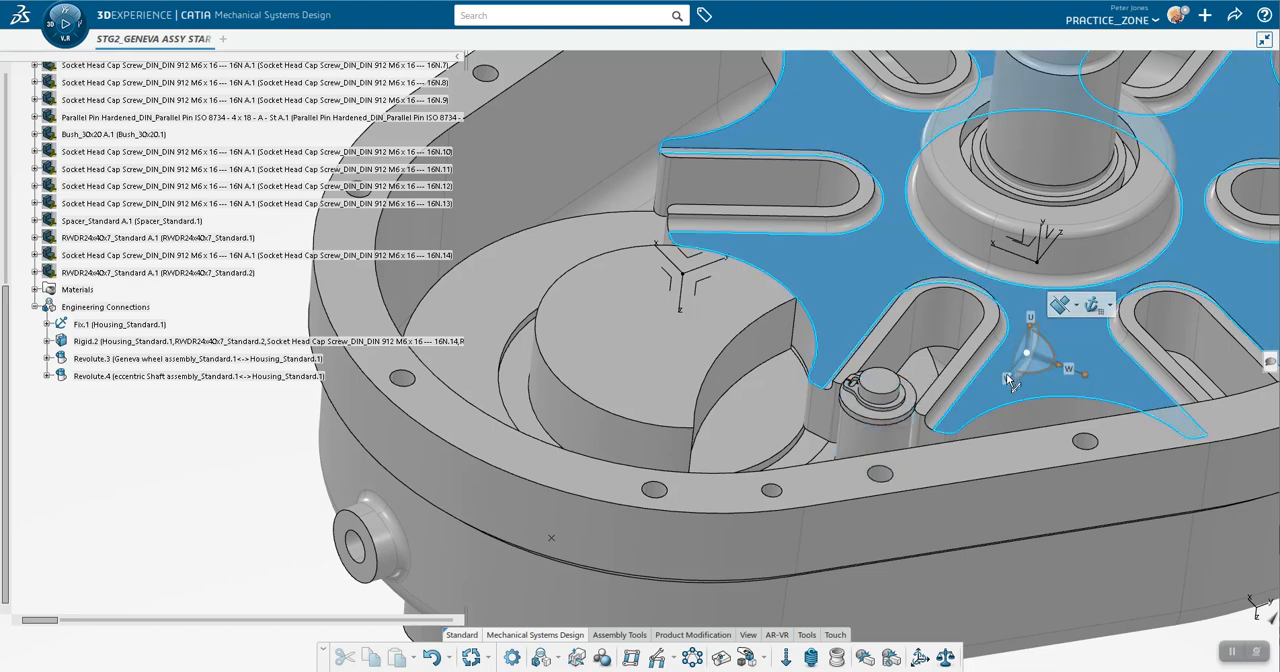
{"action": "left_click", "coordinate": [665, 360]}
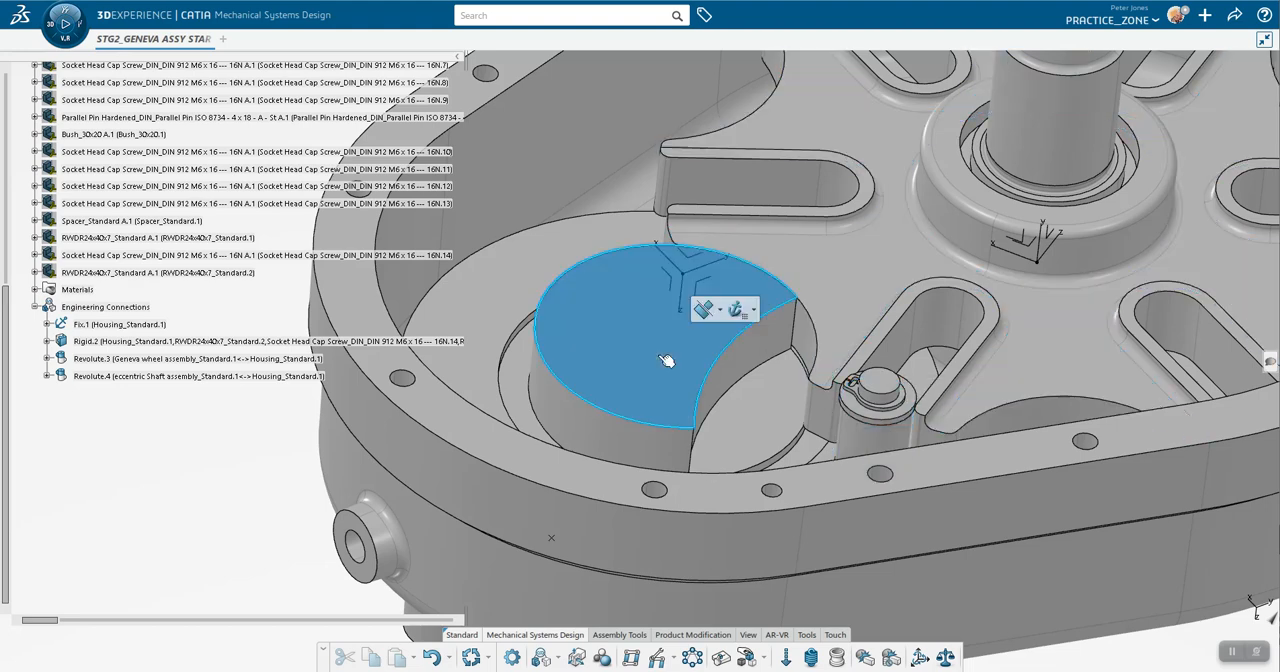
{"action": "left_click", "coordinate": [826, 286]}
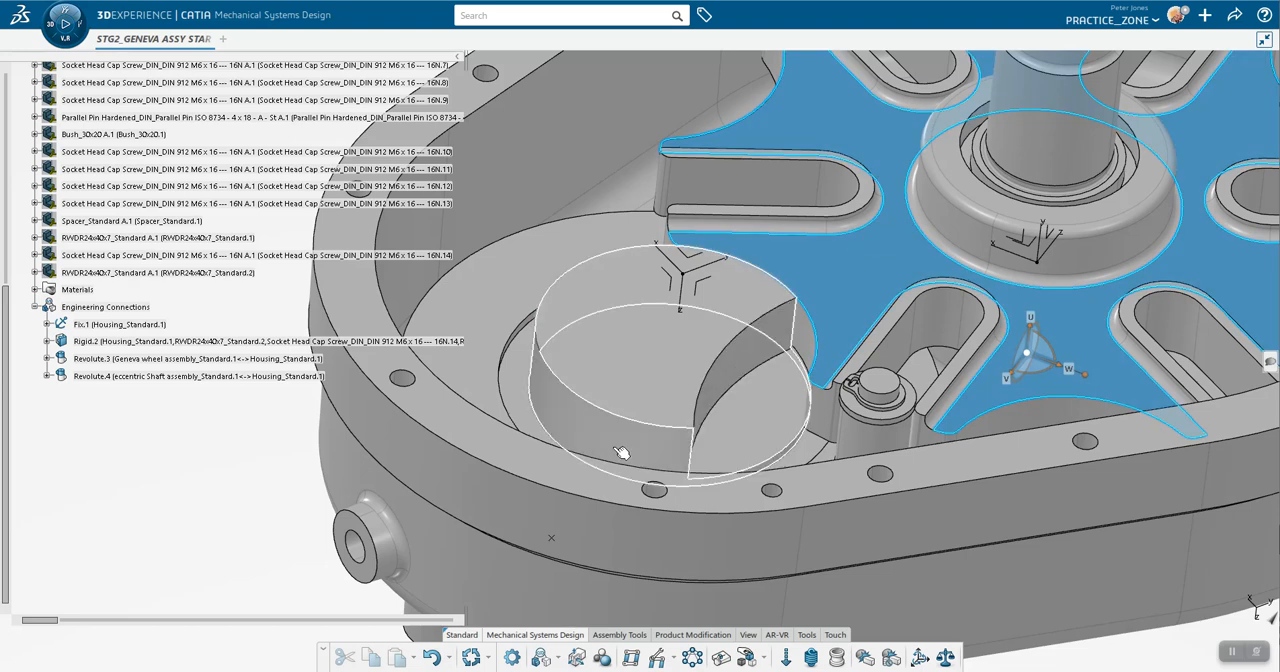
Step: Detach the 3D compass from the Geneva wheel and return it to its resting place
{"action": "left_click_drag", "start_coordinate": [1026, 352], "coordinate": [1230, 588]}
{"action": "right_click", "coordinate": [1232, 588]}
{"action": "left_click", "coordinate": [1144, 509]}
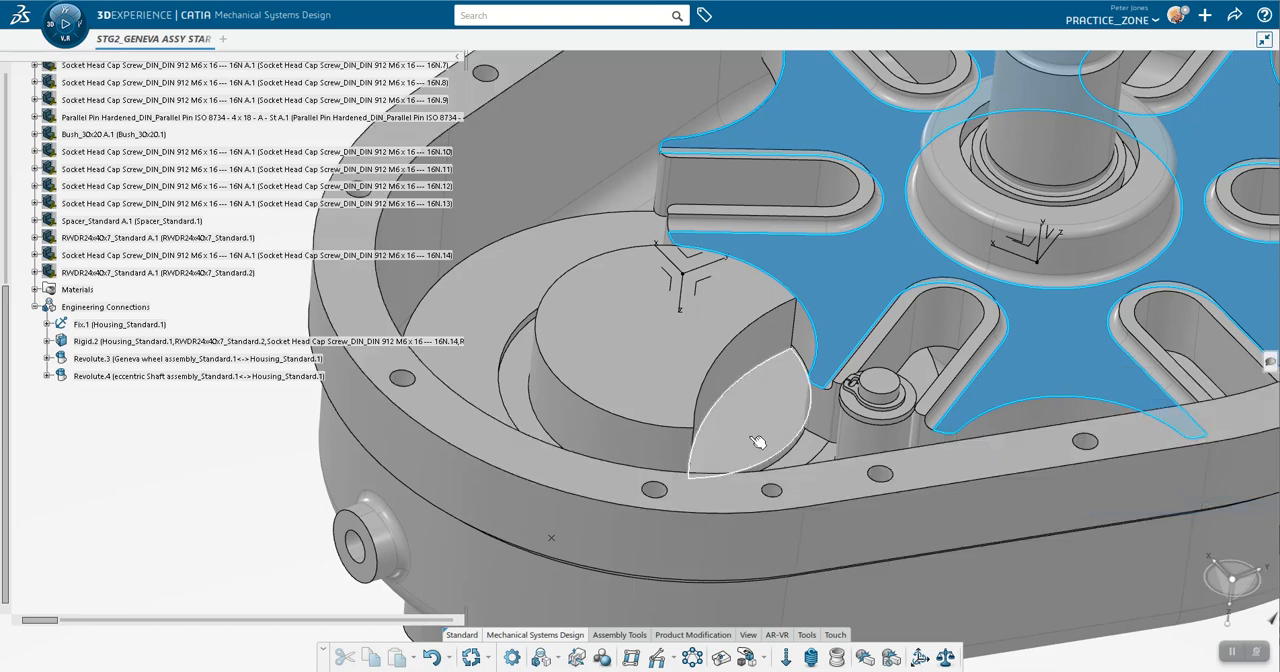
Step: Start a contact connection with the roller pin in Group 1 and pick the Geneva wheel for Group 2
{"action": "middle_click_drag", "start_coordinate": [752, 443], "coordinate": [724, 305]}
{"action": "scroll", "coordinate": [723, 305], "scroll_direction": "down", "scroll_amount": 3}
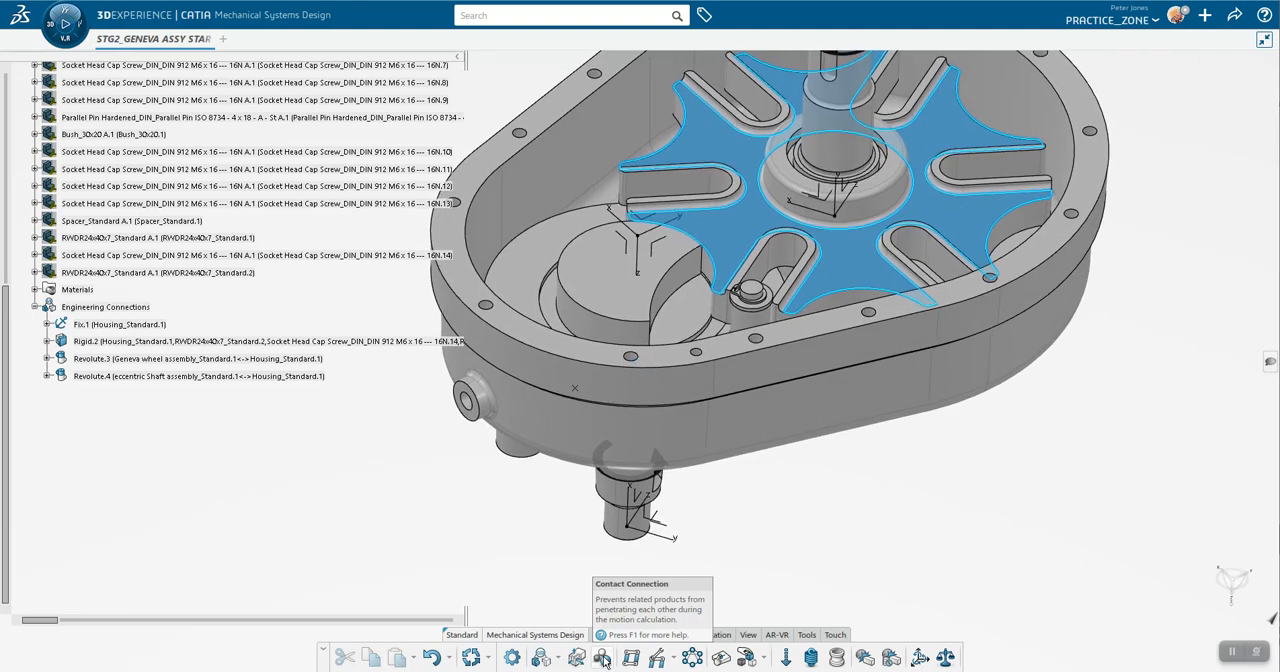
{"action": "left_click", "coordinate": [603, 658]}
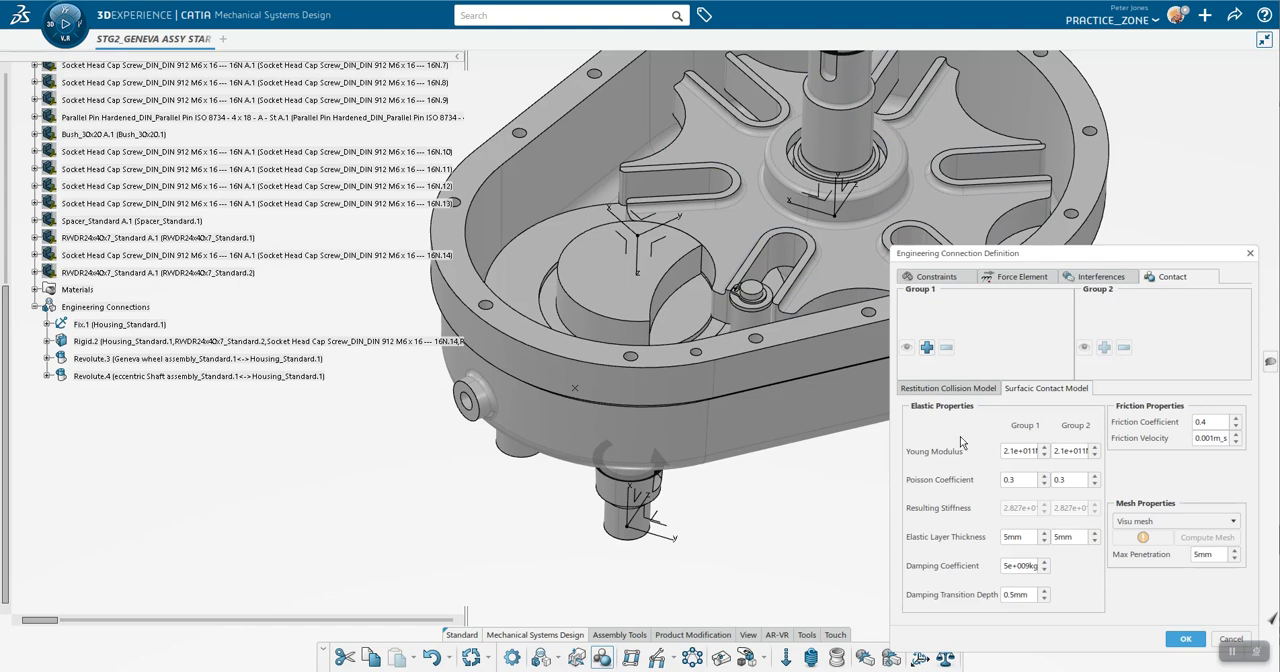
{"action": "left_click", "coordinate": [927, 350]}
{"action": "left_click", "coordinate": [750, 322]}
{"action": "left_click", "coordinate": [1019, 333]}
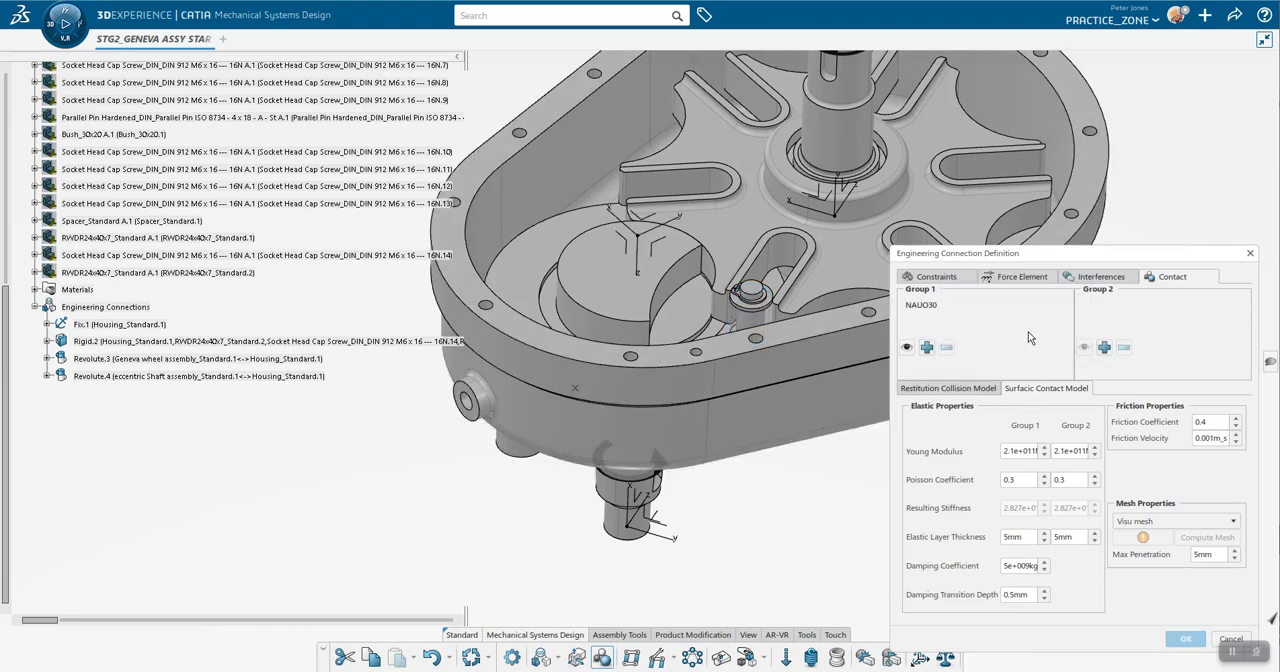
{"action": "left_click", "coordinate": [1107, 348]}
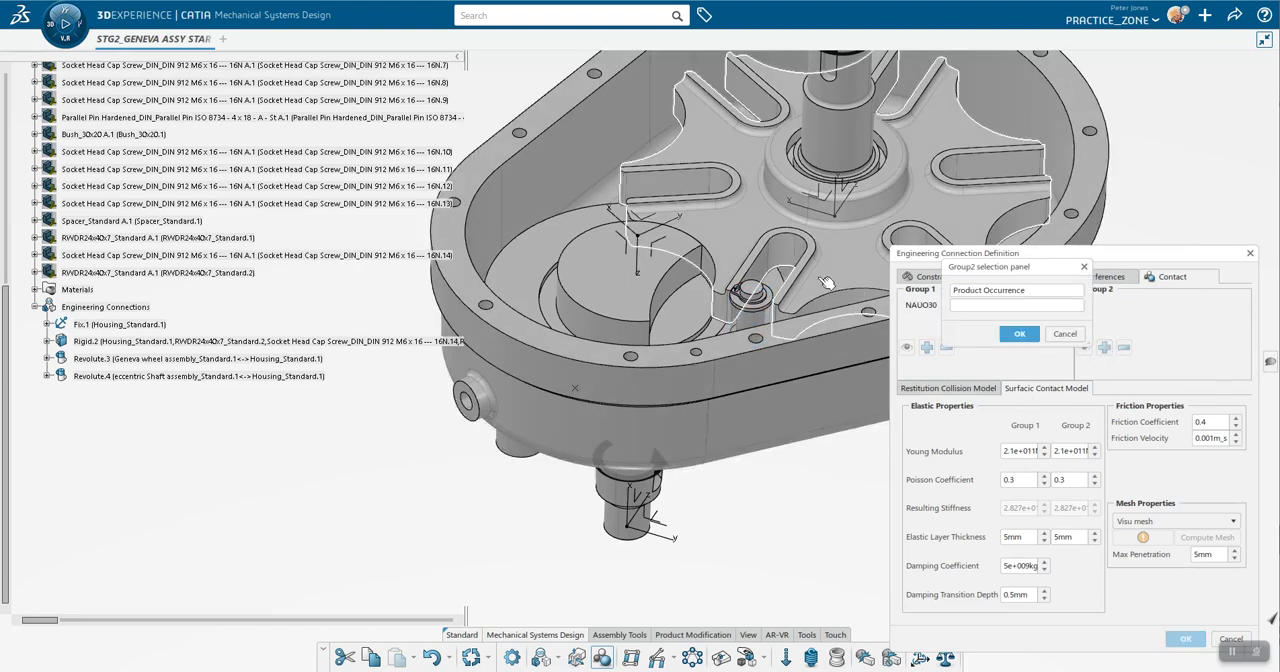
{"action": "left_click", "coordinate": [748, 240]}
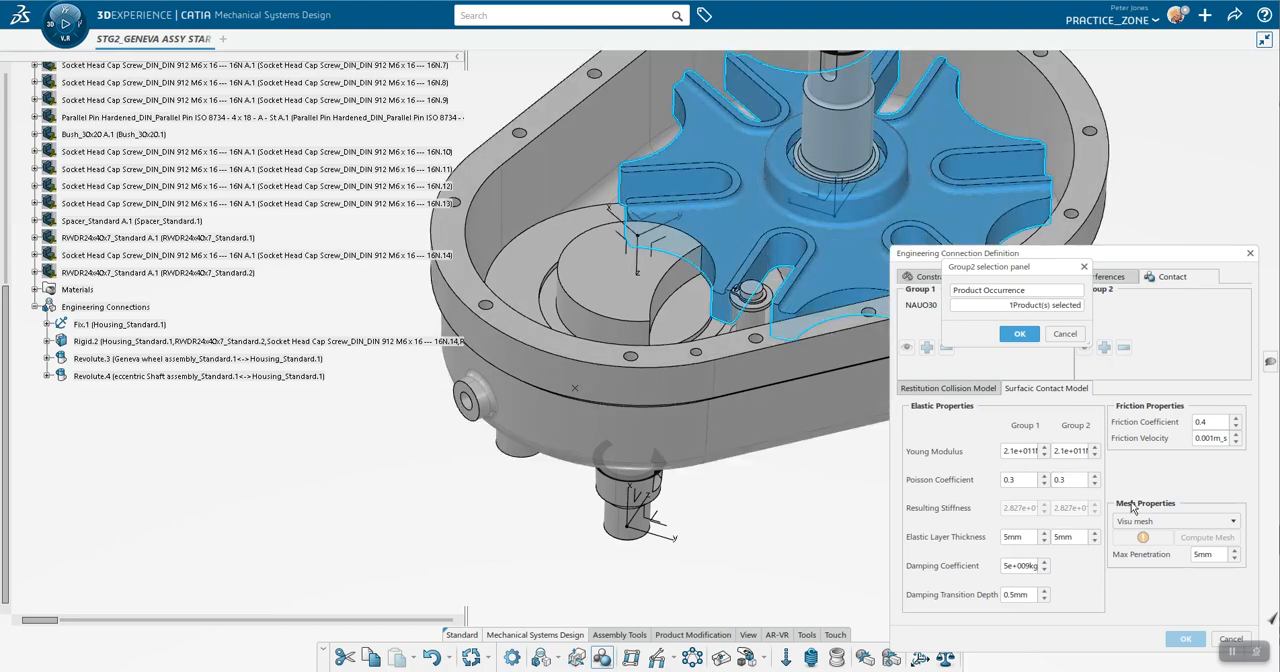
{"action": "left_click", "coordinate": [1163, 522]}
{"action": "left_click", "coordinate": [1150, 549]}
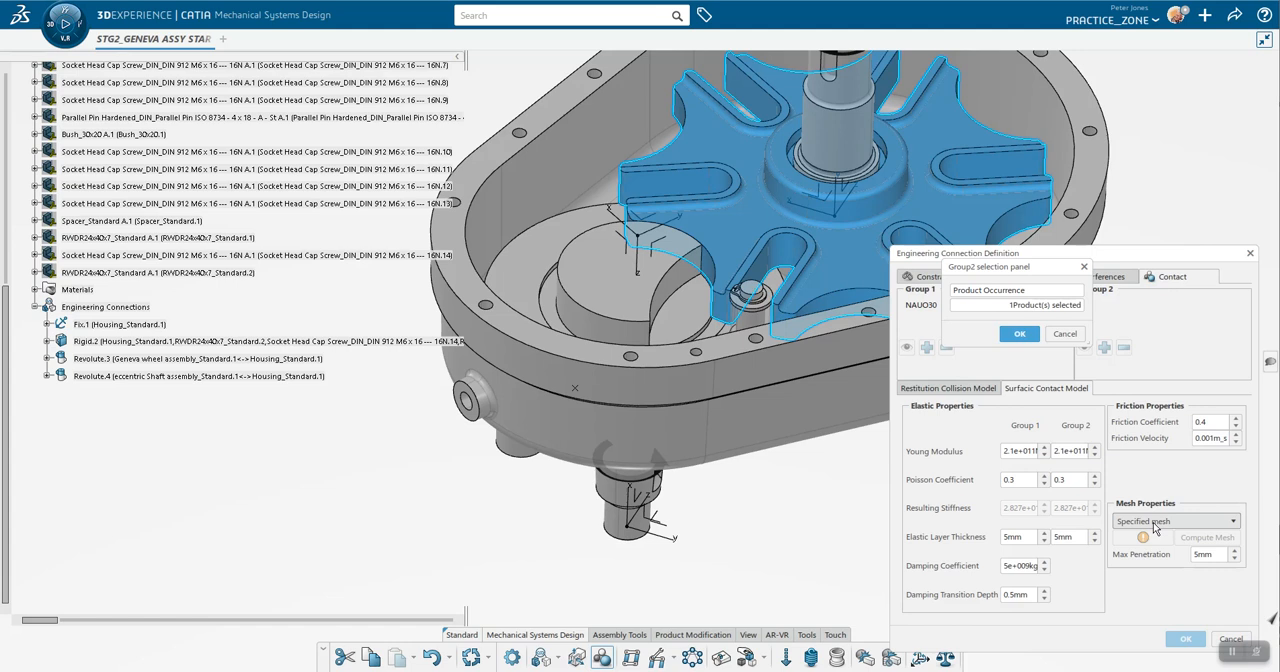
{"action": "left_click", "coordinate": [1154, 524]}
{"action": "left_click", "coordinate": [1138, 537]}
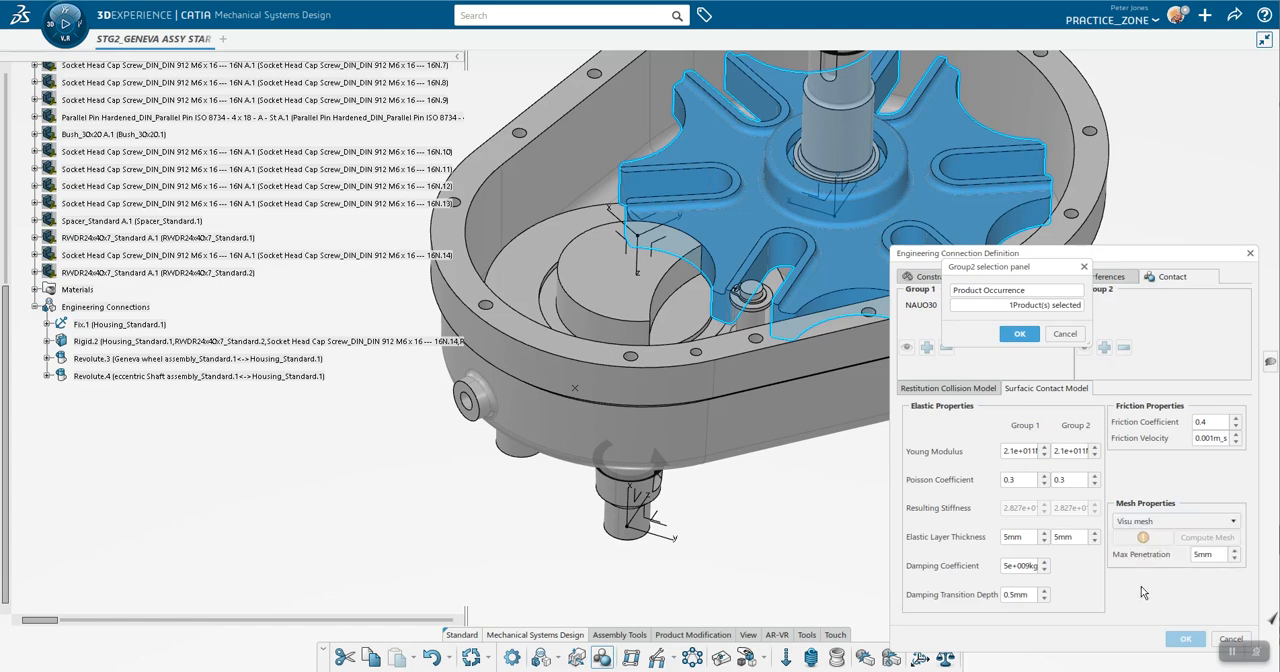
Step: Finish the pin-to-wheel contact with a computed Specified mesh and update the assembly
{"action": "left_click", "coordinate": [1019, 333]}
{"action": "left_click", "coordinate": [1186, 520]}
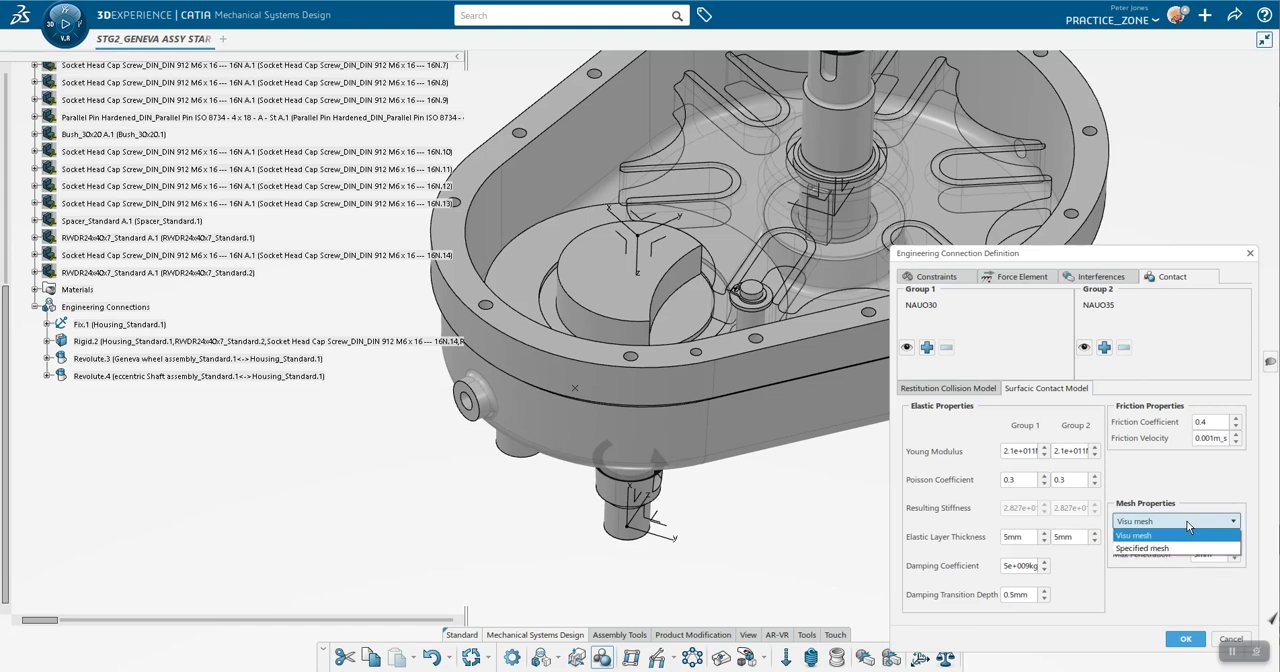
{"action": "left_click", "coordinate": [1162, 547]}
{"action": "left_click", "coordinate": [1203, 541]}
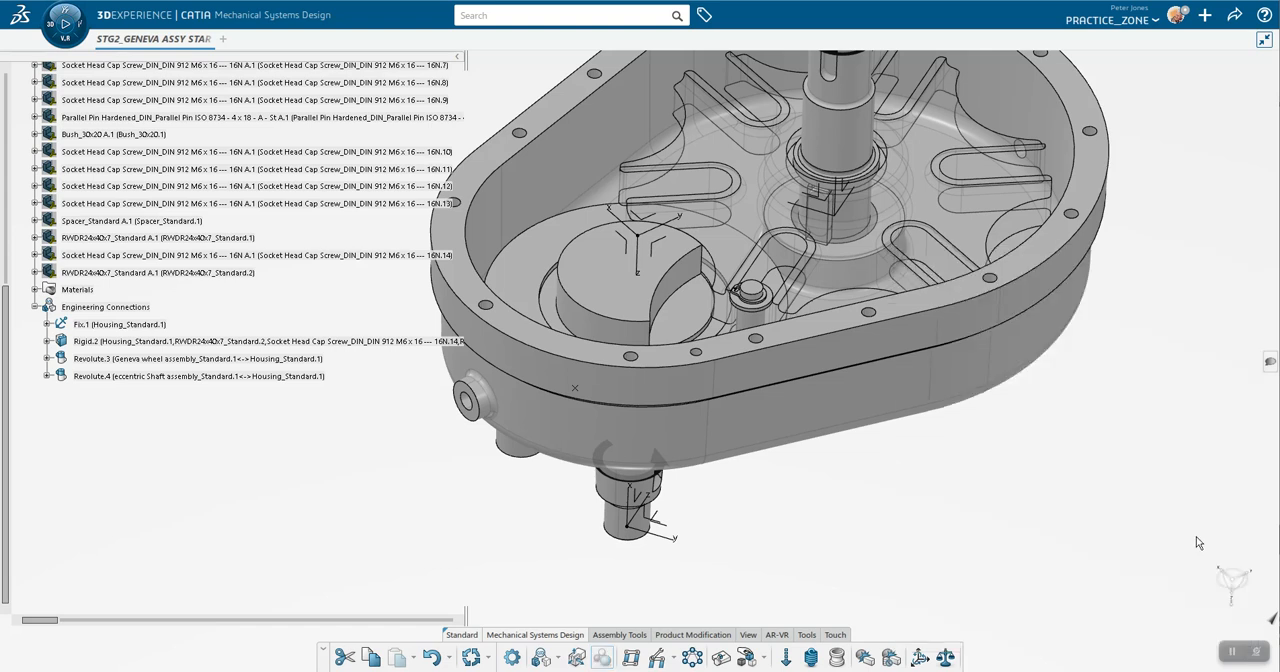
{"action": "left_click", "coordinate": [631, 430]}
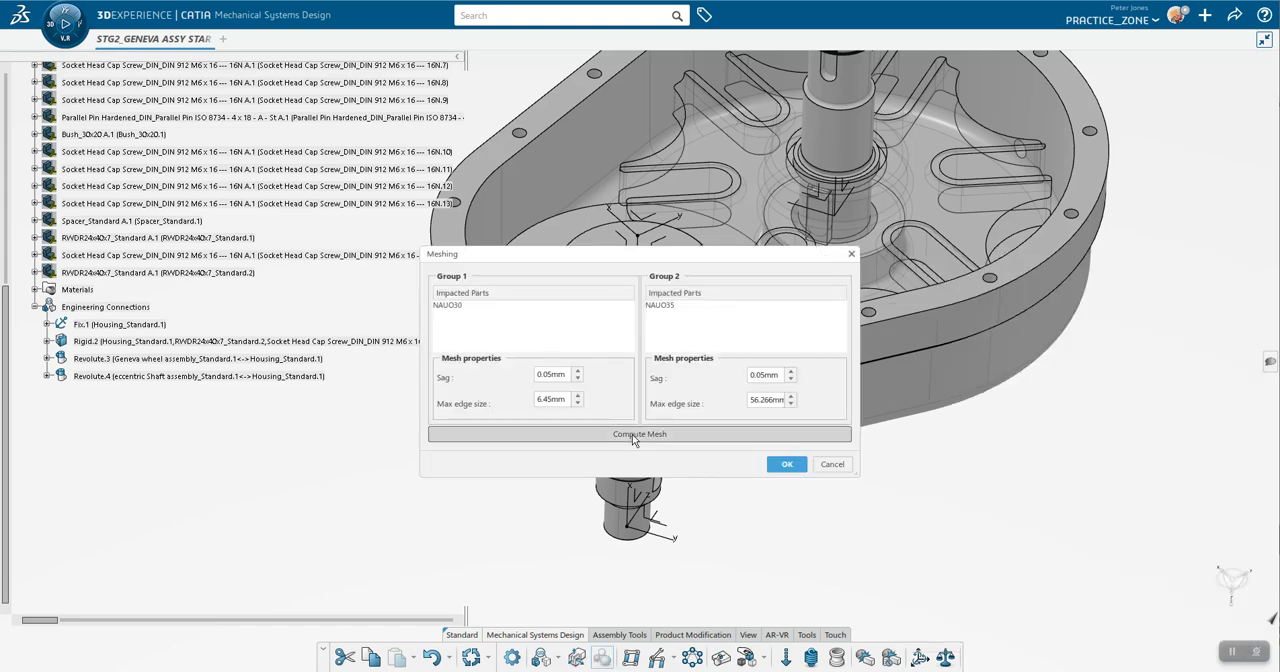
{"action": "left_click", "coordinate": [780, 344]}
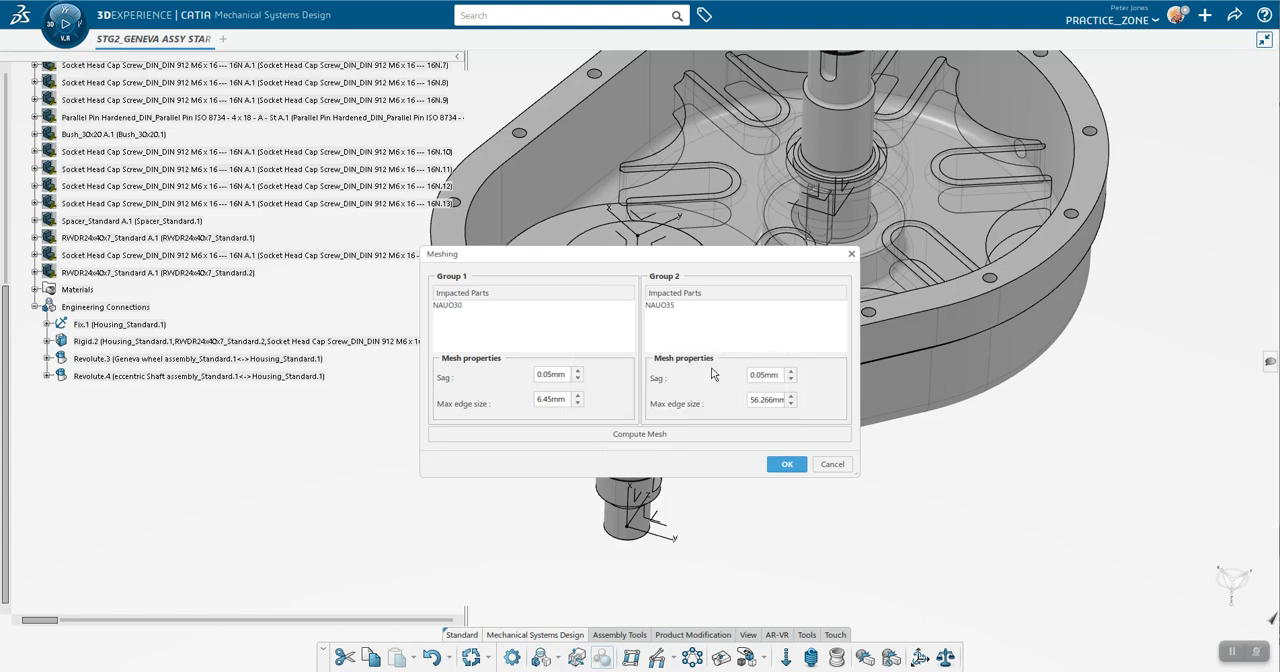
{"action": "left_click", "coordinate": [789, 465]}
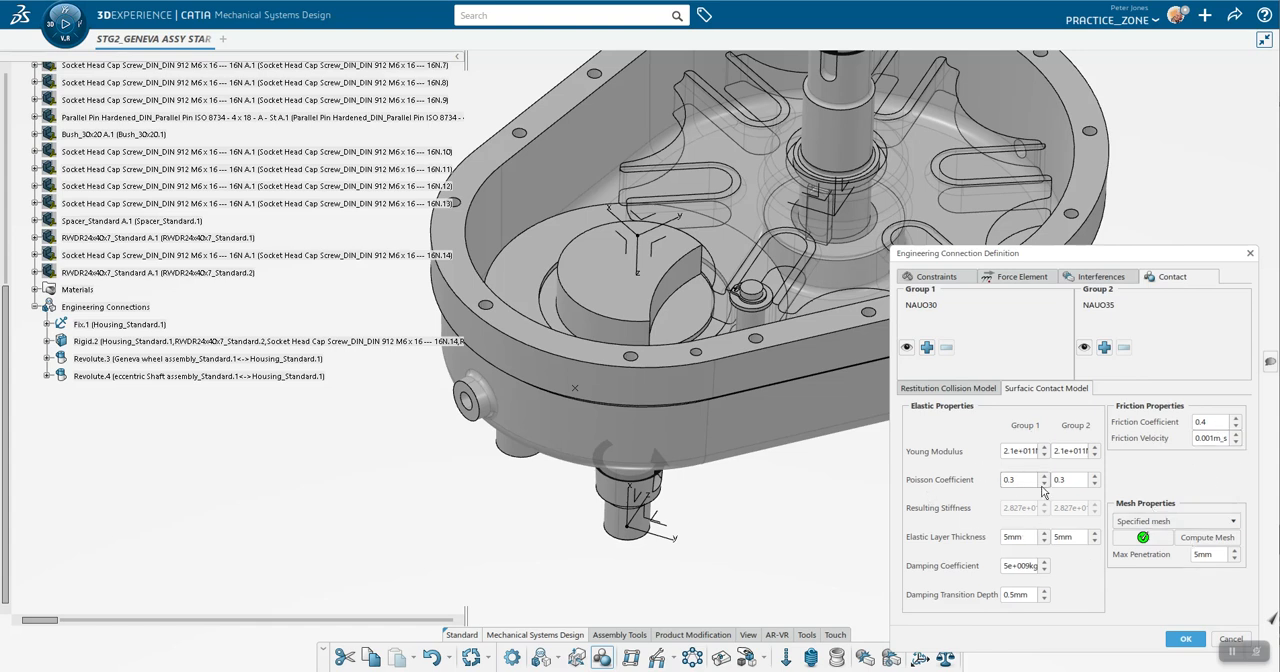
{"action": "left_click", "coordinate": [1184, 640]}
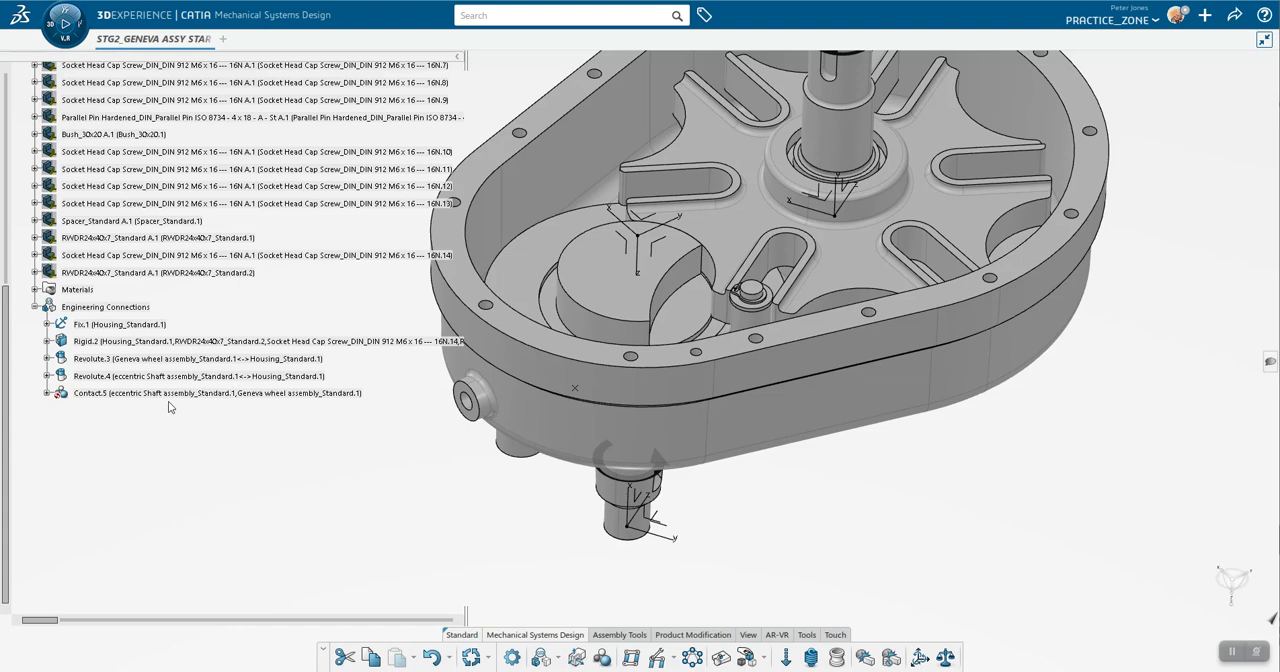
{"action": "left_click", "coordinate": [472, 658]}
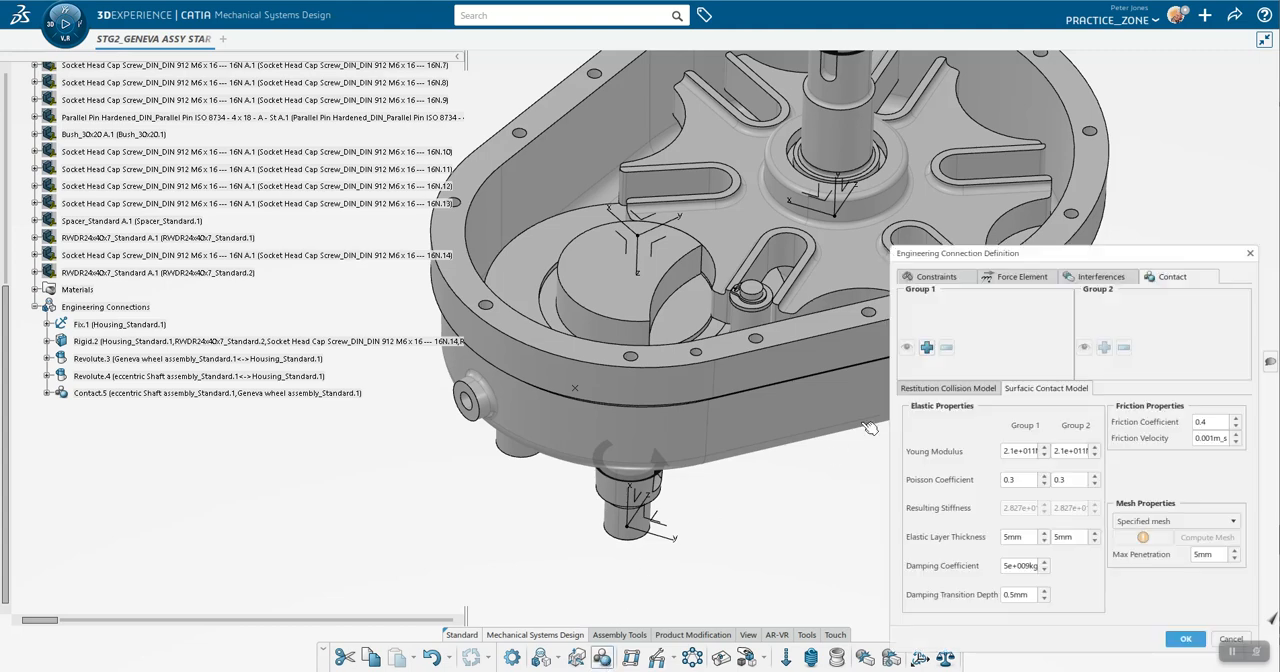
Step: Define a second contact connection with the eccentric shaft in Group 1 and the Geneva wheel in Group 2
{"action": "left_click", "coordinate": [927, 347]}
{"action": "left_click", "coordinate": [633, 318]}
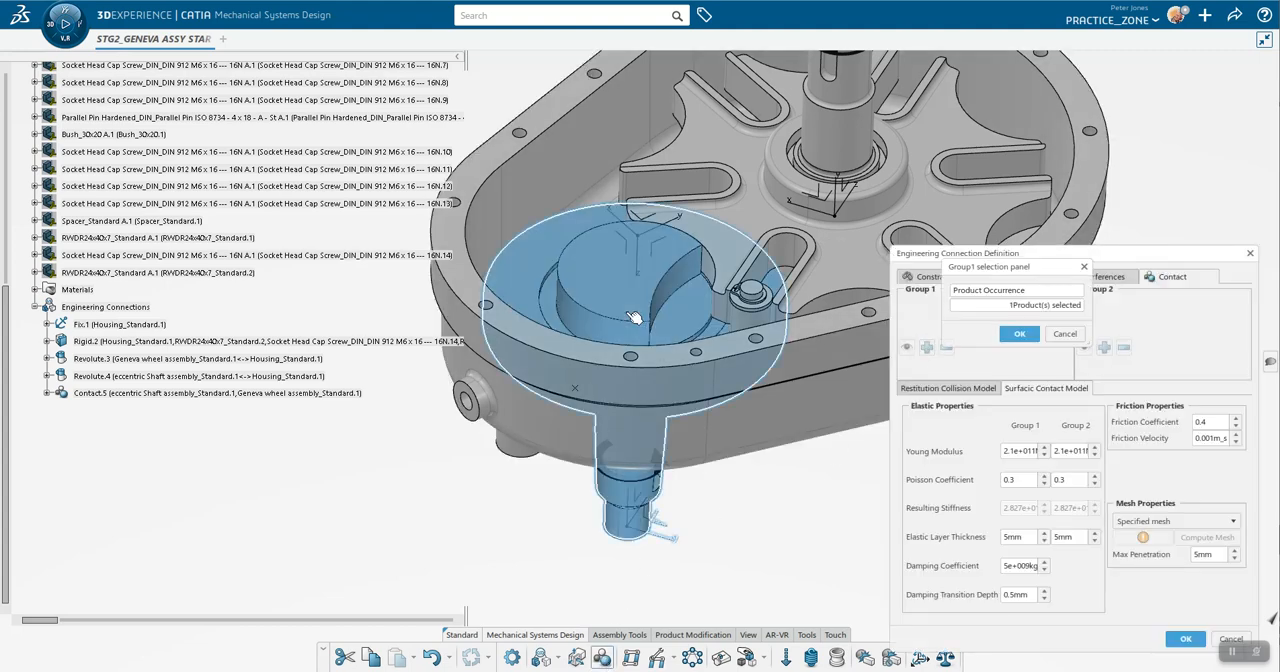
{"action": "left_click", "coordinate": [1019, 333]}
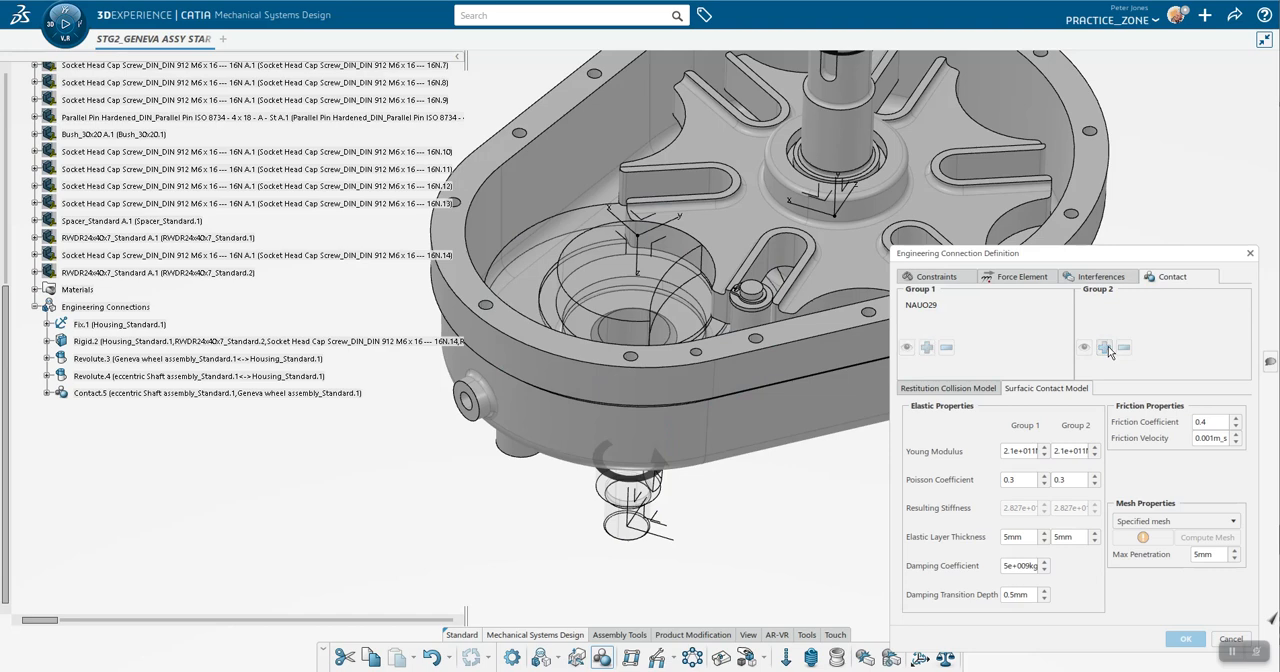
{"action": "left_click", "coordinate": [1104, 347]}
{"action": "left_click", "coordinate": [845, 272]}
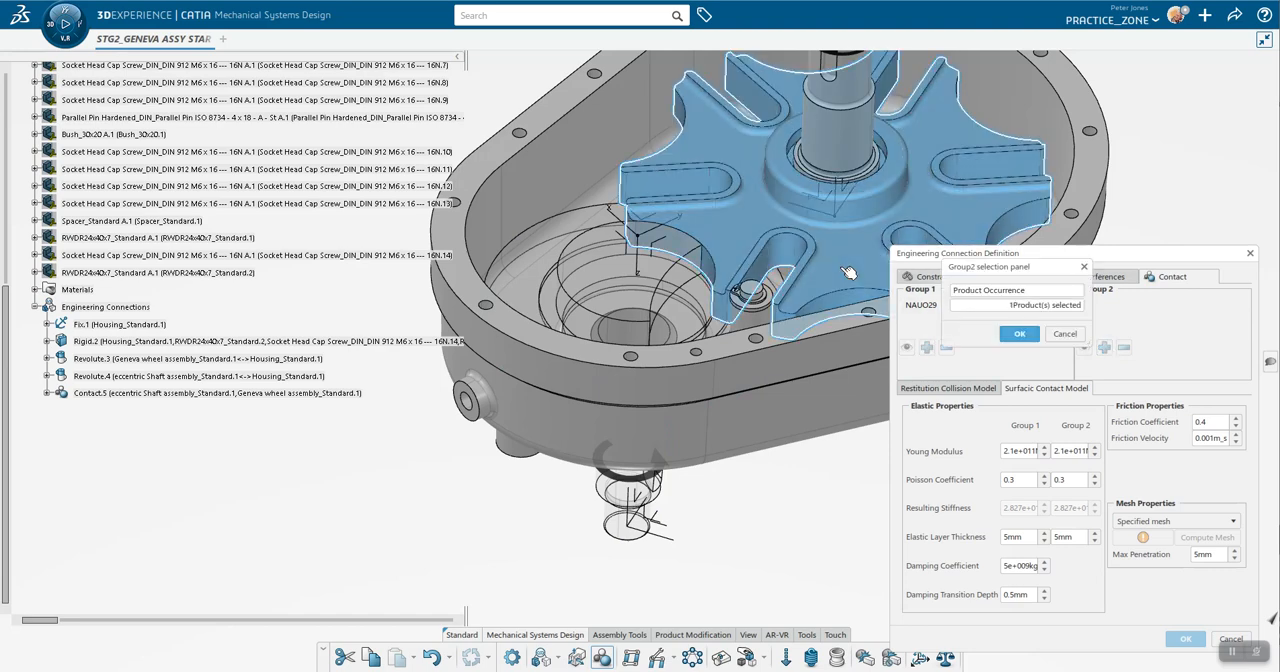
{"action": "left_click", "coordinate": [1021, 334]}
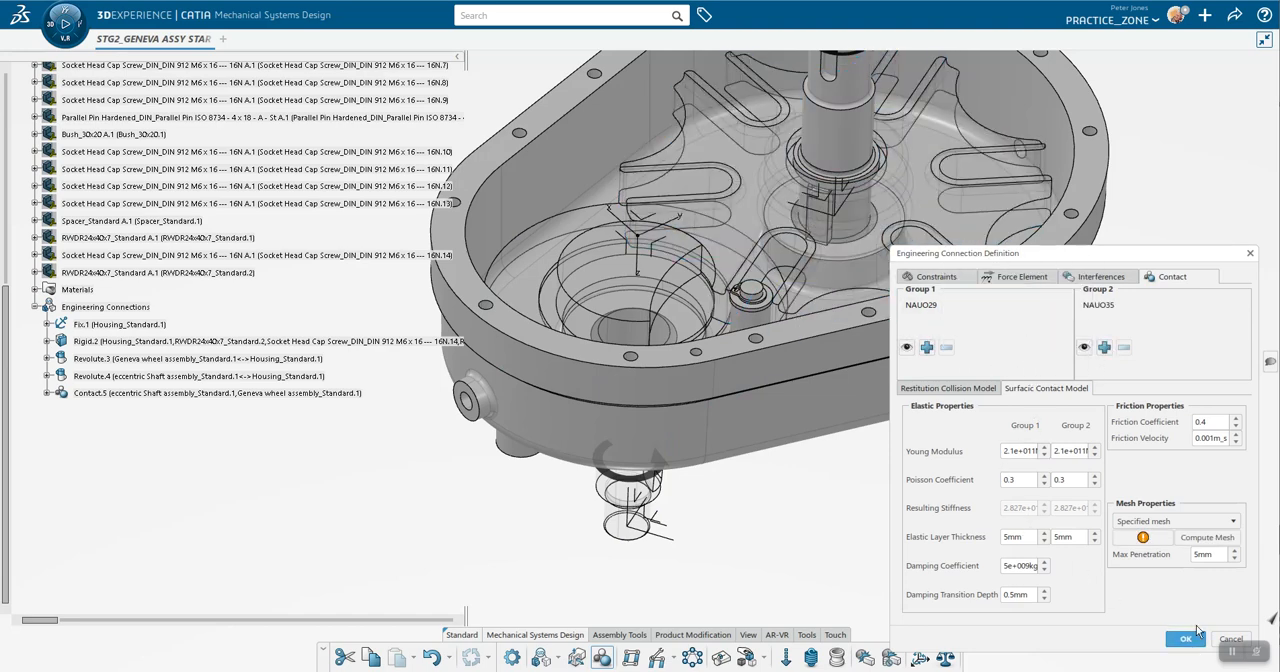
Step: Compute the specified contact mesh for the eccentric shaft and Geneva wheel and accept the meshing settings
{"action": "left_click", "coordinate": [1207, 537]}
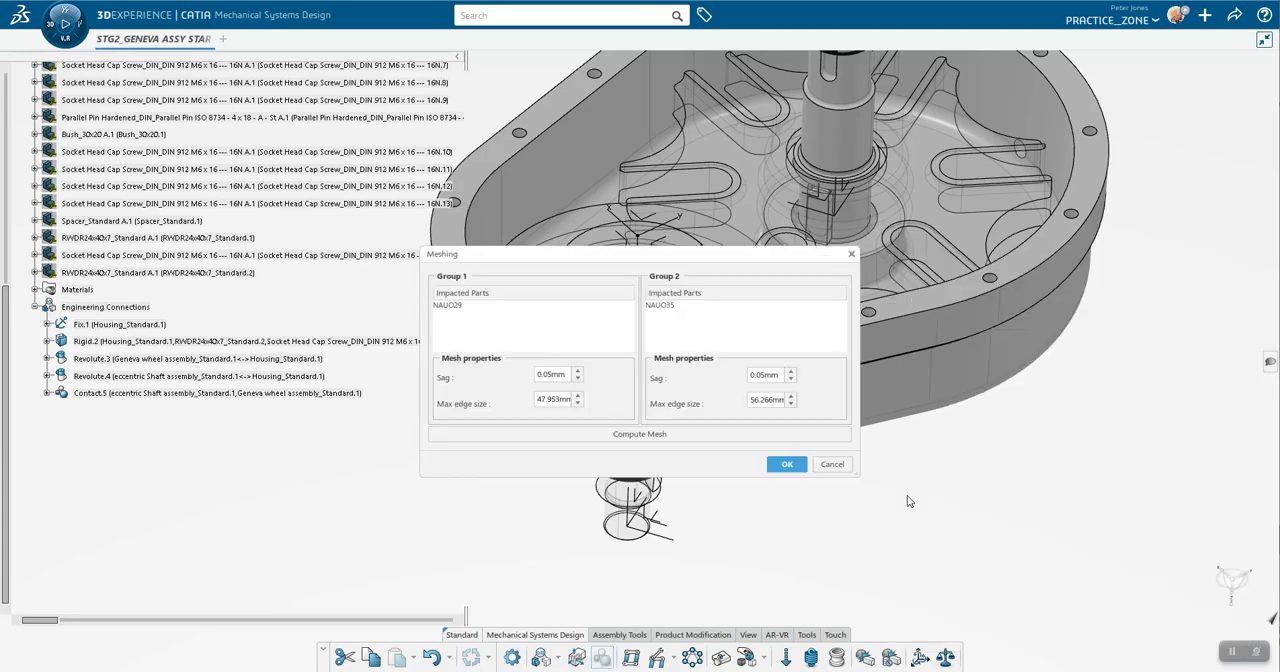
{"action": "left_click", "coordinate": [700, 435]}
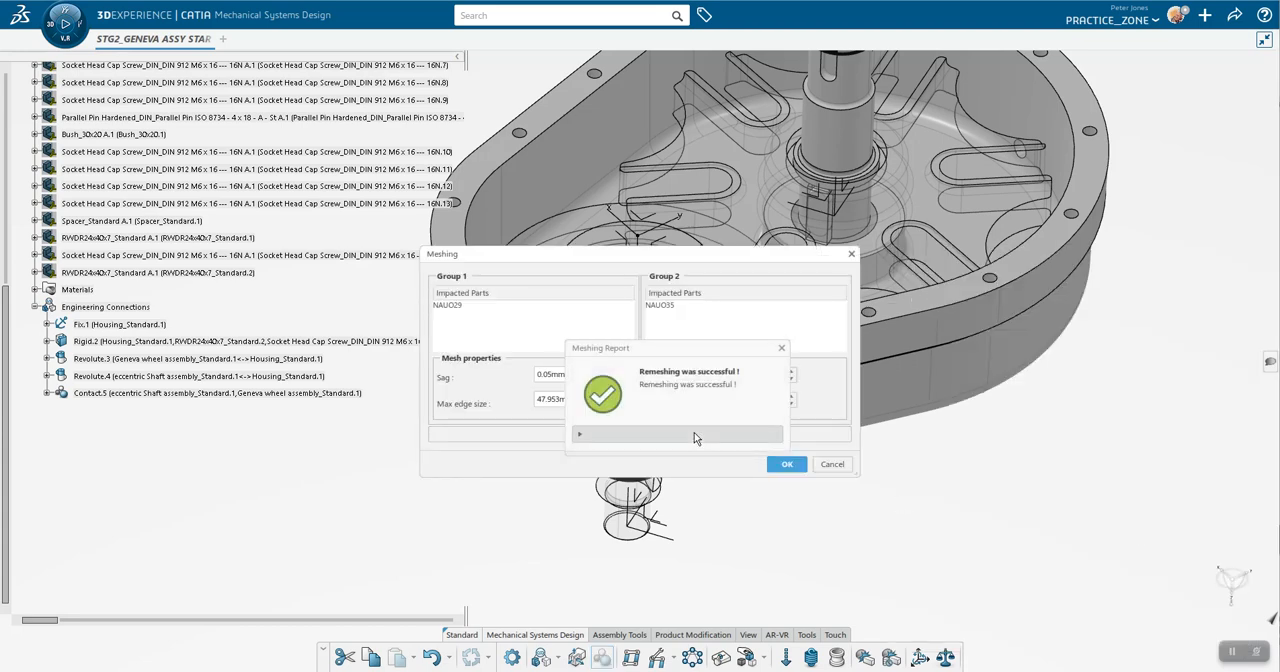
{"action": "left_click", "coordinate": [784, 351]}
{"action": "left_click", "coordinate": [787, 465]}
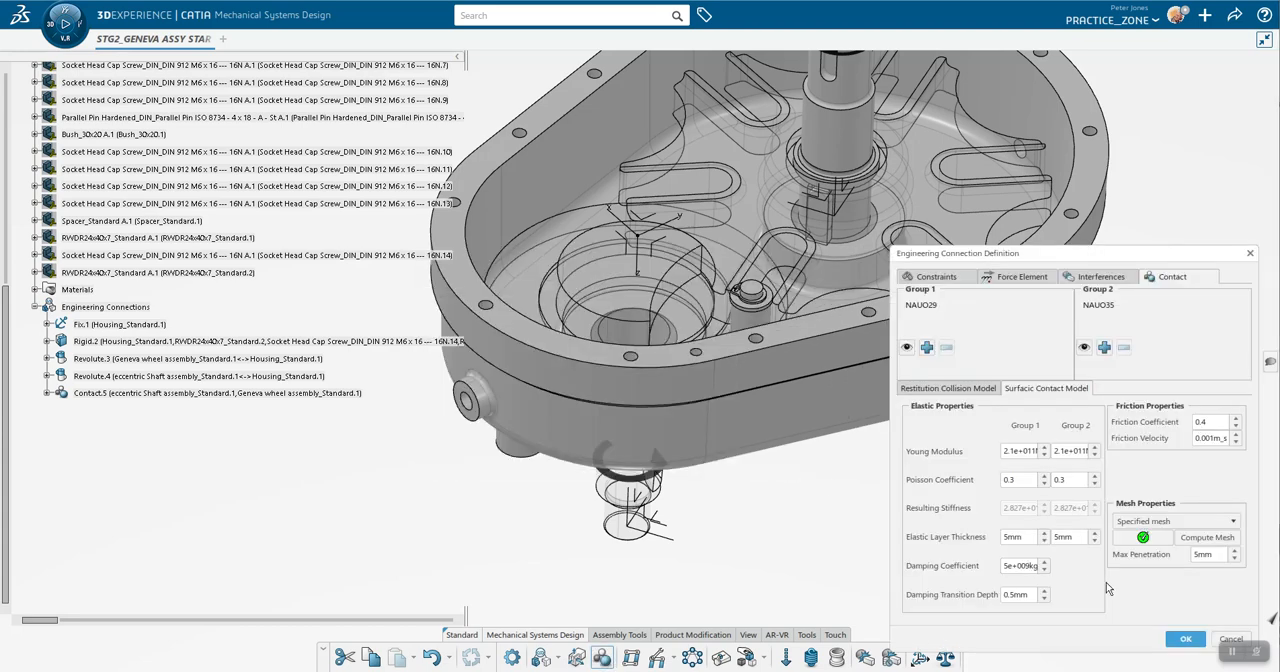
Step: Confirm the contact connection between the eccentric shaft and Geneva wheel and update the assembly
{"action": "left_click", "coordinate": [1183, 638]}
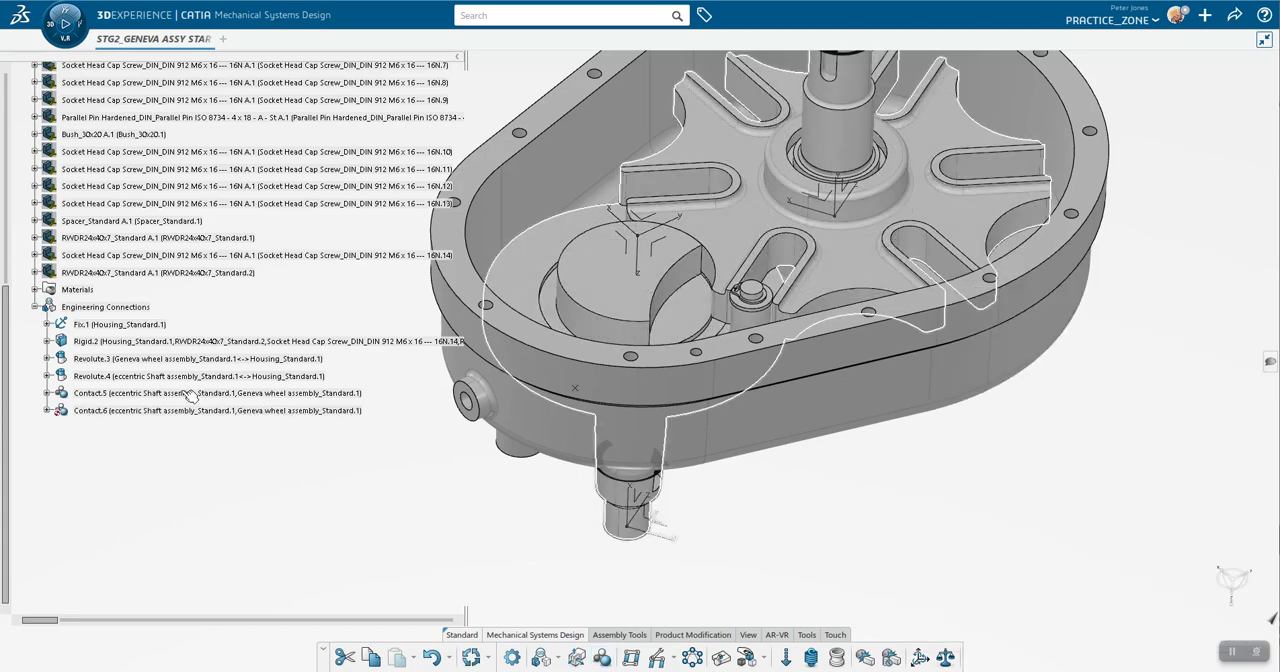
{"action": "left_click", "coordinate": [468, 660]}
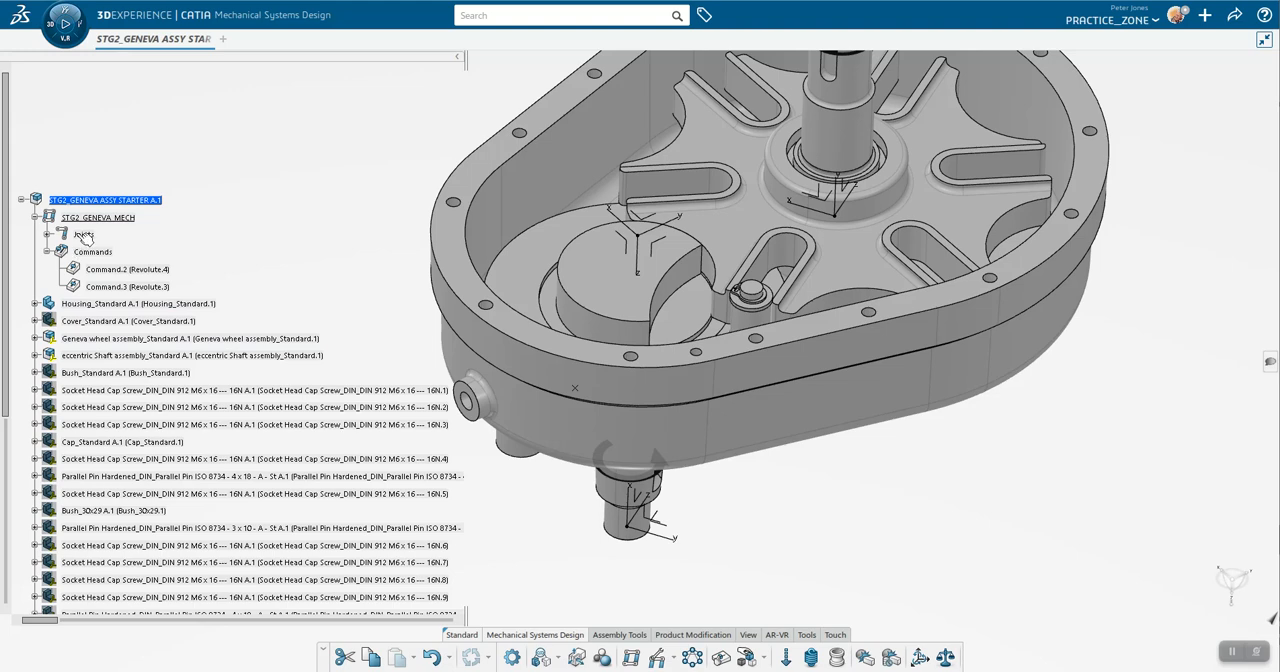
Step: Include Contact.5 and Contact.6 in the Geneva mechanism's joints and update the mechanism status
{"action": "double_click", "coordinate": [84, 235]}
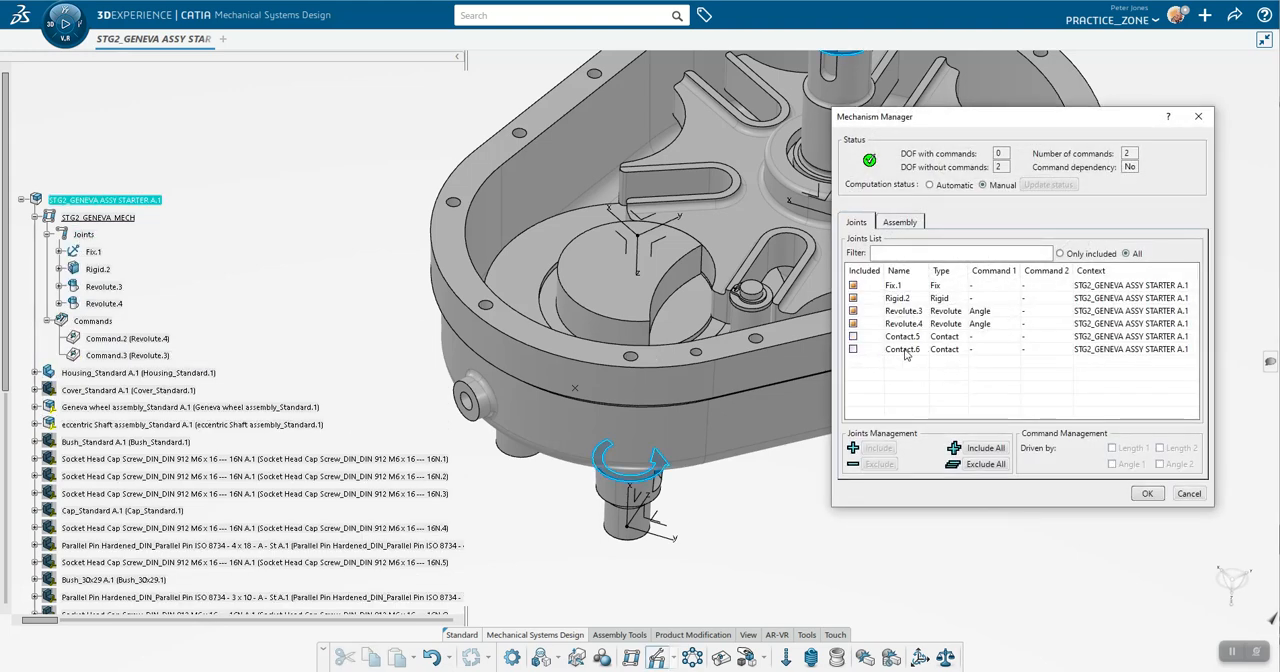
{"action": "left_click", "coordinate": [853, 337]}
{"action": "left_click", "coordinate": [853, 349]}
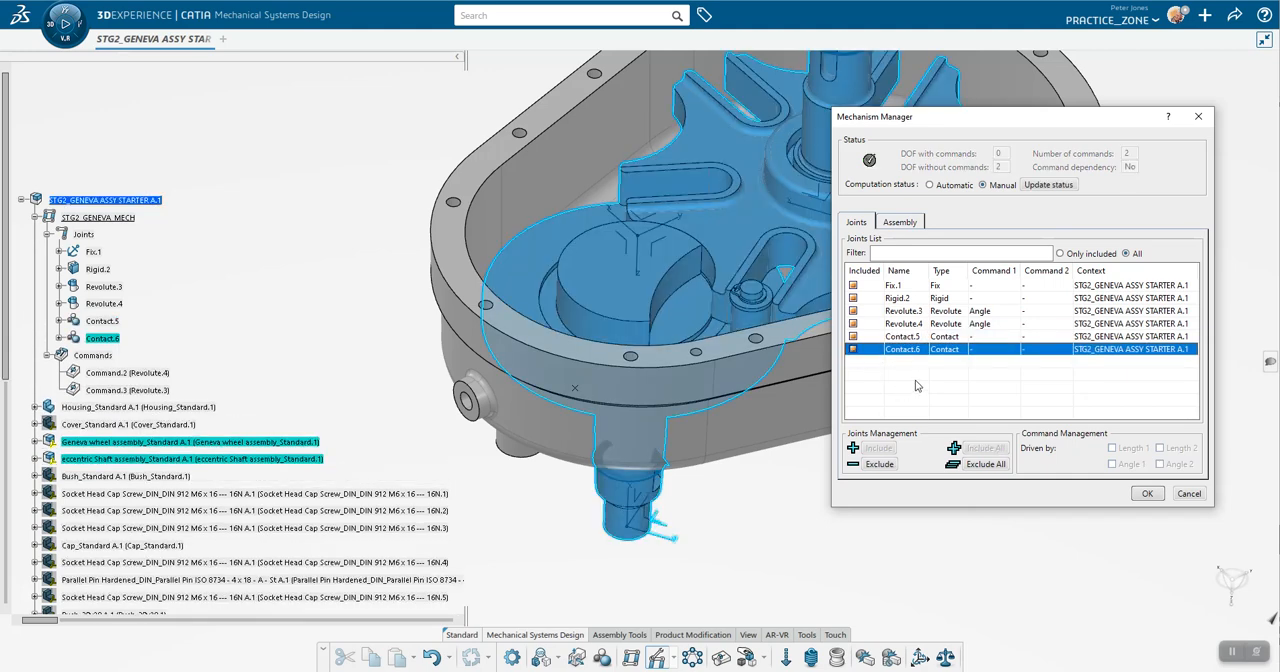
{"action": "left_click", "coordinate": [1041, 186]}
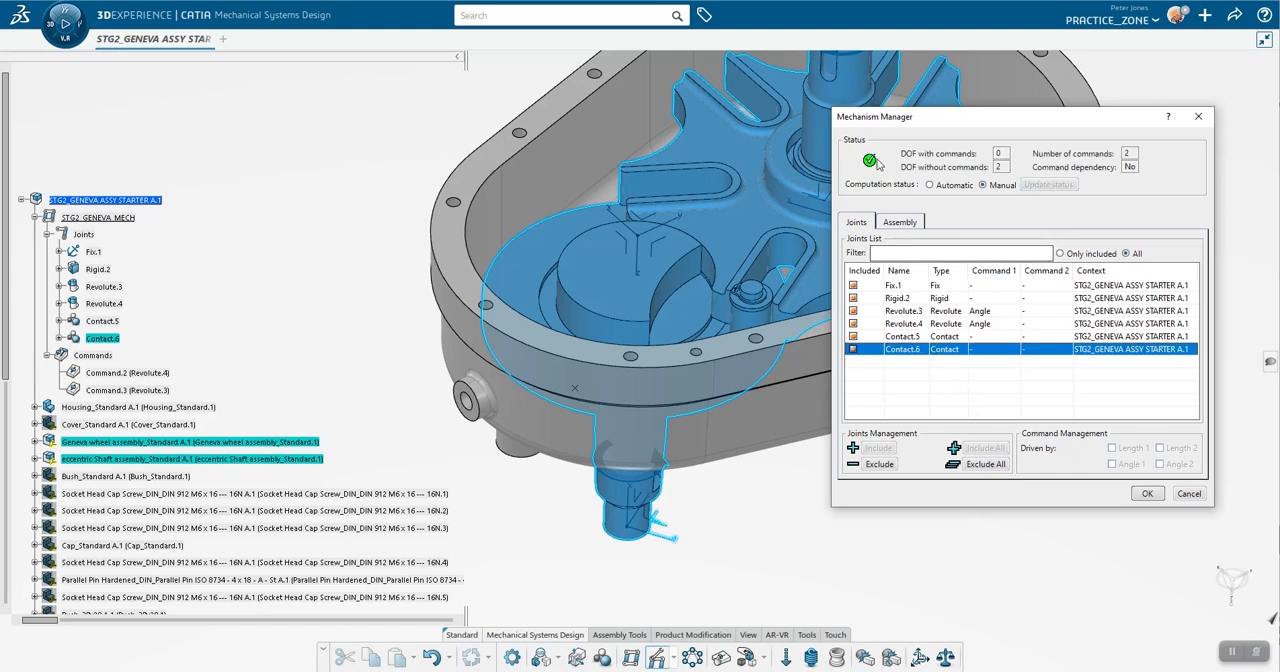
{"action": "left_click", "coordinate": [1149, 494]}
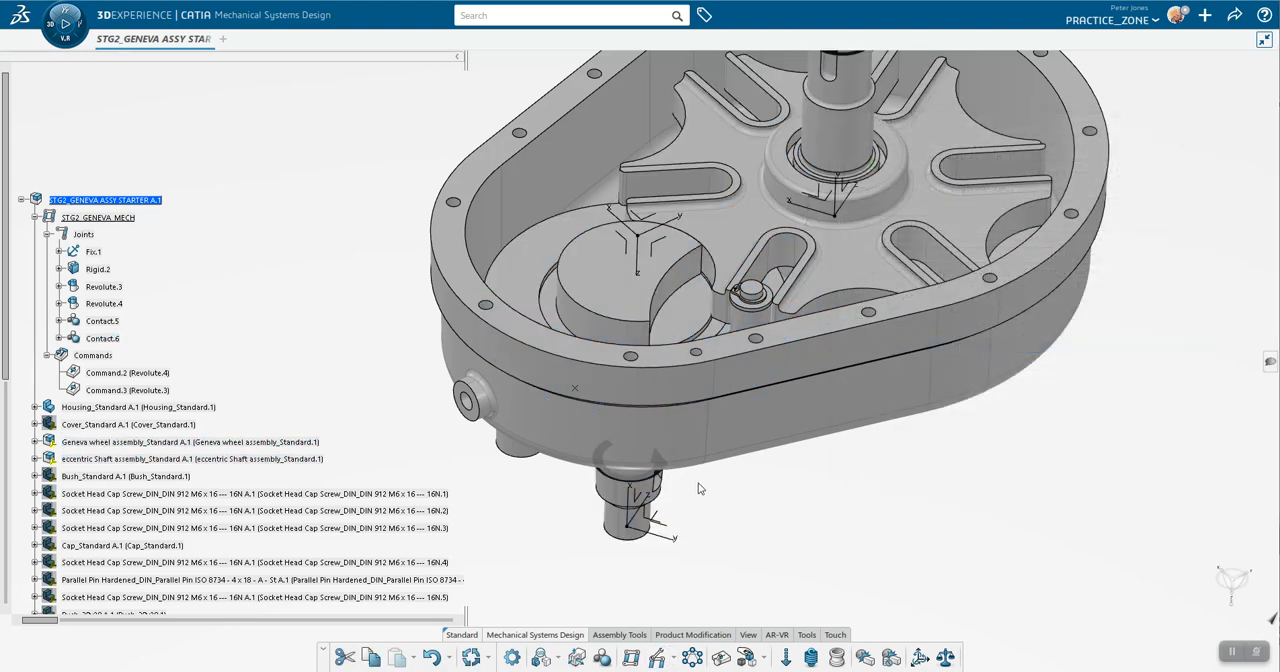
Step: Test the driving commands in the Mechanism Player and reset all of them before closing it
{"action": "scroll", "coordinate": [262, 408], "scroll_direction": "down", "scroll_amount": 2}
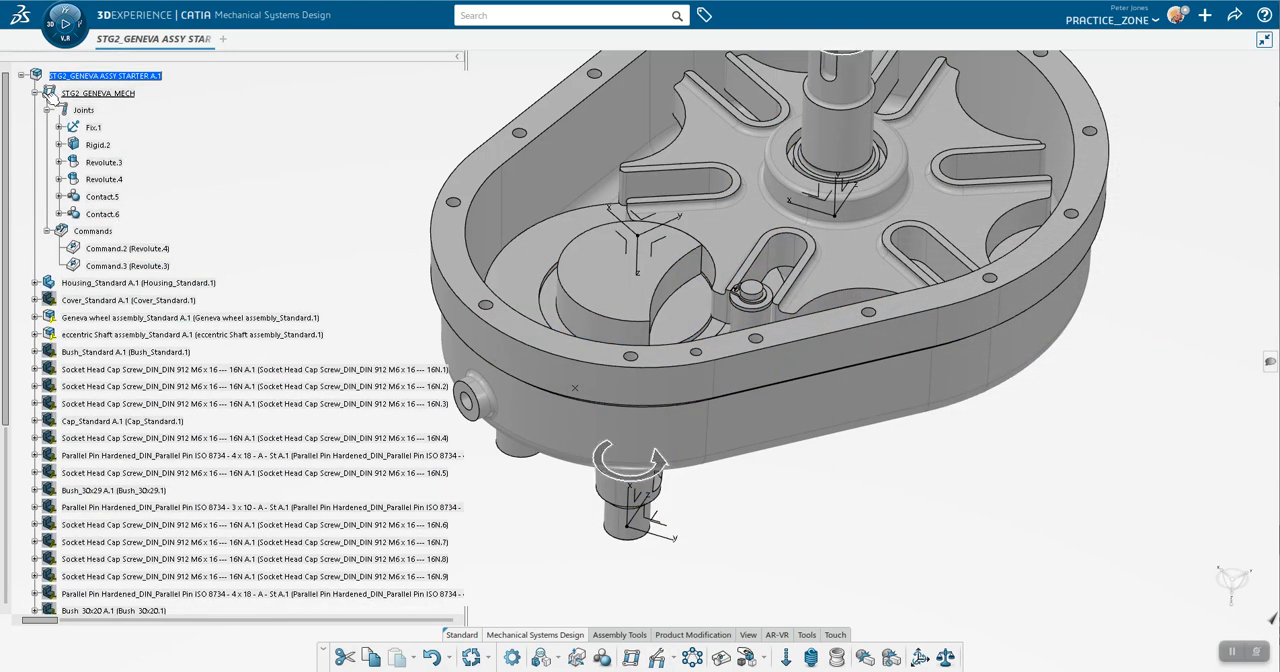
{"action": "left_click", "coordinate": [96, 232]}
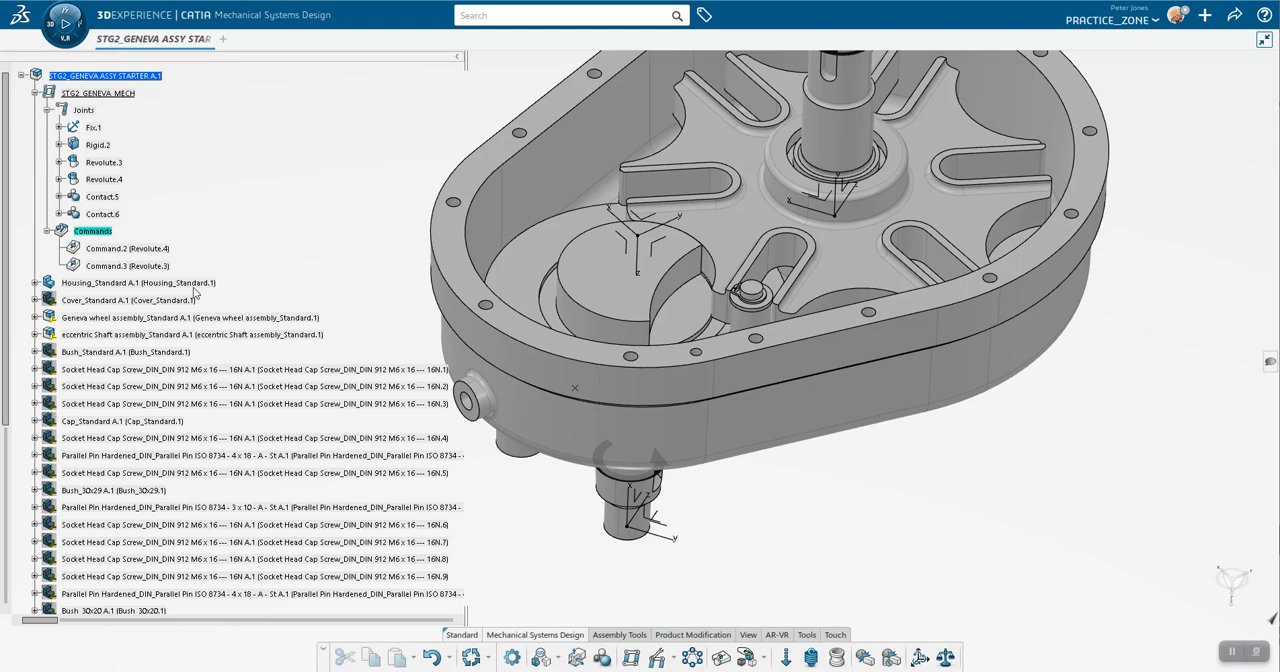
{"action": "left_click", "coordinate": [720, 657]}
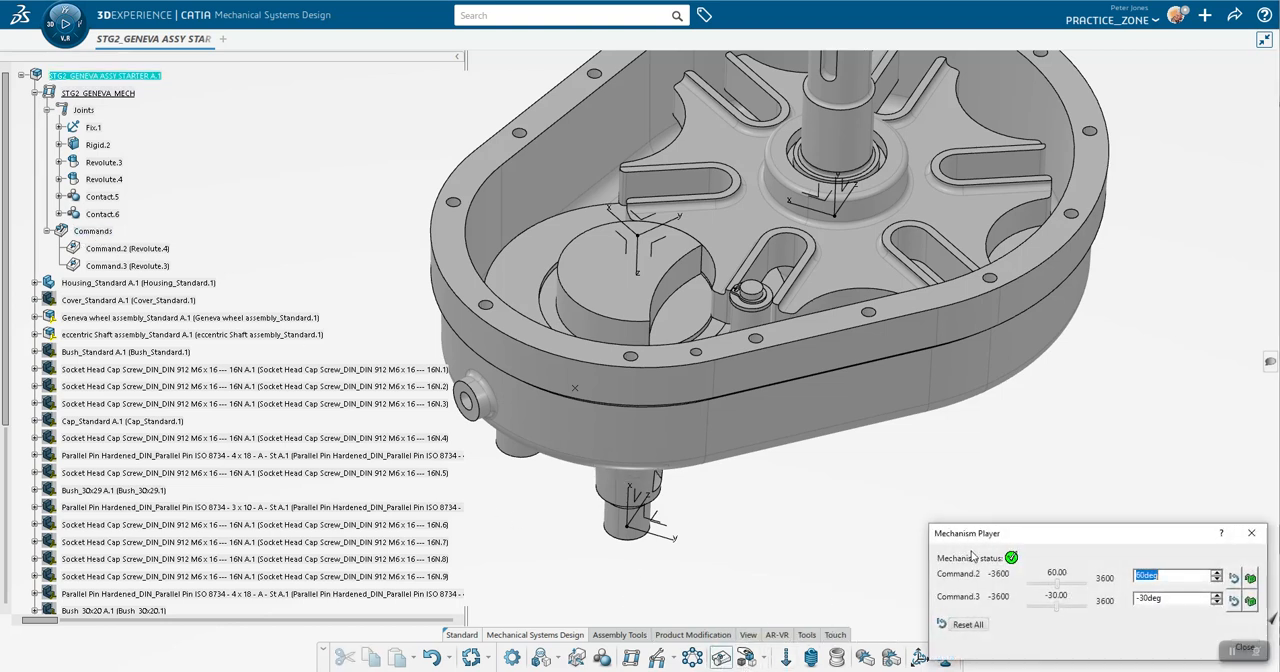
{"action": "middle_click_drag", "start_coordinate": [876, 392], "coordinate": [848, 424]}
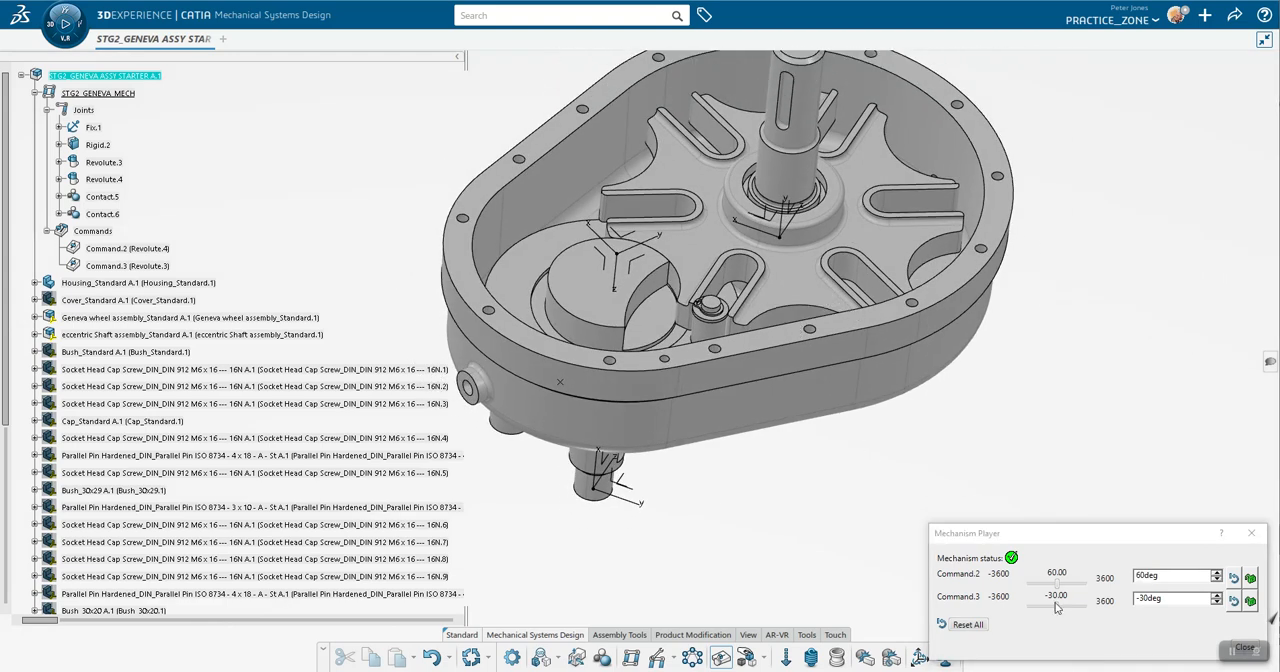
{"action": "mouse_move", "coordinate": [1058, 589]}
{"action": "left_mouse_down"}
{"action": "mouse_move", "coordinate": [1016, 585]}
{"action": "mouse_move", "coordinate": [1097, 586]}
{"action": "mouse_move", "coordinate": [1044, 590]}
{"action": "left_mouse_up"}
{"action": "left_click", "coordinate": [978, 627]}
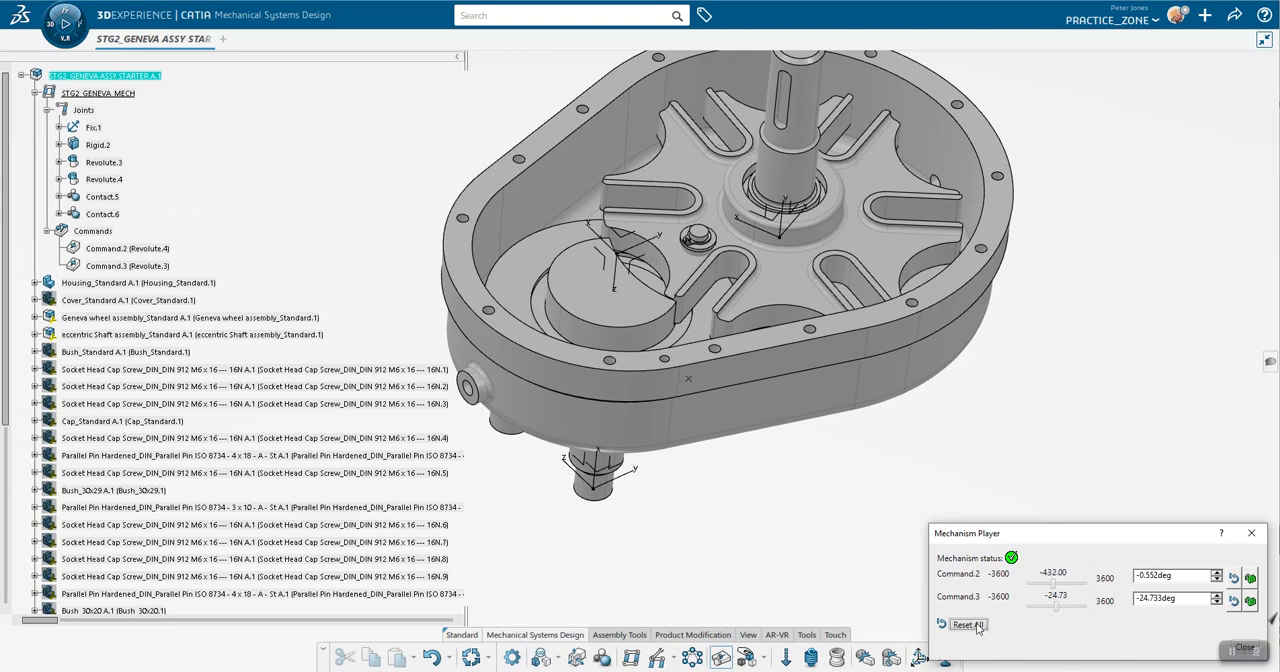
{"action": "left_click", "coordinate": [1250, 536]}
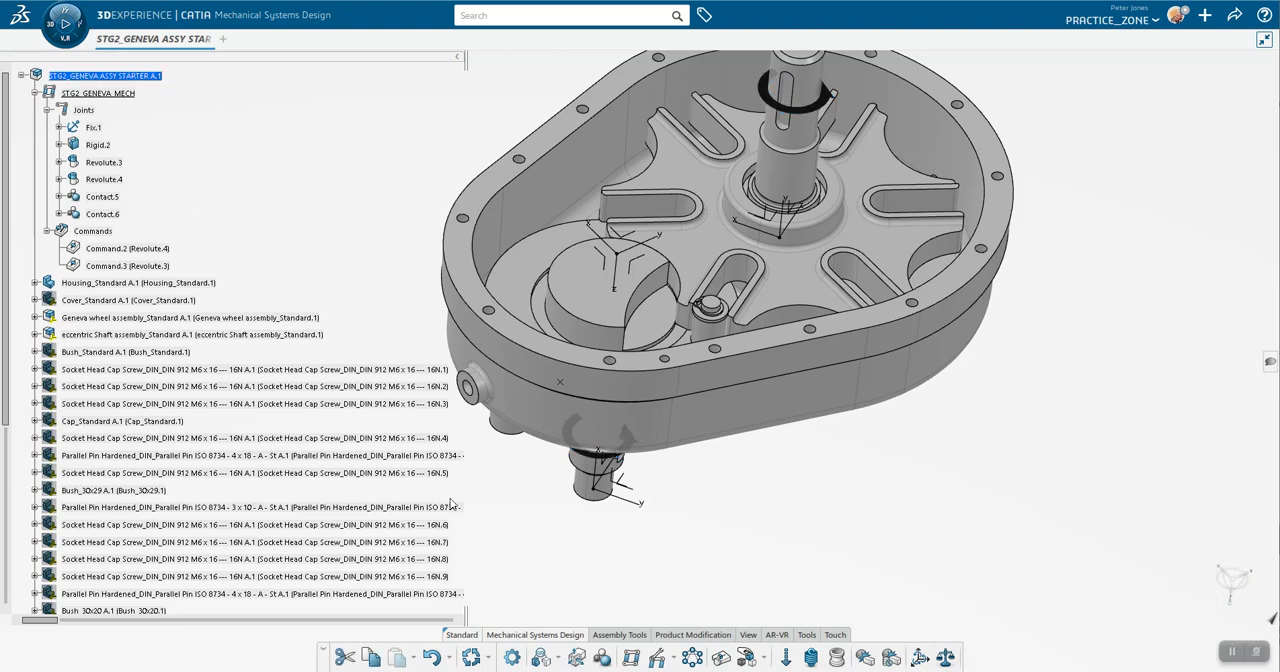
Step: Collapse the Engineering Connections and STG2_GENEVA_MECH branches in the assembly tree
{"action": "scroll", "coordinate": [115, 421], "scroll_direction": "down", "scroll_amount": 9}
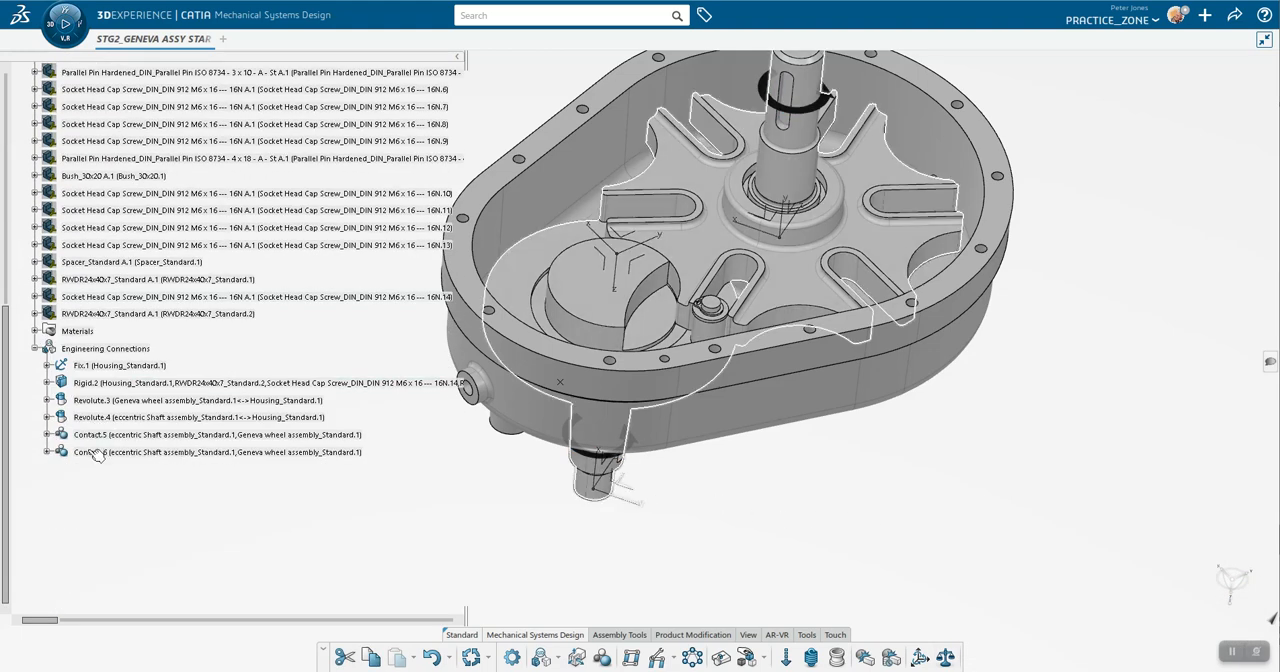
{"action": "left_click", "coordinate": [35, 348]}
{"action": "scroll", "coordinate": [145, 346], "scroll_direction": "up", "scroll_amount": 10}
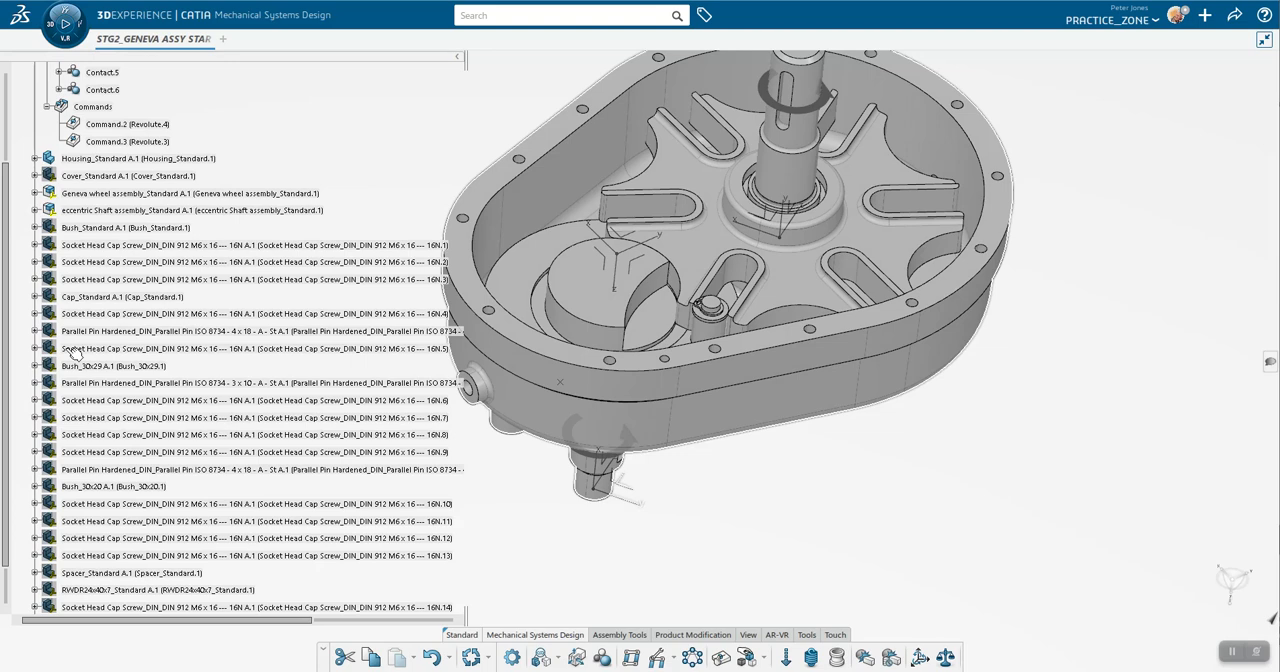
{"action": "scroll", "coordinate": [145, 346], "scroll_direction": "up", "scroll_amount": 2}
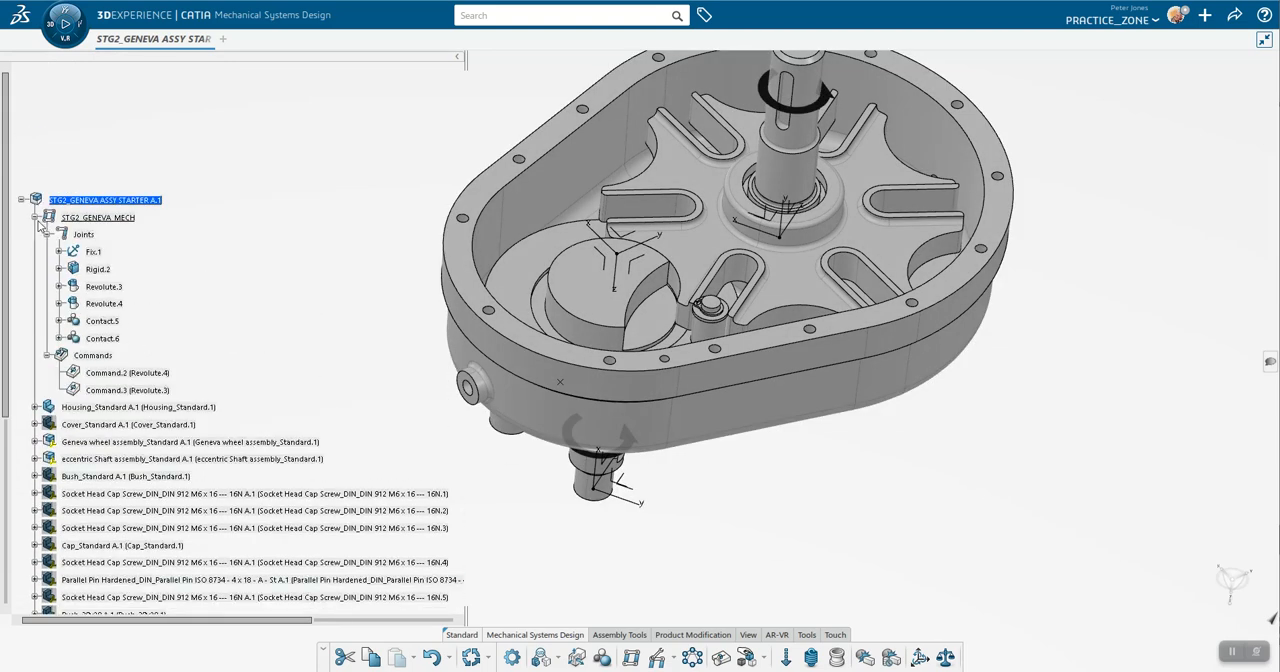
{"action": "left_click", "coordinate": [35, 217]}
Step: Switch to Mechanical Systems Experience and create a kinematics simulation titled STG_2_KIN_SIM, without creating a kinematics scenario
{"action": "left_click", "coordinate": [65, 22]}
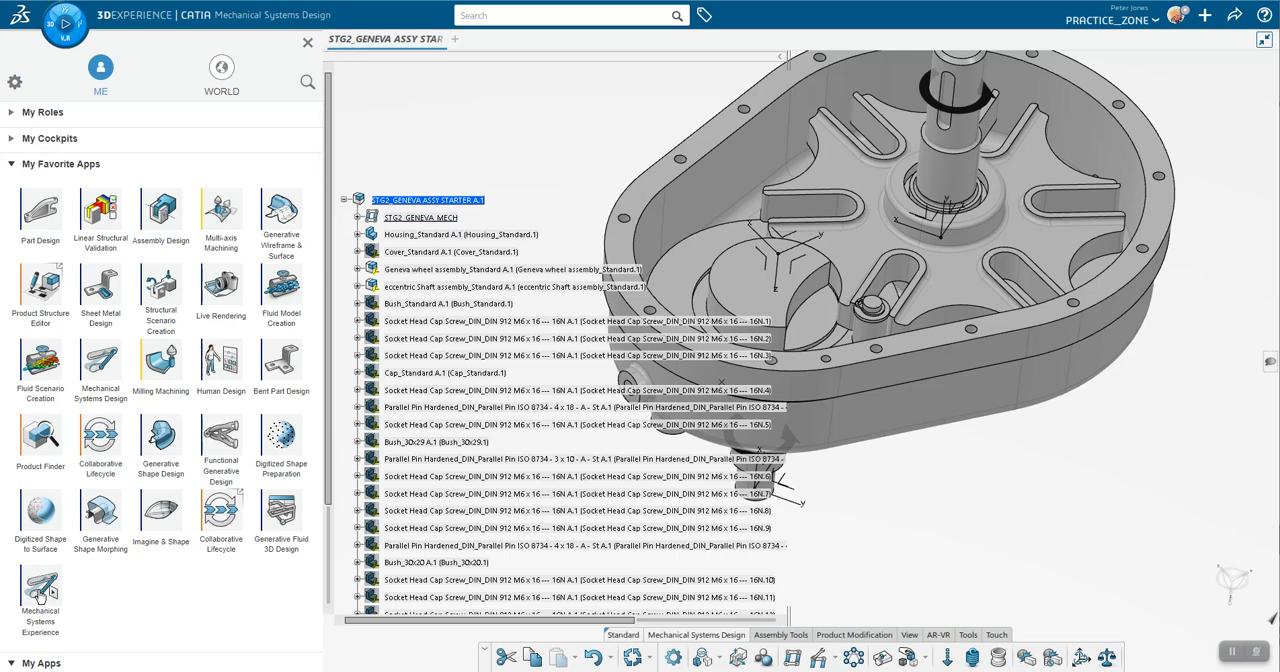
{"action": "left_click", "coordinate": [40, 592]}
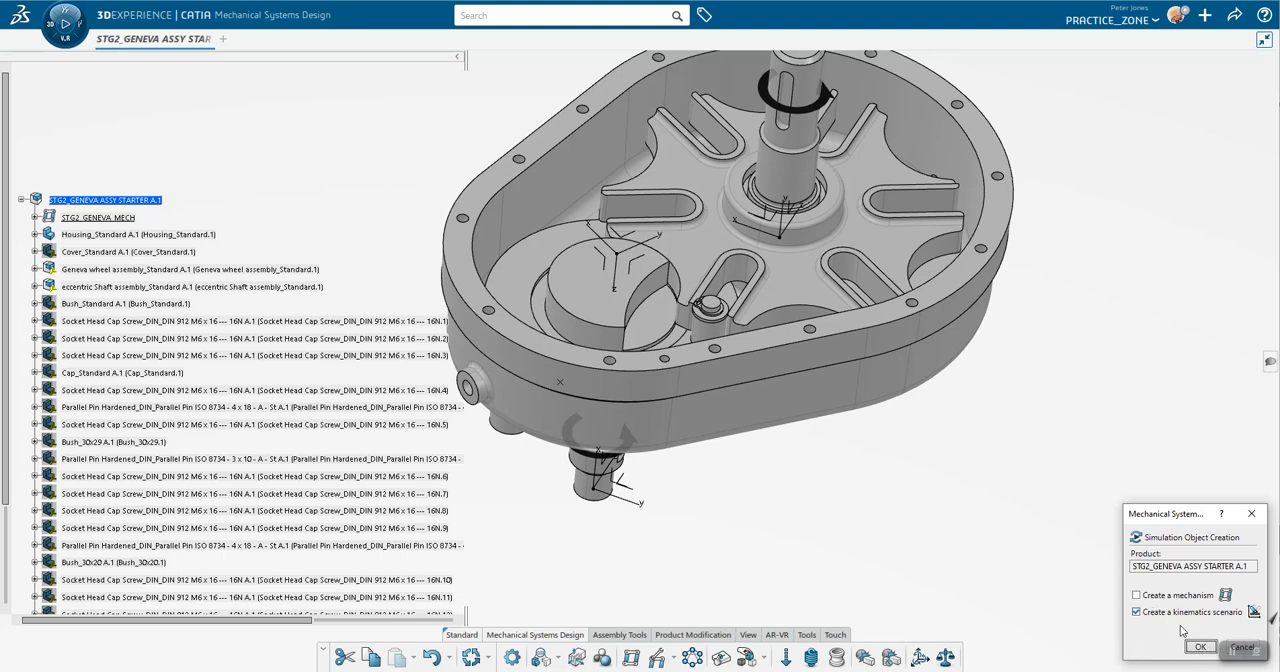
{"action": "left_click", "coordinate": [1137, 612]}
{"action": "left_click", "coordinate": [1197, 648]}
{"action": "left_click_drag", "start_coordinate": [947, 263], "coordinate": [829, 277]}
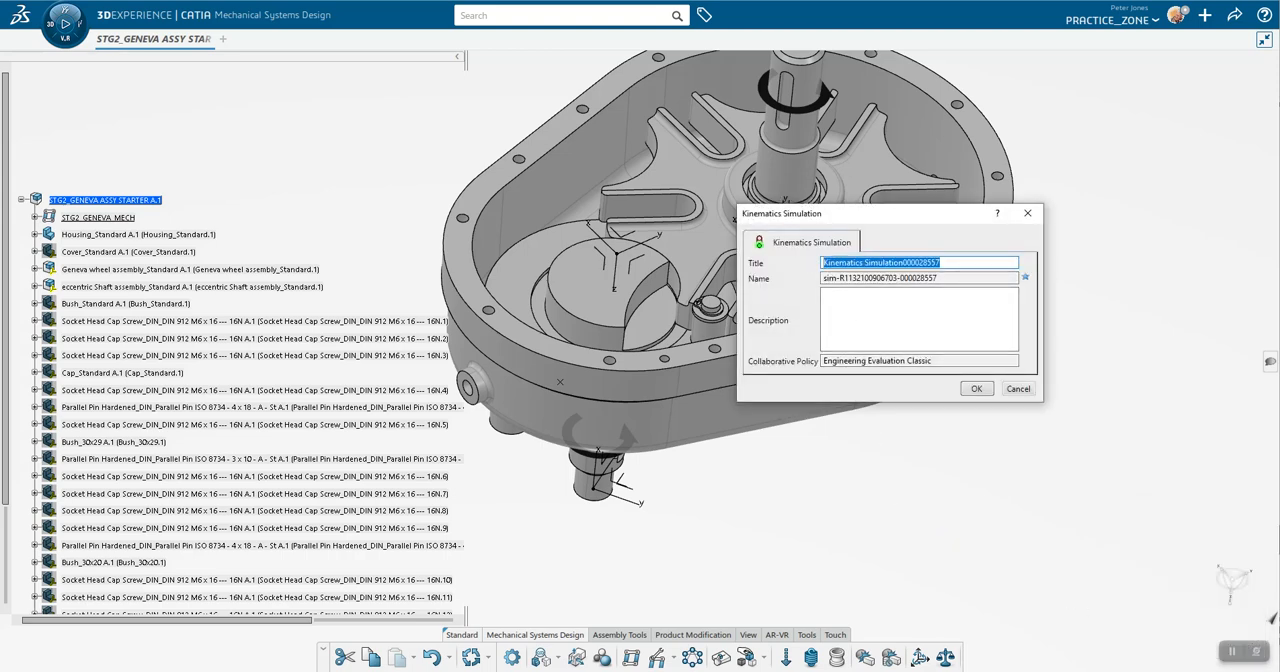
{"action": "type", "text": "STG_2_KIN_SIM"}
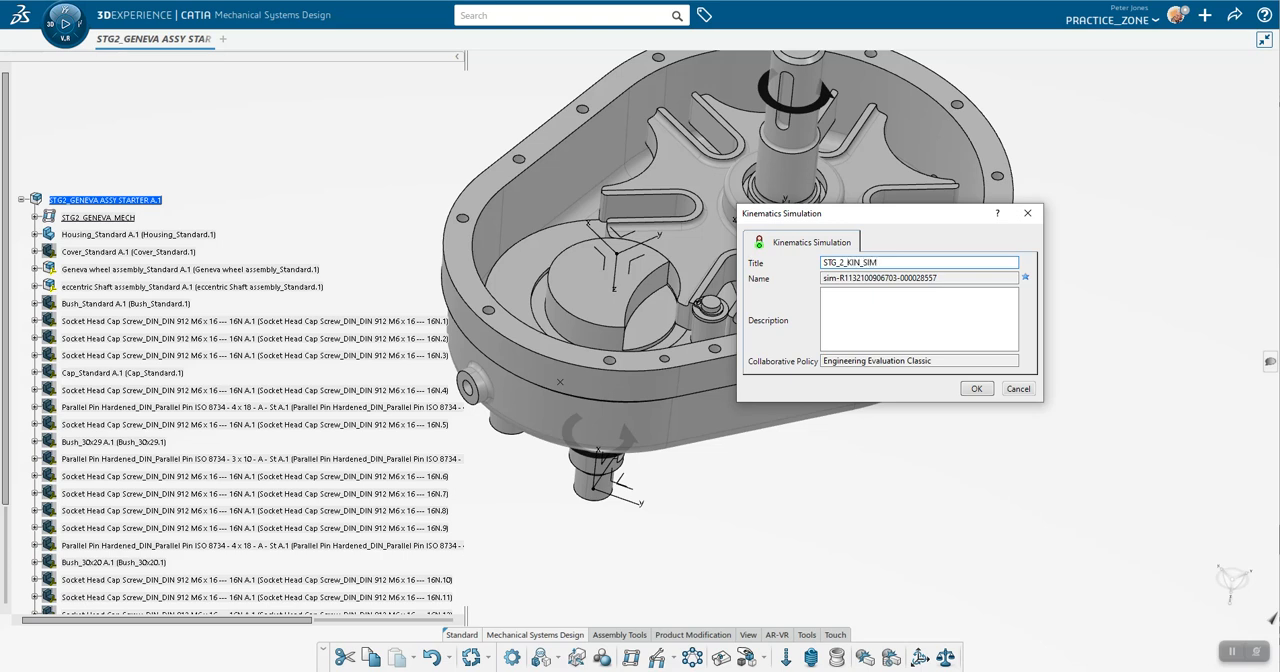
{"action": "left_click", "coordinate": [976, 388]}
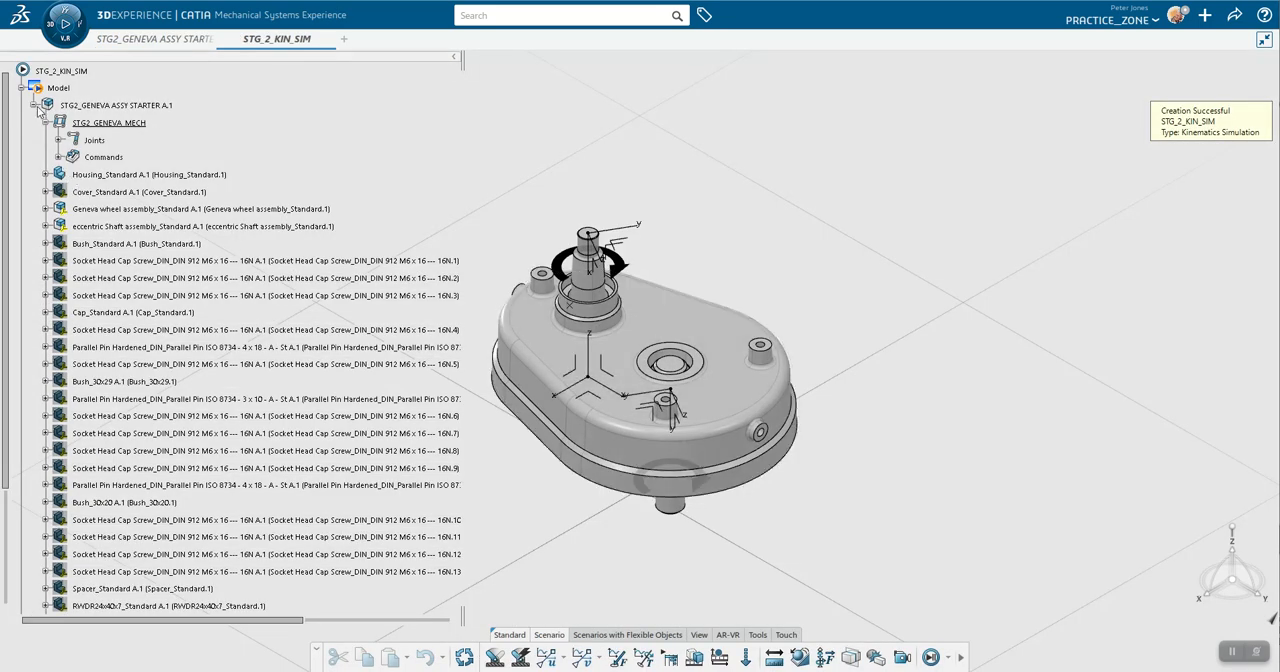
Step: Collapse the assembly branch and add a Dynamics Scenario for the STG2_GENEVA_MECH mechanism with default settings
{"action": "left_click", "coordinate": [97, 107]}
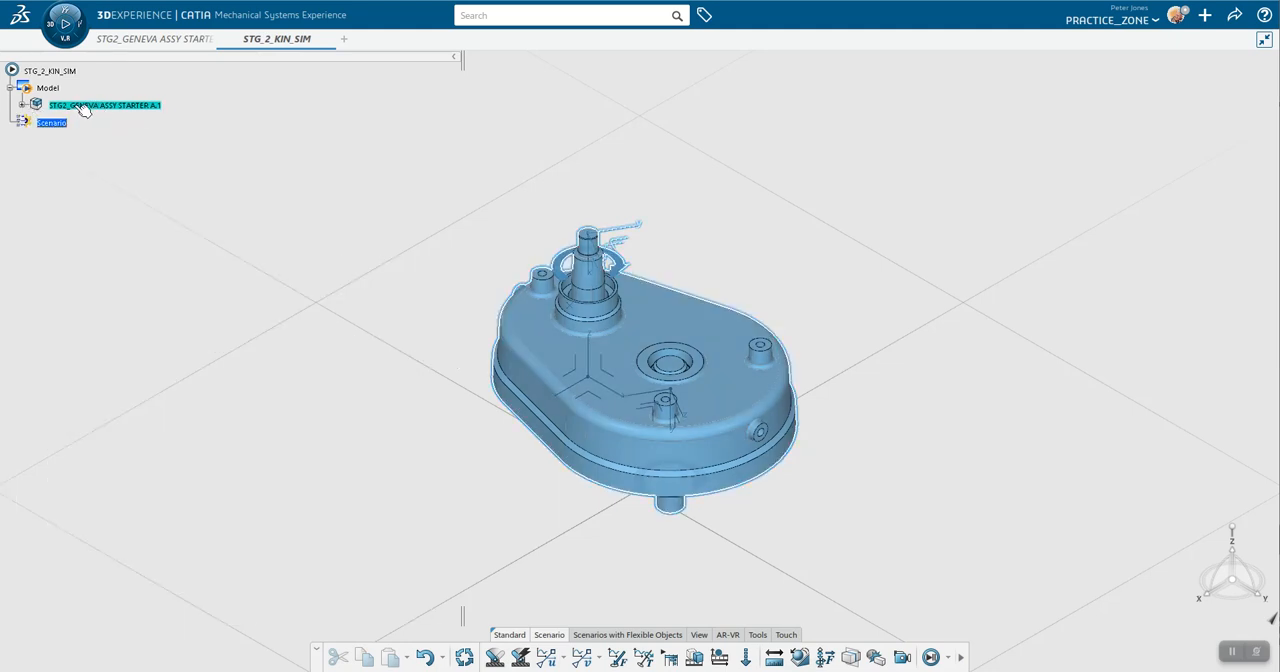
{"action": "left_click", "coordinate": [194, 279]}
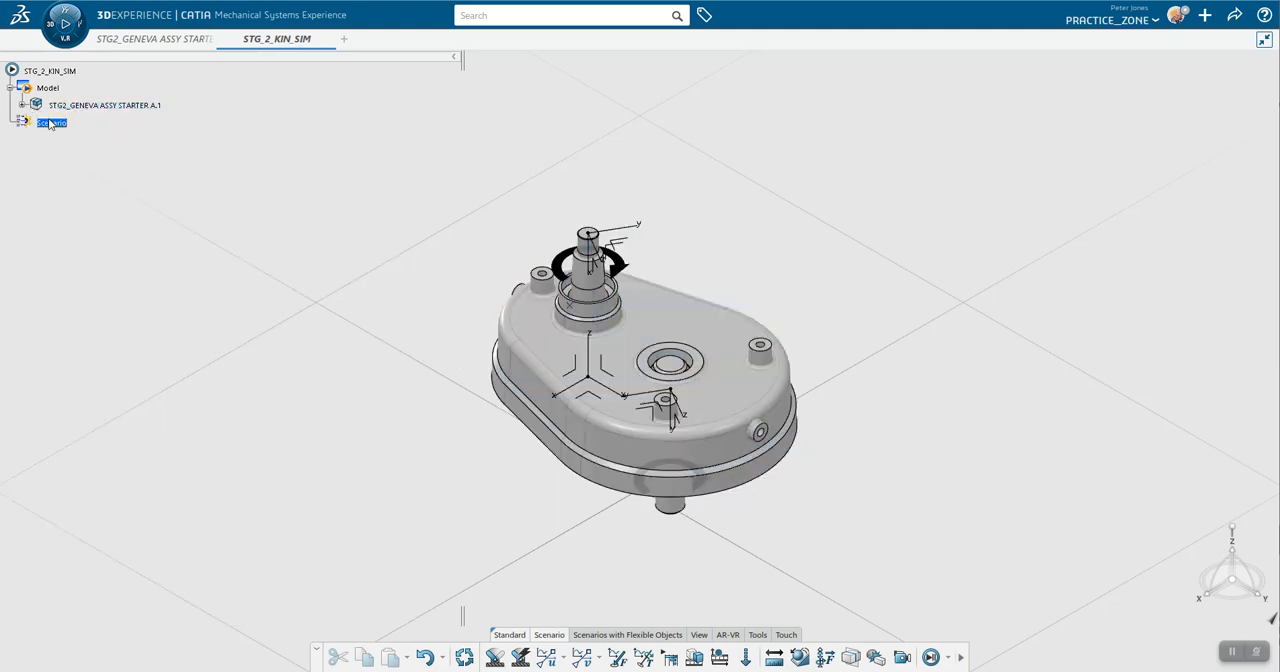
{"action": "middle_click_drag", "start_coordinate": [405, 434], "coordinate": [448, 569]}
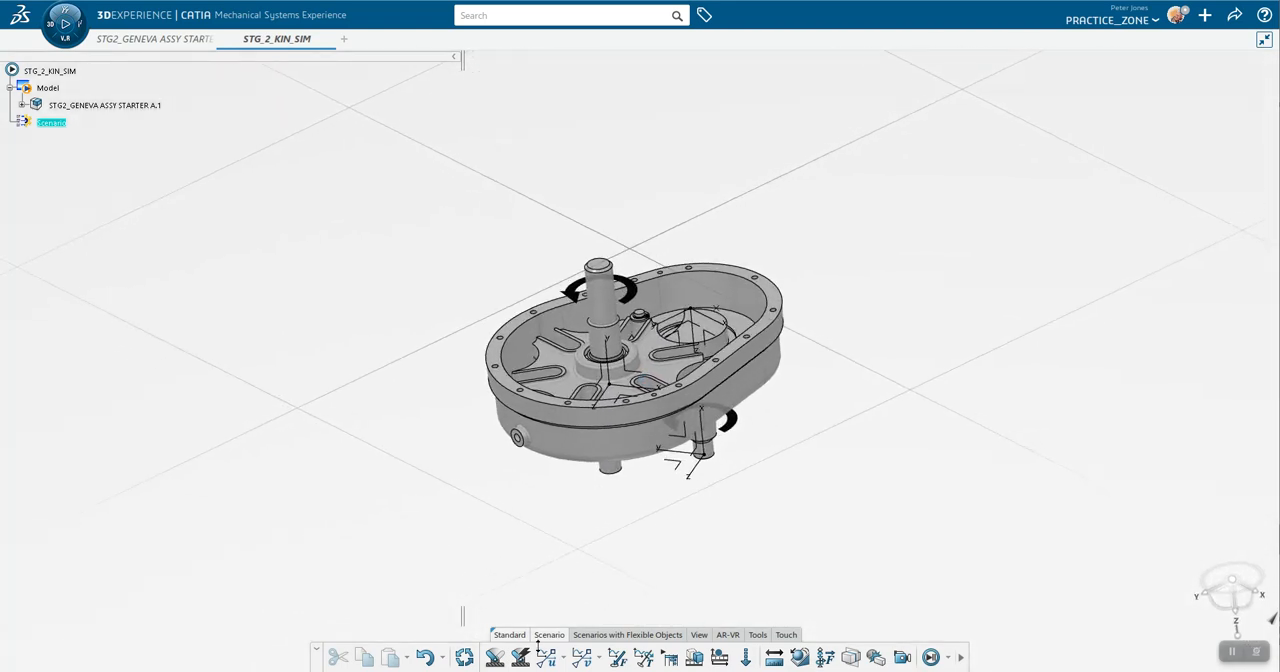
{"action": "middle_click_drag", "start_coordinate": [515, 590], "coordinate": [510, 495]}
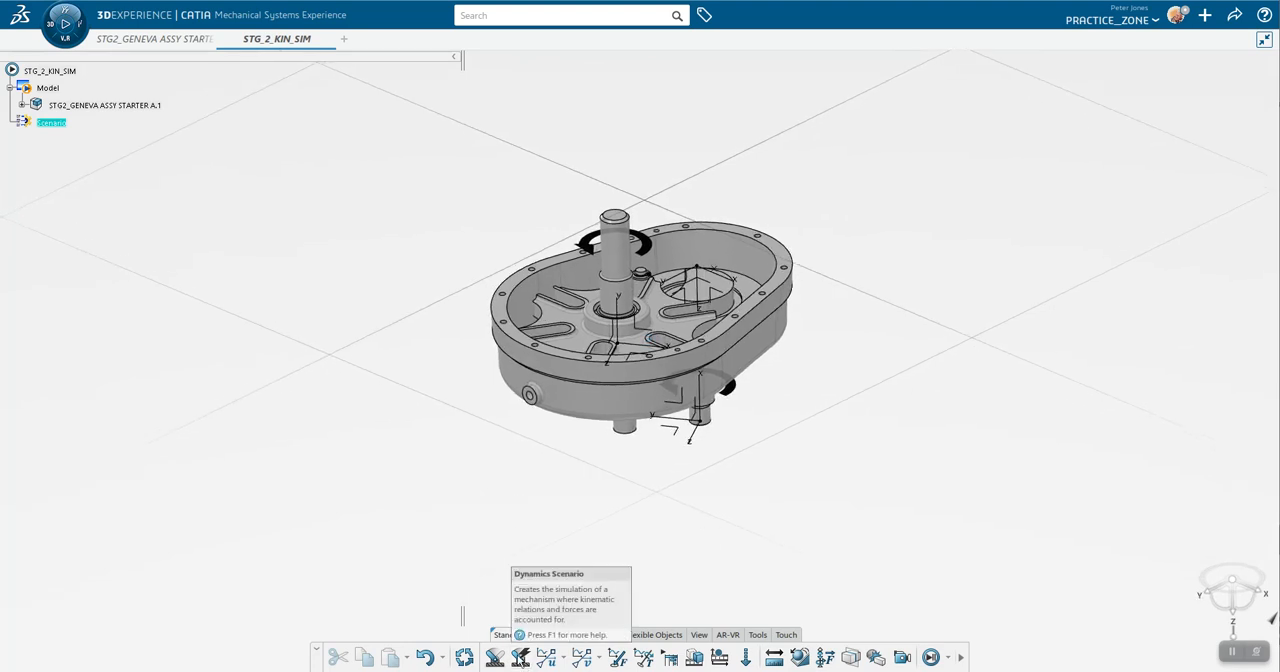
{"action": "left_click", "coordinate": [520, 657]}
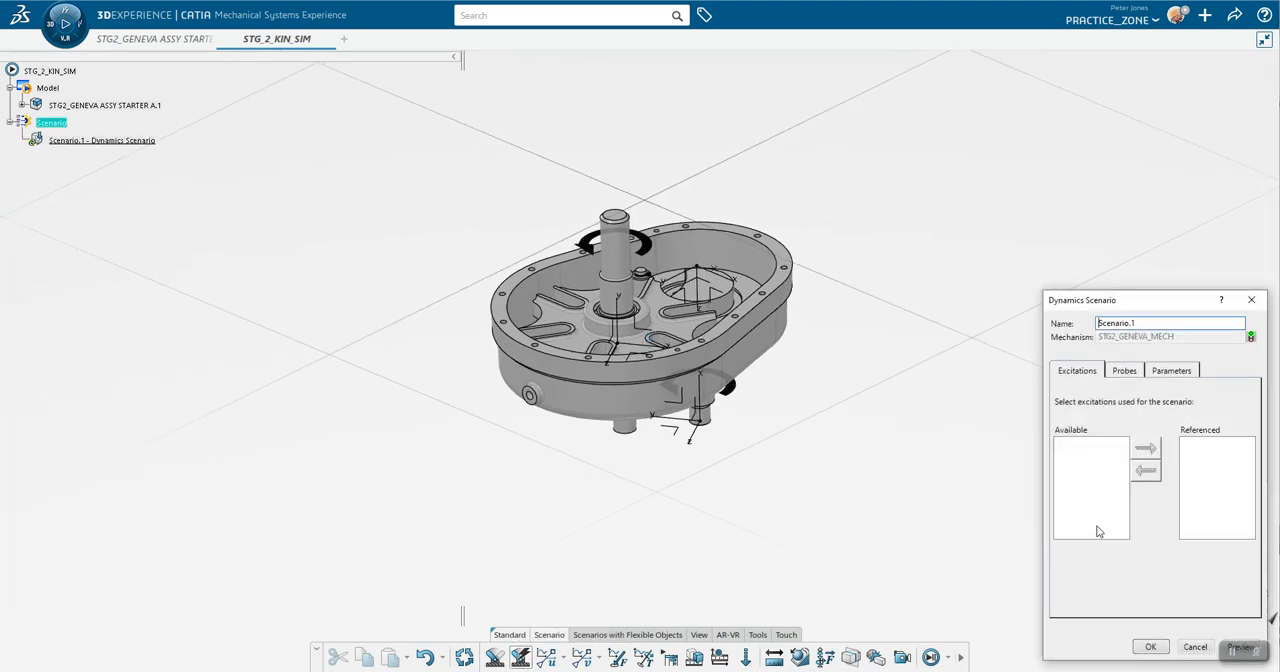
{"action": "left_click", "coordinate": [1151, 647]}
{"action": "left_click", "coordinate": [99, 141]}
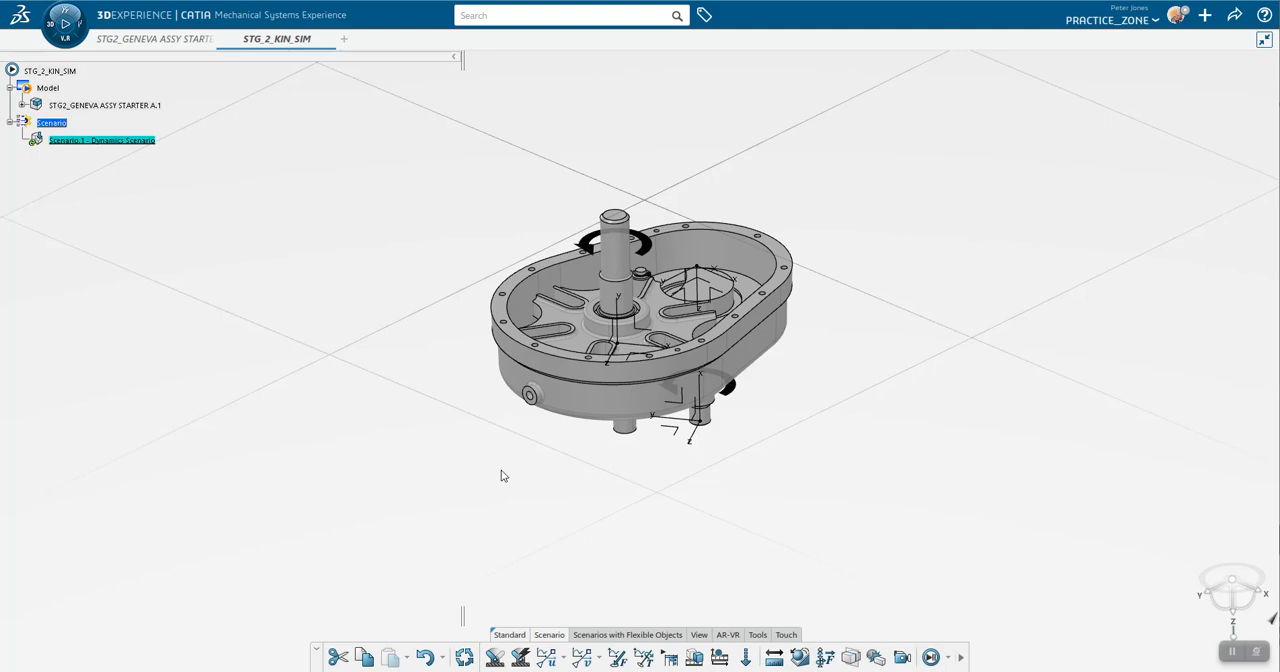
Step: Create a Velocity Law Excitation supported by Command.2 (Revolute.4), keeping the default angular velocity formula
{"action": "middle_click_drag", "start_coordinate": [551, 472], "coordinate": [549, 472]}
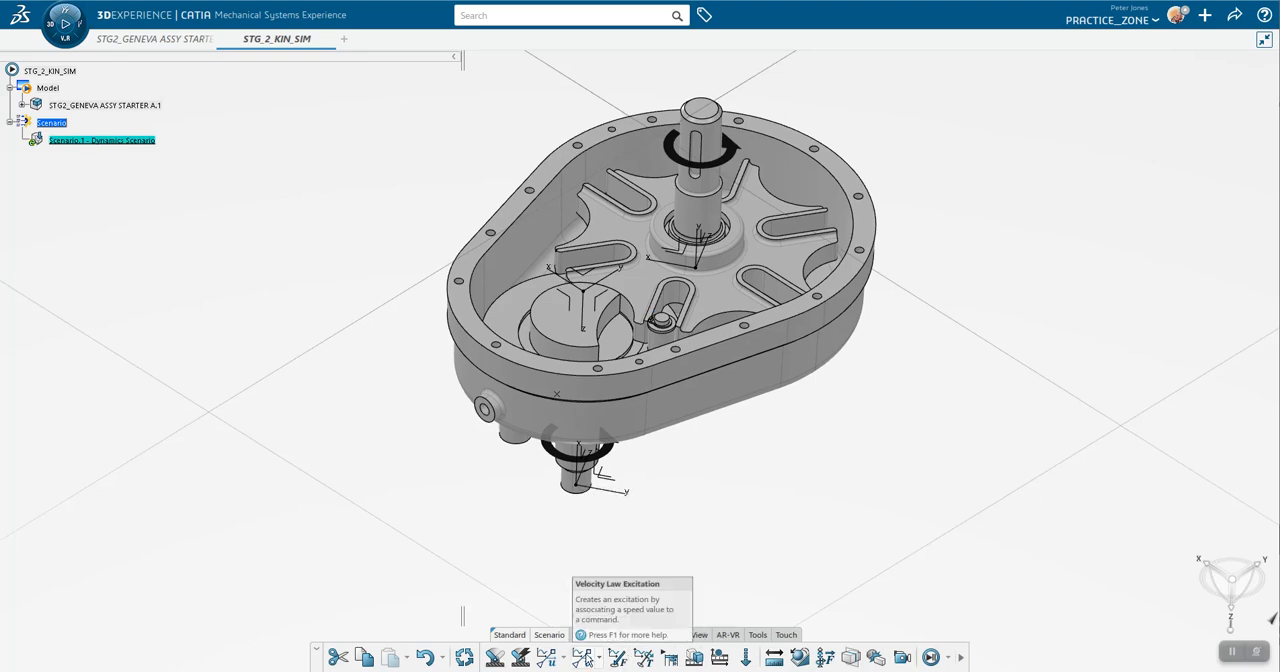
{"action": "left_click", "coordinate": [582, 657]}
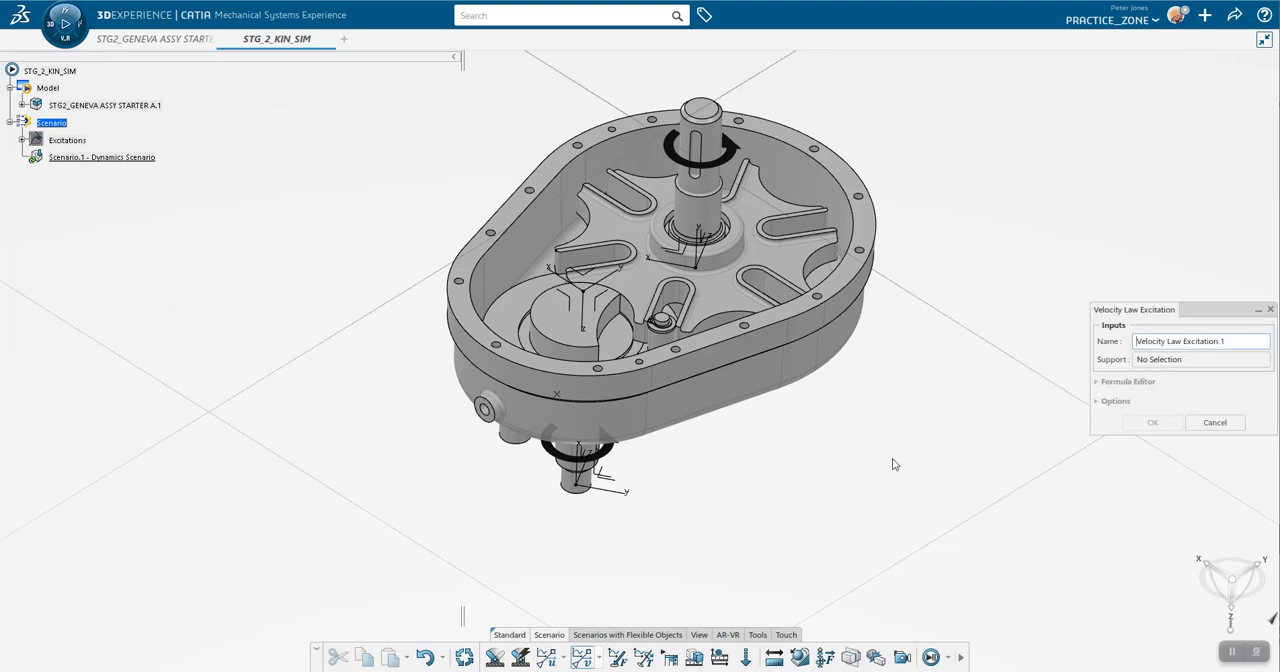
{"action": "left_click", "coordinate": [1157, 362]}
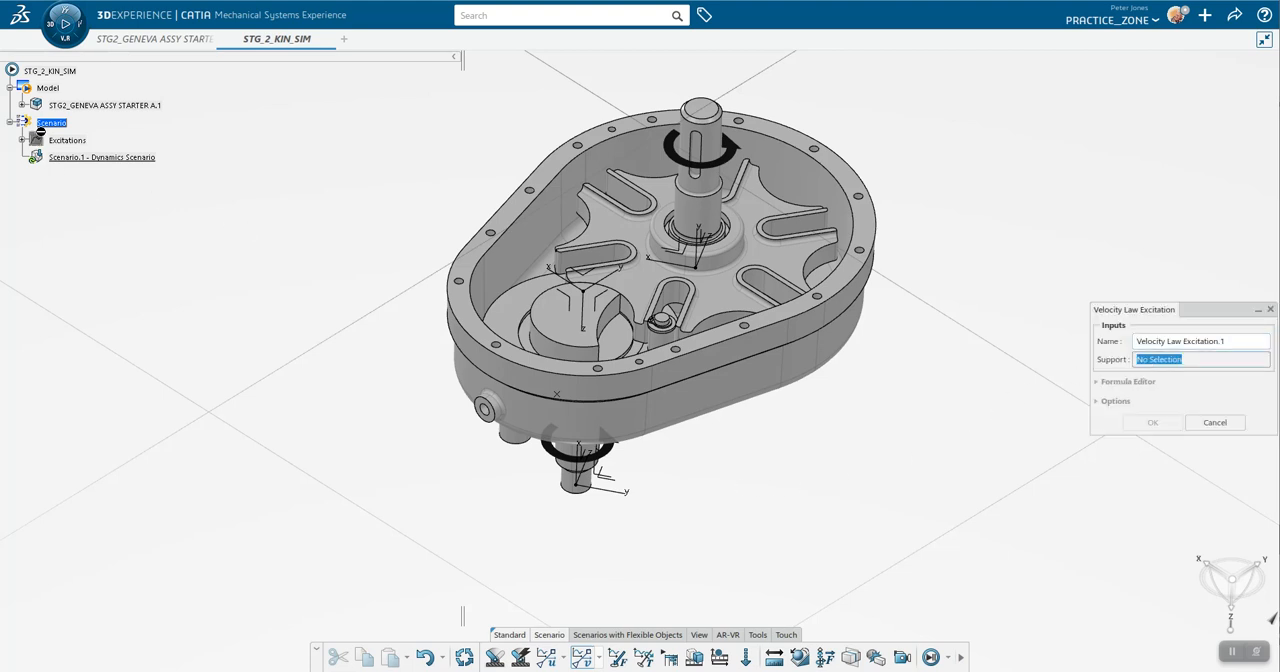
{"action": "left_click", "coordinate": [22, 106]}
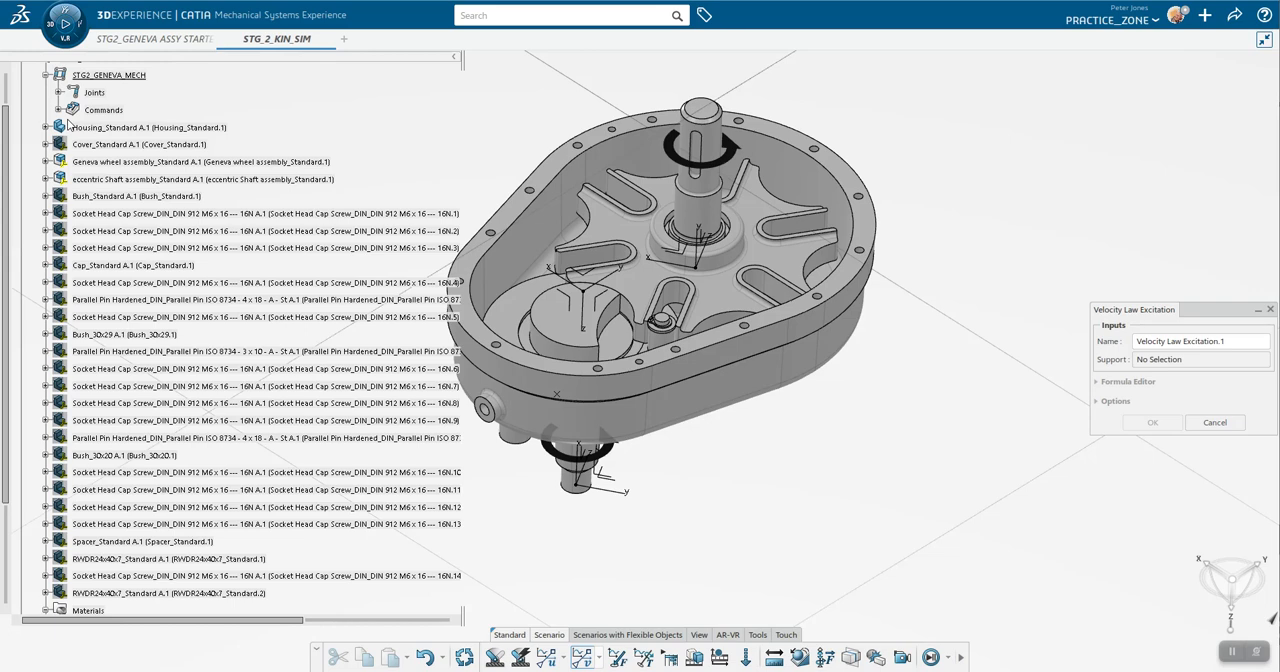
{"action": "left_click", "coordinate": [59, 110]}
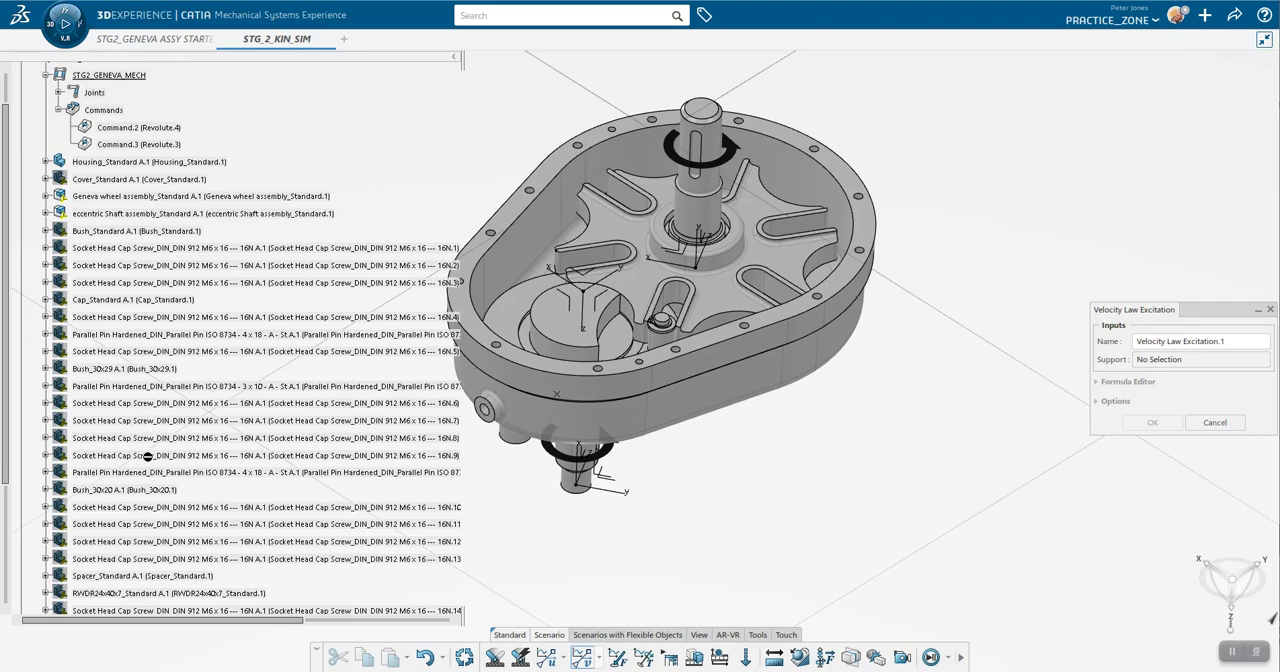
{"action": "left_click", "coordinate": [133, 128]}
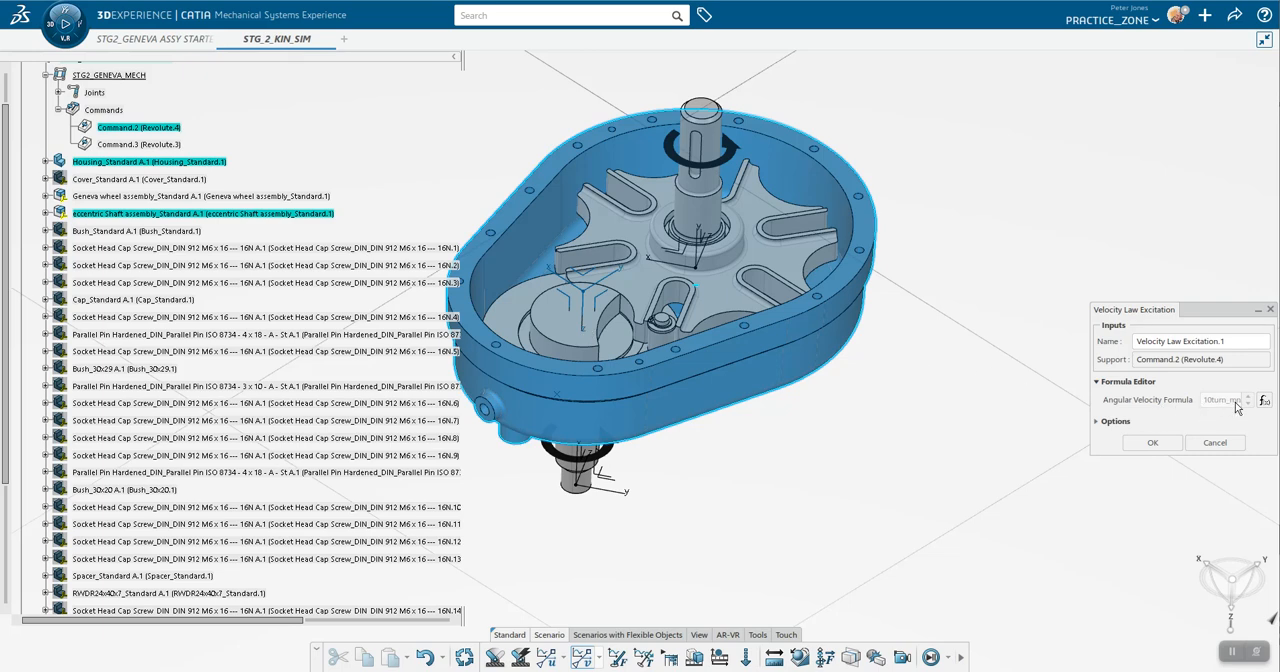
{"action": "left_click", "coordinate": [1153, 443]}
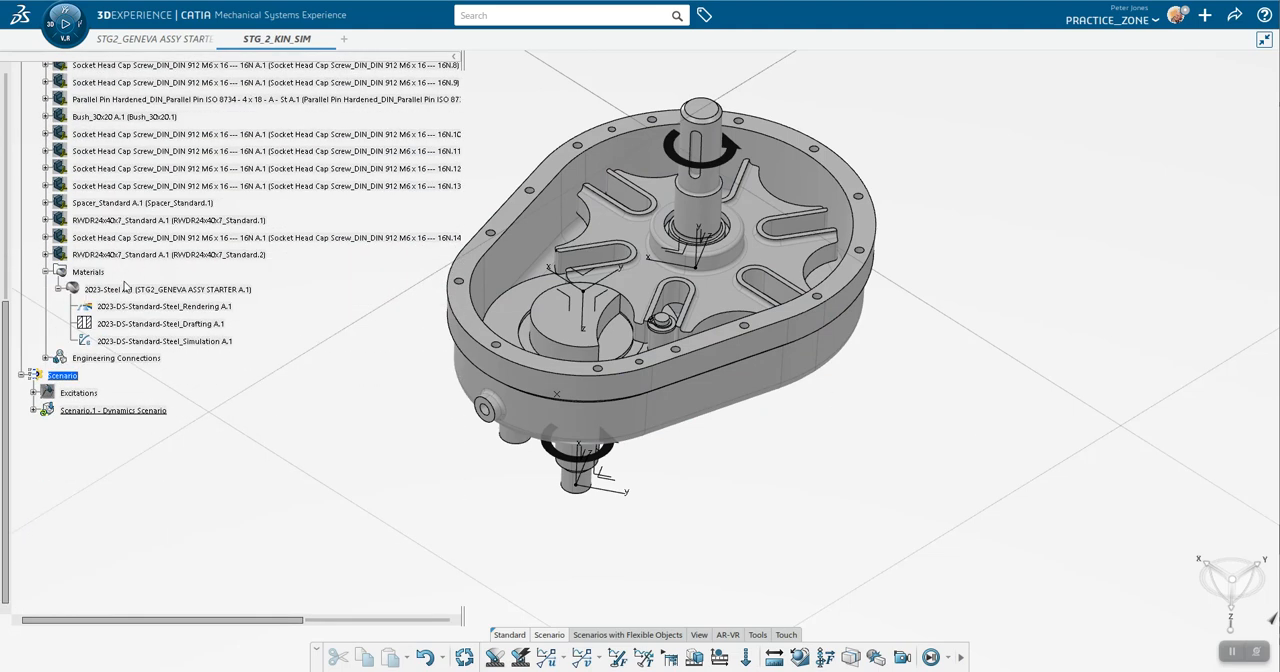
Step: Remove the Velocity Law Excitation from the excitations referenced by the Scenario.1 dynamics scenario
{"action": "double_click", "coordinate": [132, 414]}
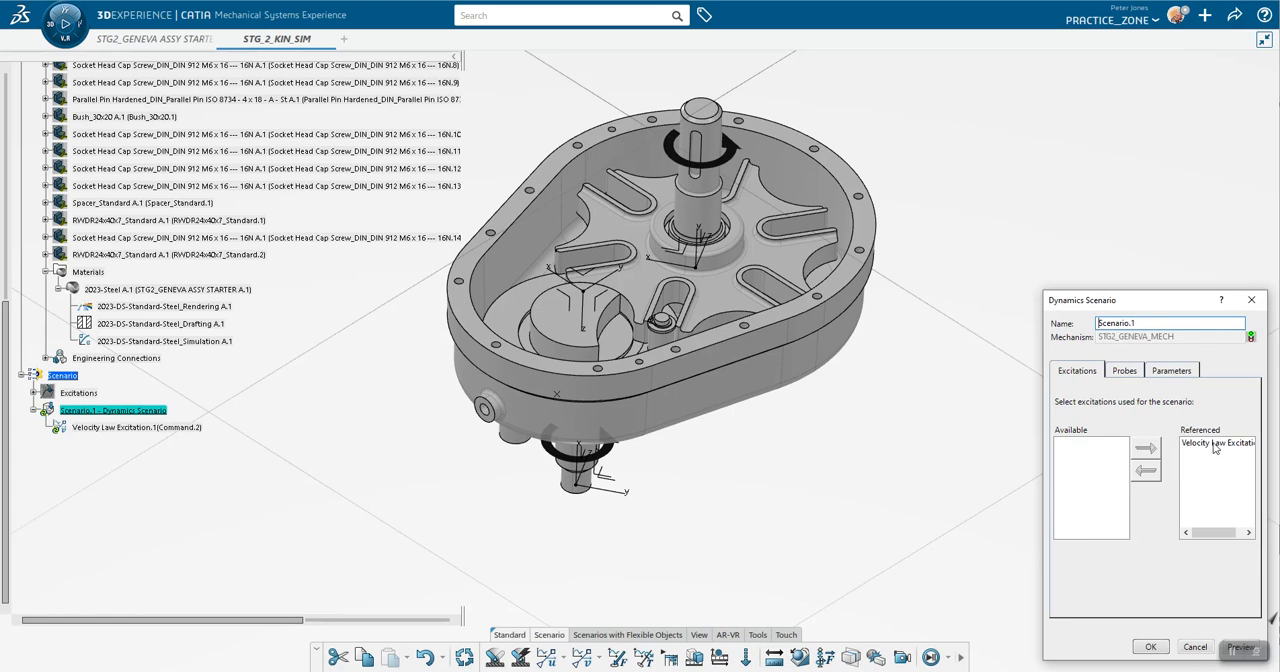
{"action": "left_click", "coordinate": [1217, 444]}
{"action": "left_click", "coordinate": [1146, 471]}
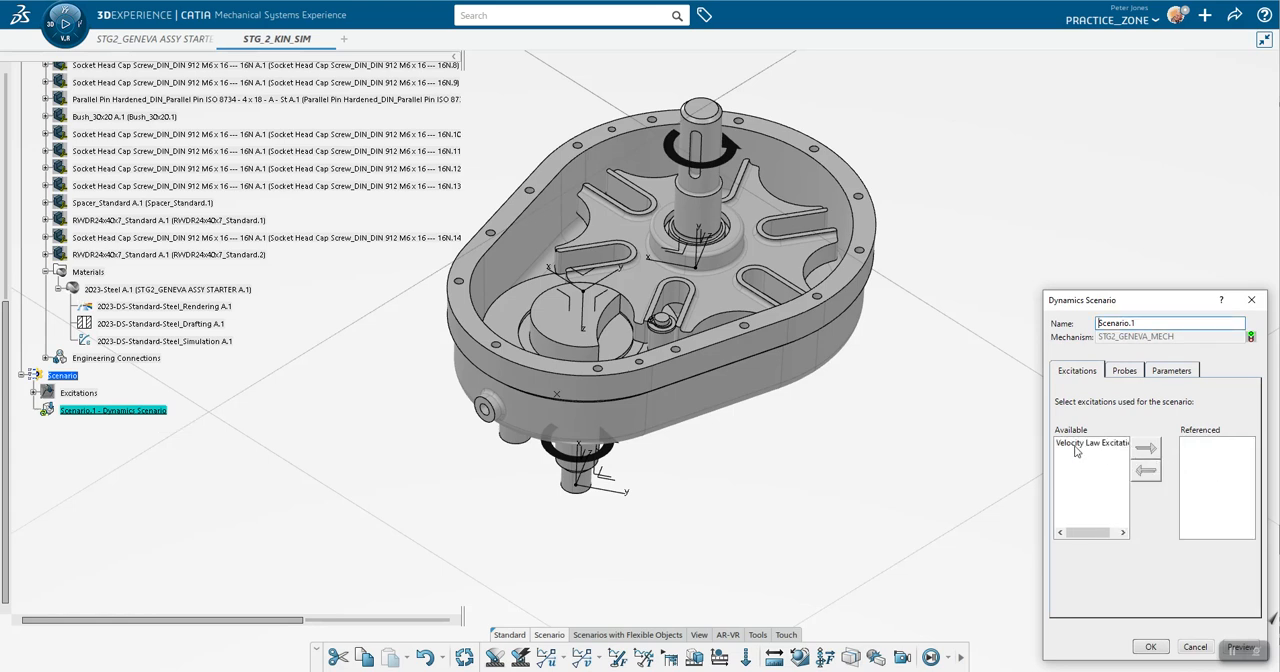
{"action": "left_click", "coordinate": [1148, 647]}
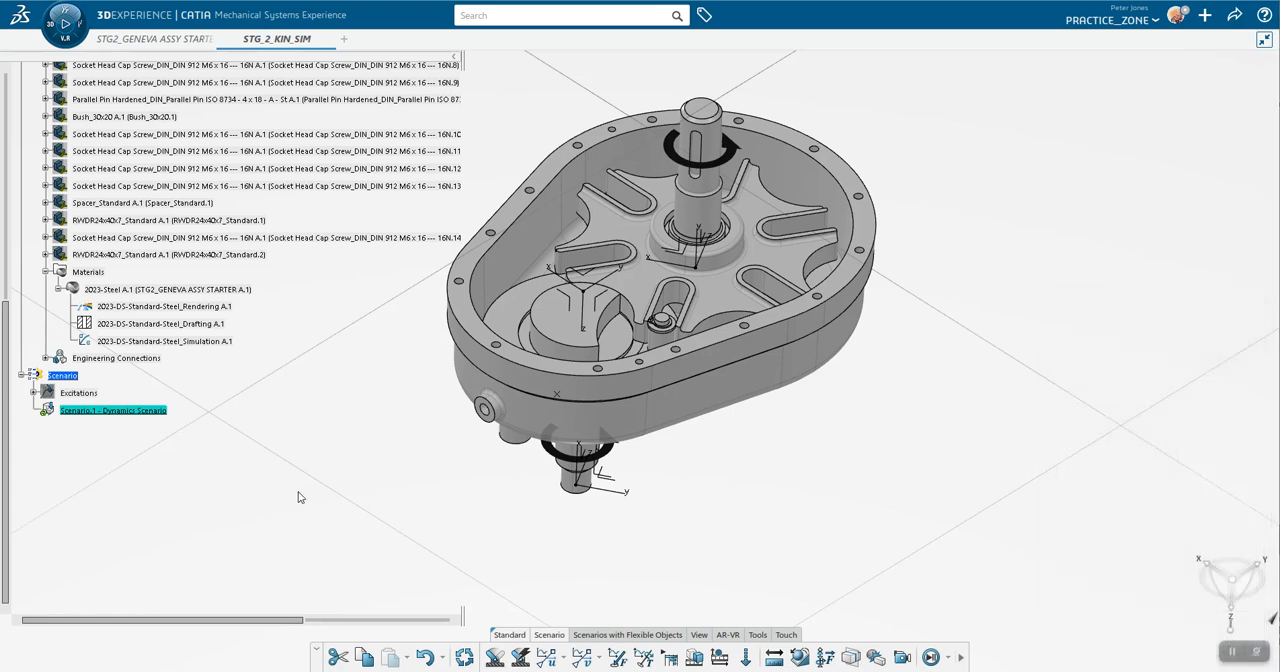
Step: Expand the Excitations branch and add the Velocity Law Excitation to the referenced excitations of the Scenario.1 dynamics scenario
{"action": "left_click", "coordinate": [34, 393]}
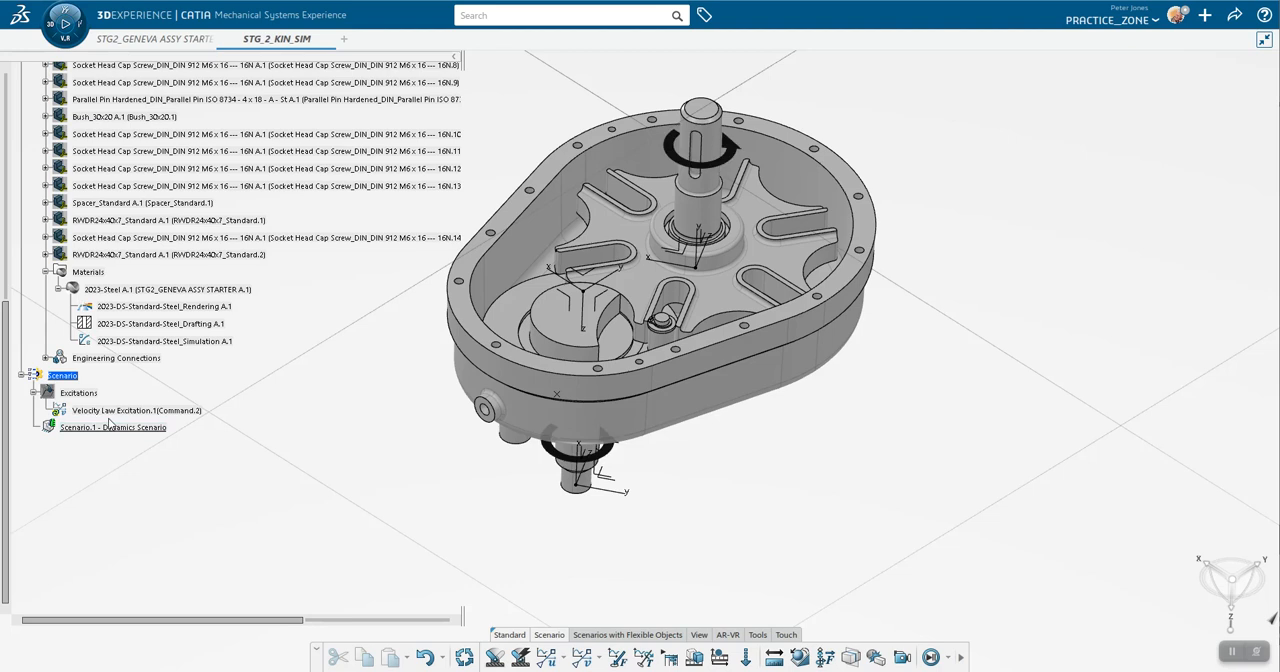
{"action": "double_click", "coordinate": [105, 432]}
{"action": "left_click", "coordinate": [1092, 443]}
{"action": "left_click", "coordinate": [1146, 452]}
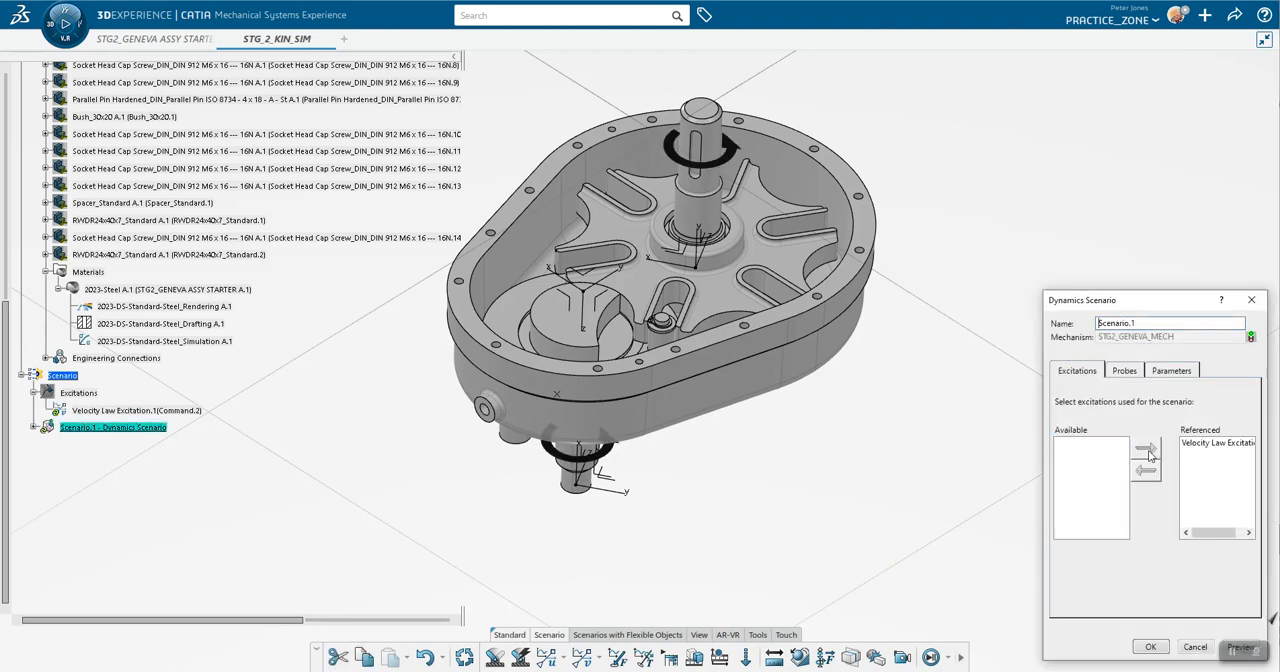
{"action": "left_click", "coordinate": [1151, 647]}
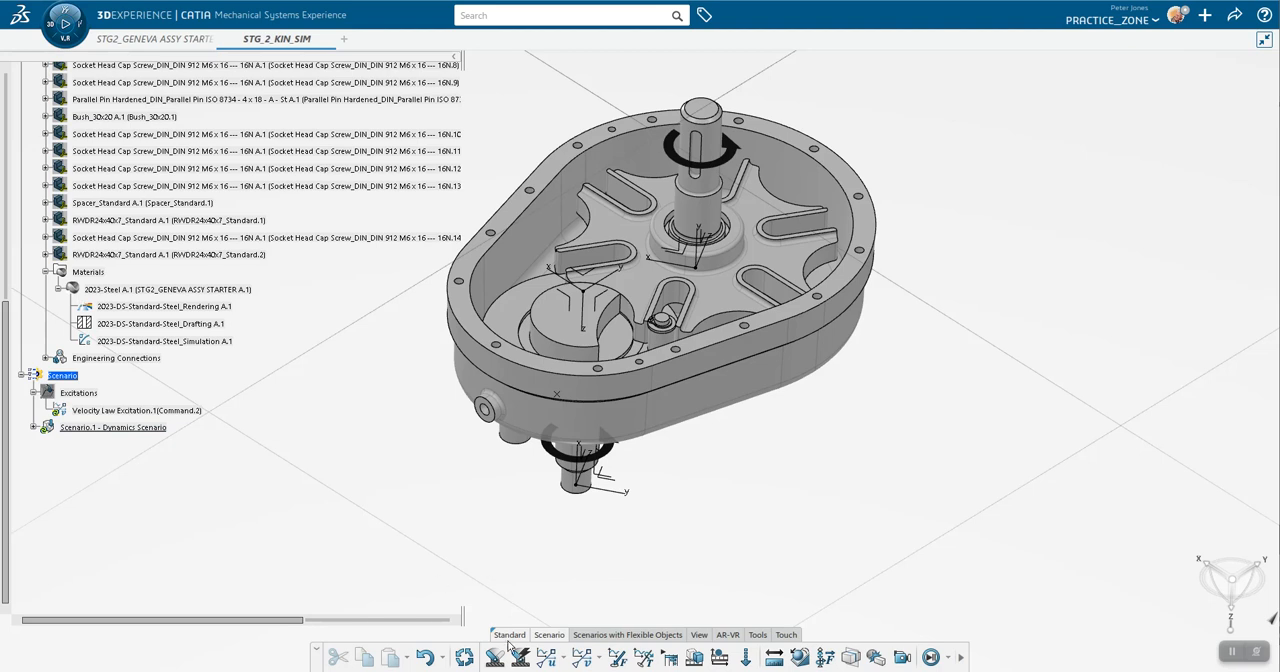
Step: Play the dynamics scenario simulation of the Geneva mechanism through to 10 s, and exit the simulation player
{"action": "left_click", "coordinate": [948, 659]}
{"action": "left_click", "coordinate": [977, 629]}
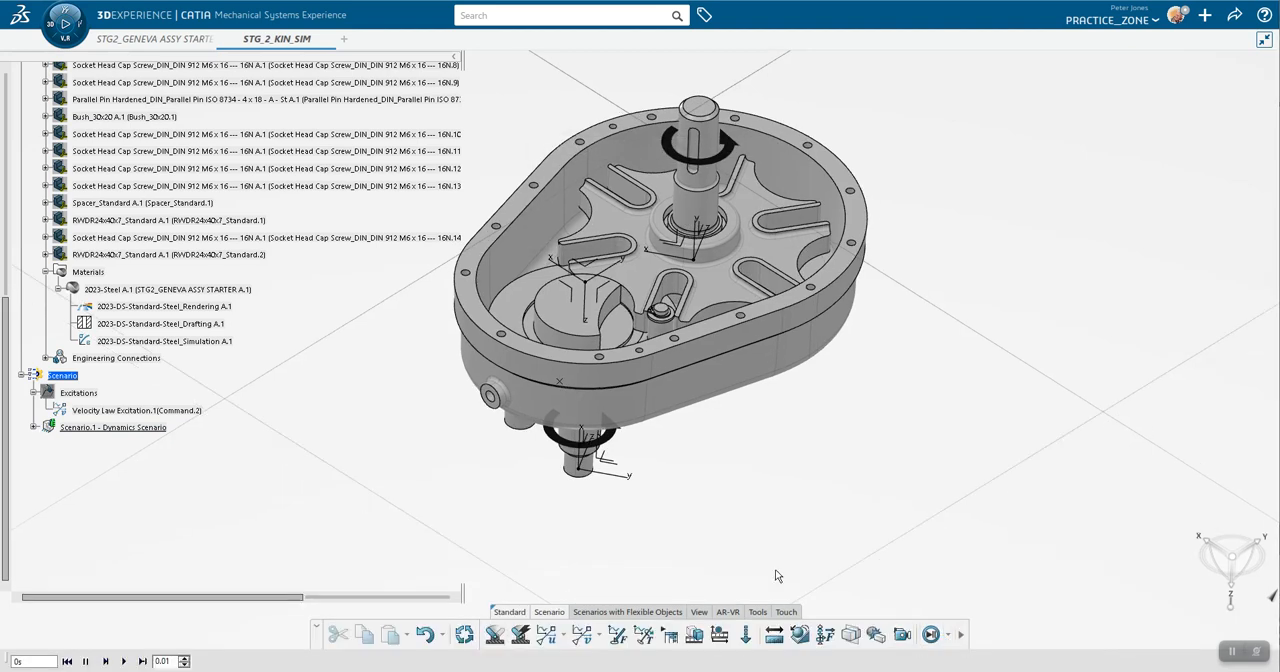
{"action": "left_click", "coordinate": [125, 661]}
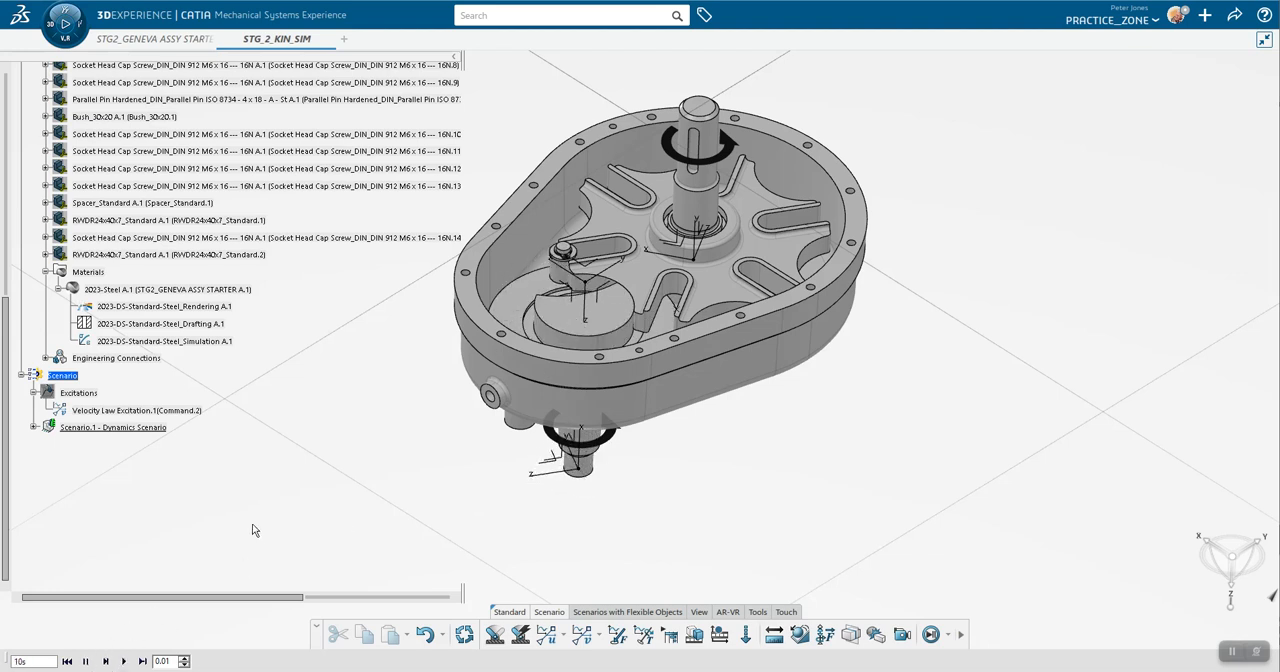
{"action": "key", "text": "Escape"}
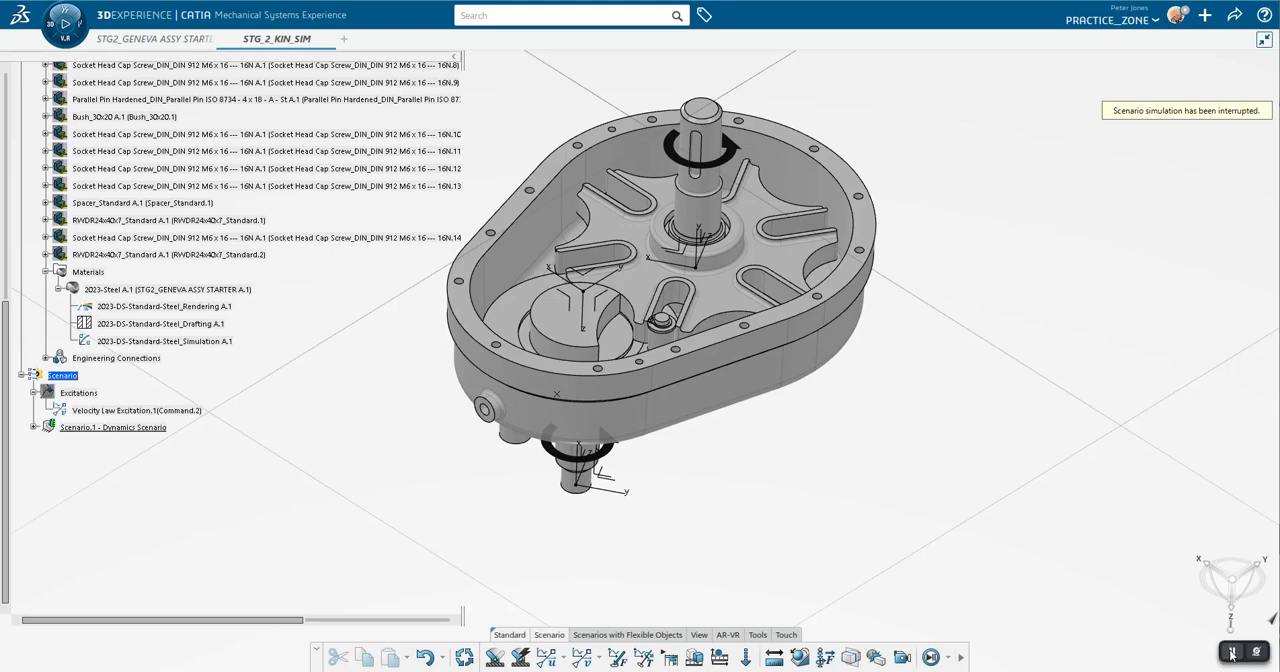